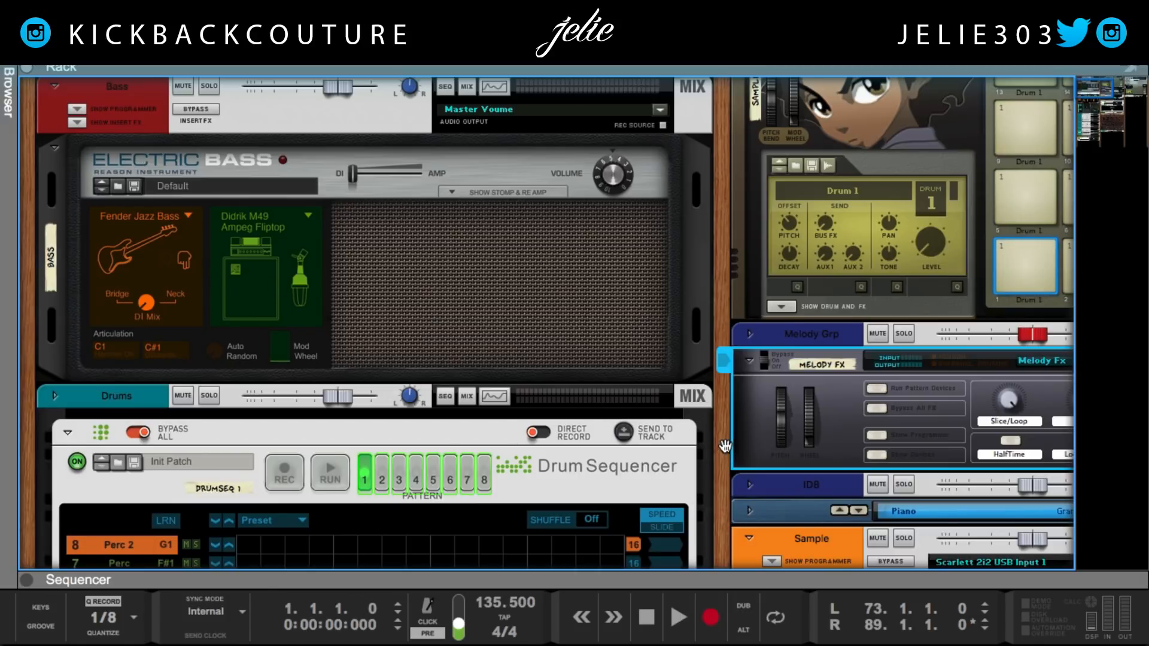
Step: Set the track color of the FraktuR…ounced audio track at the end of the melody rack column to Dark Blue
scroll(726, 446, up, 3)
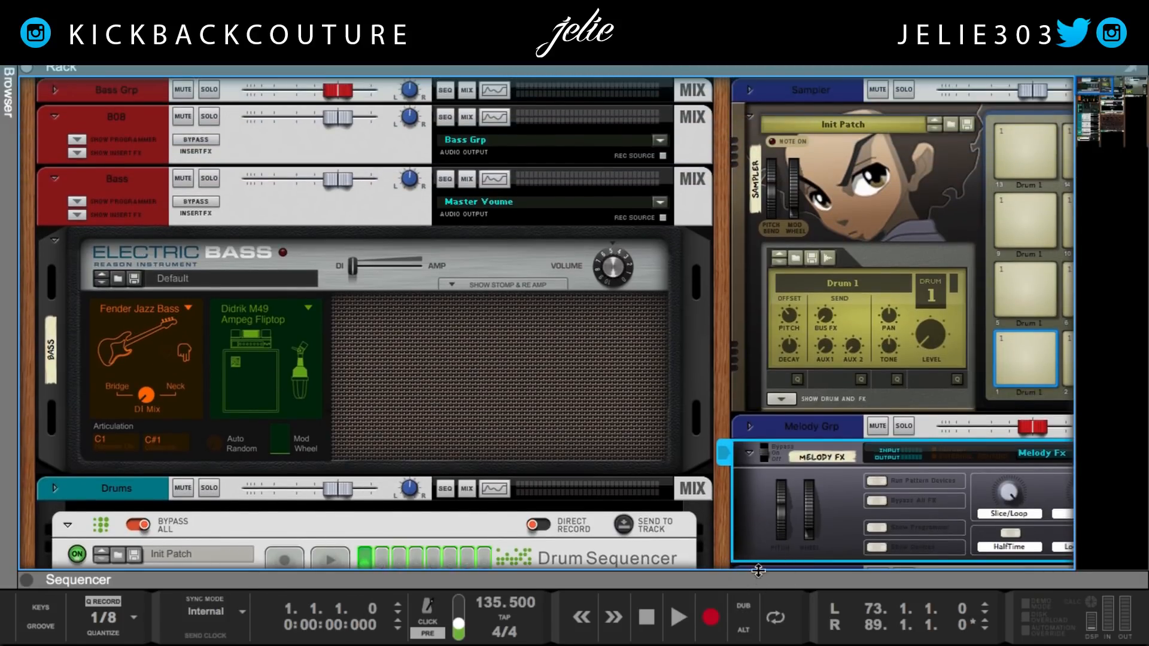
drag(726, 494, 299, 395)
click(376, 511)
click(397, 304)
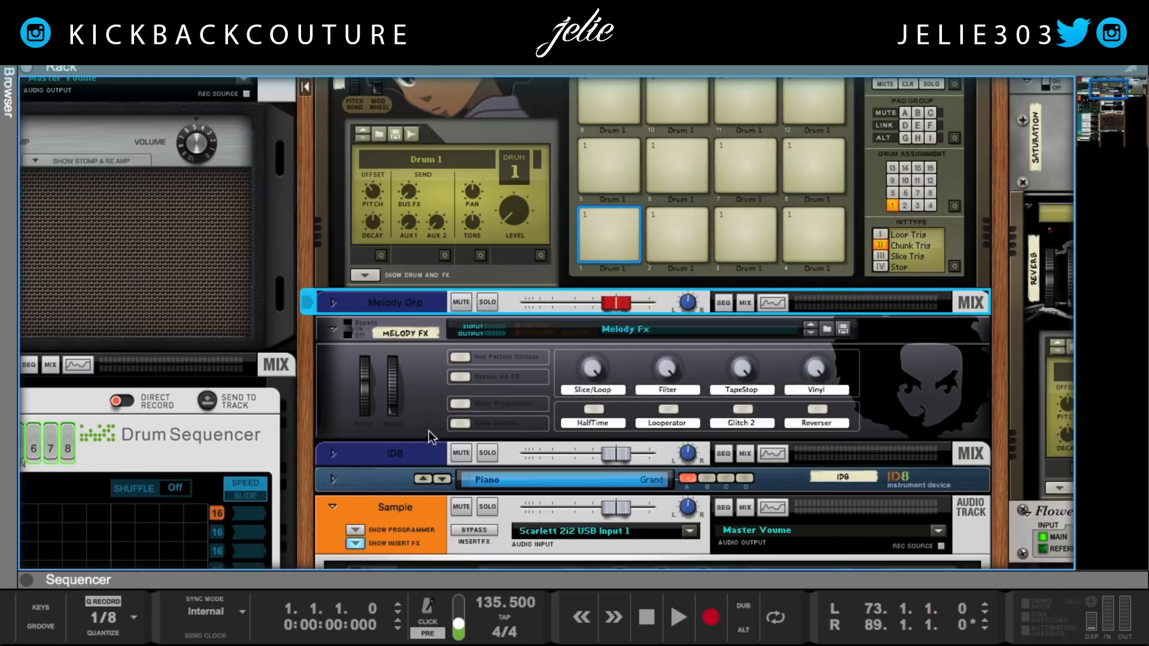
scroll(431, 446, down, 10)
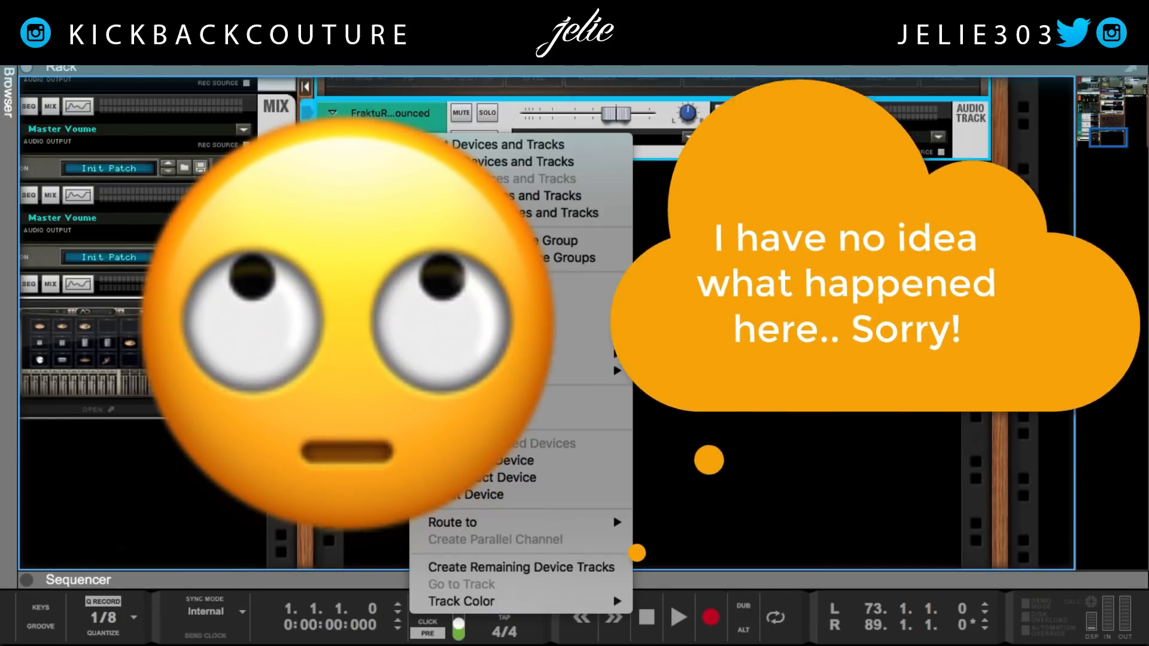
mouse_move(504, 598)
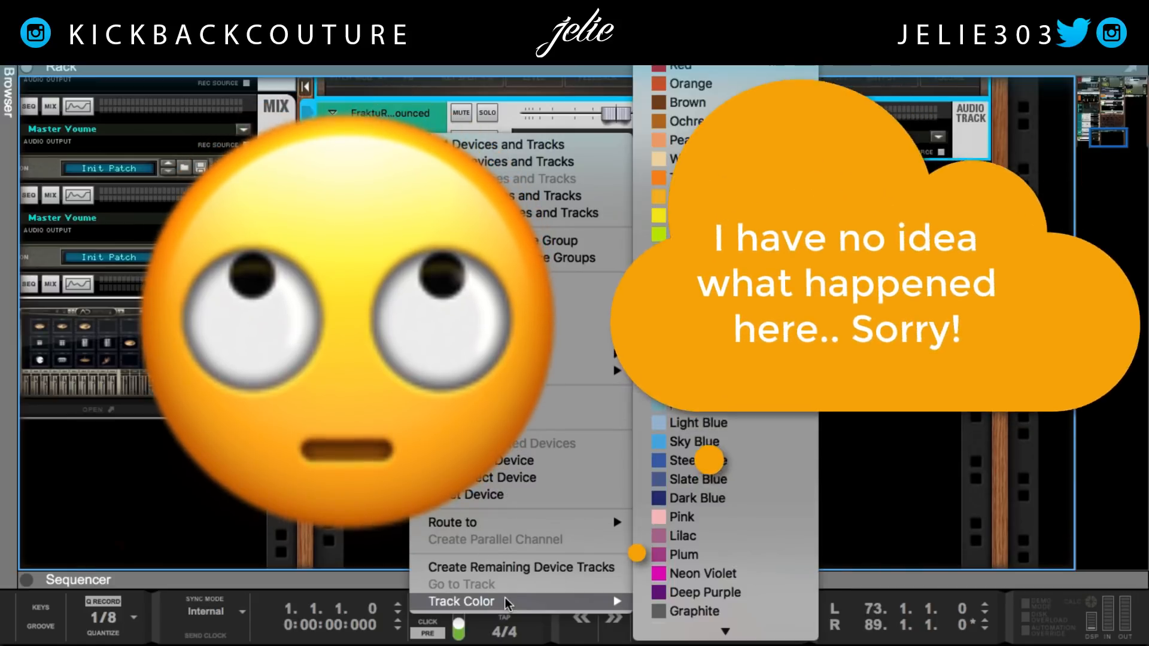
click(688, 504)
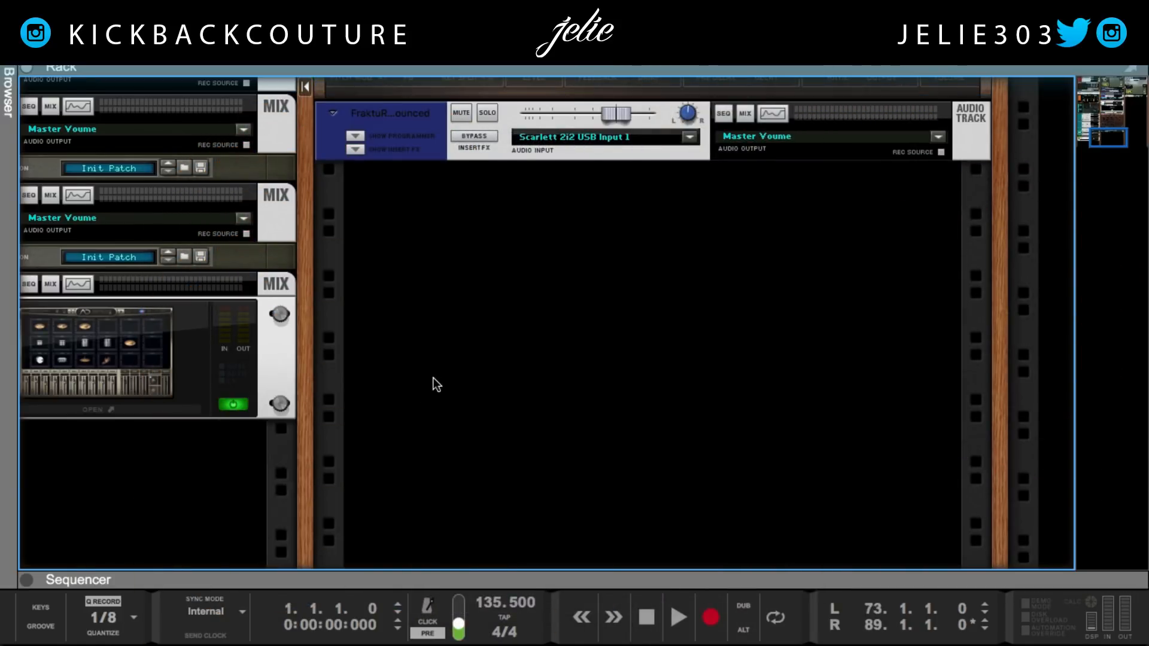
Step: Rename the Addictive Drums 2 track at the end of the drum rack column to Live Hi Hats
scroll(432, 381, up, 8)
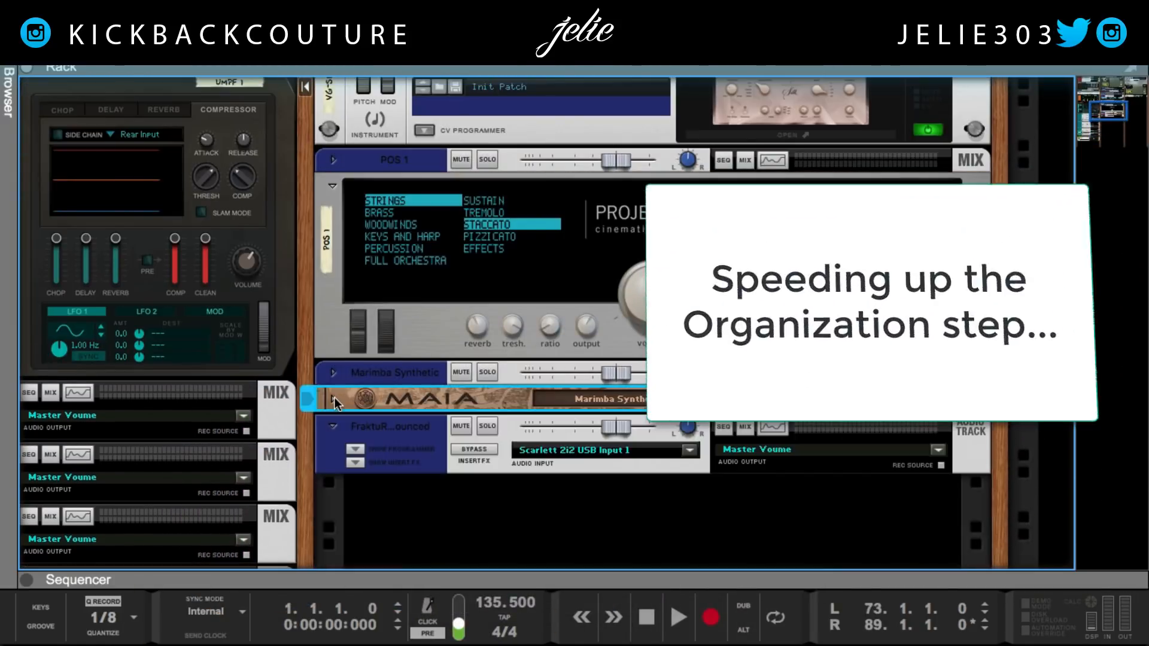
scroll(347, 475, up, 3)
scroll(388, 443, up, 6)
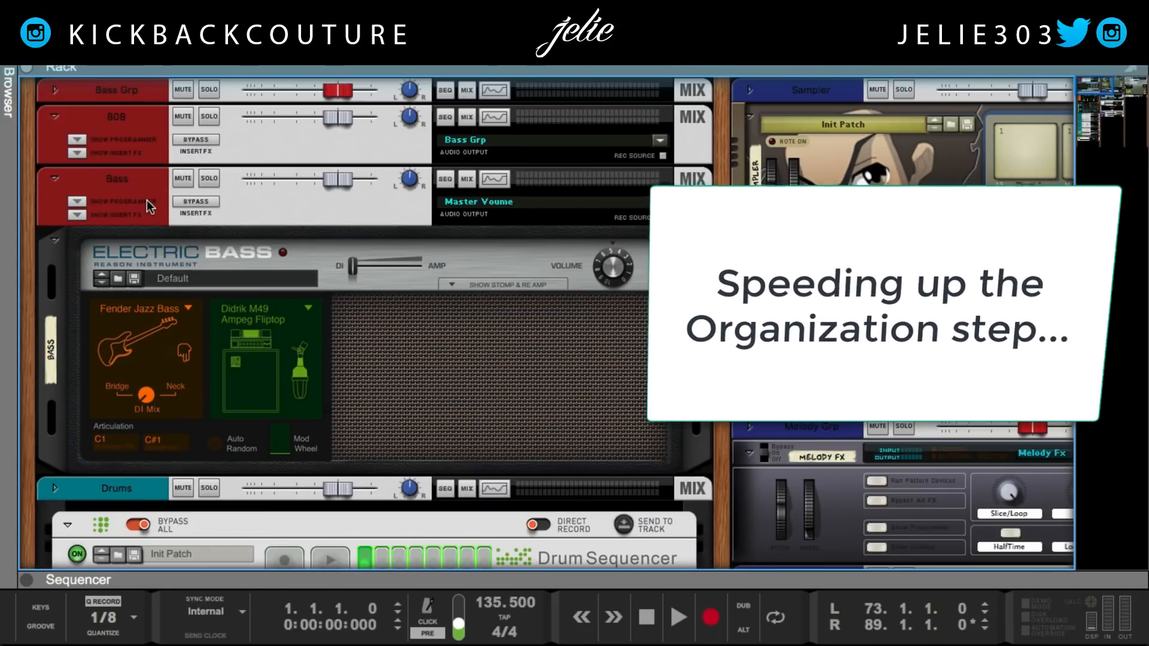
scroll(146, 200, down, 5)
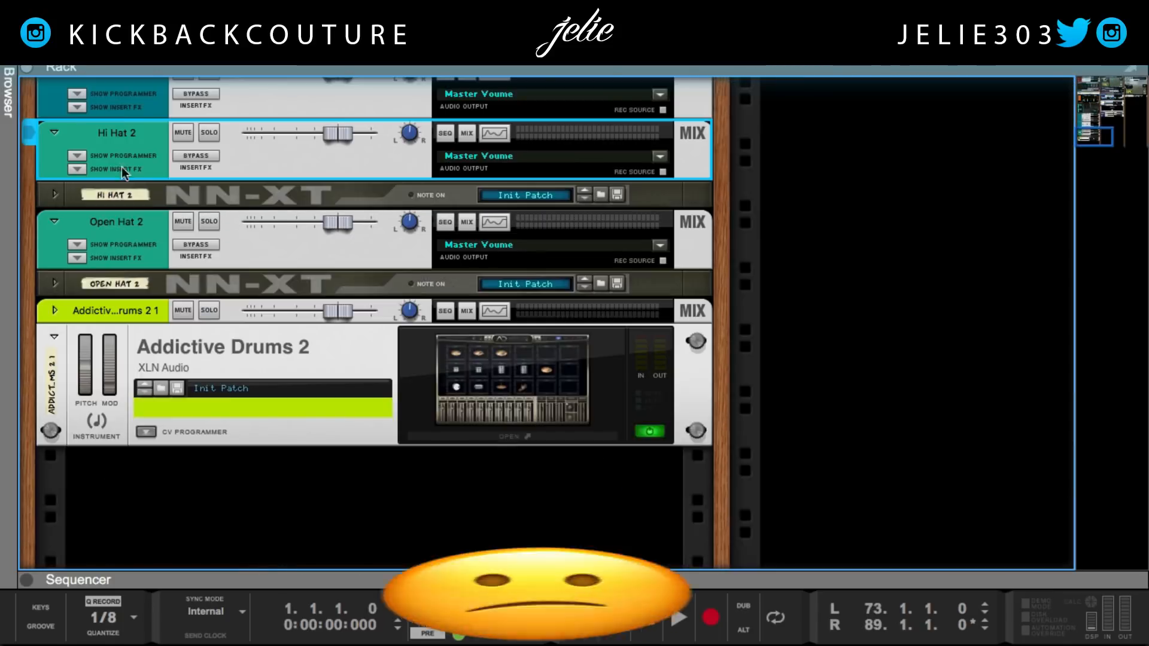
scroll(146, 285, up, 6)
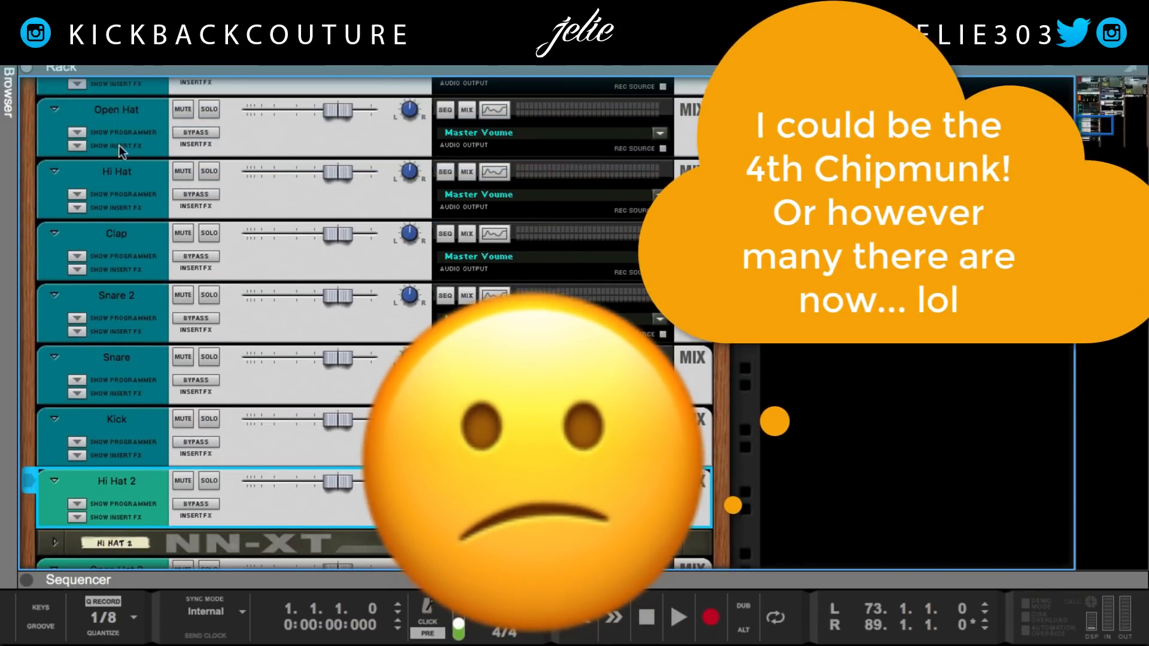
scroll(137, 371, down, 2)
scroll(143, 408, down, 2)
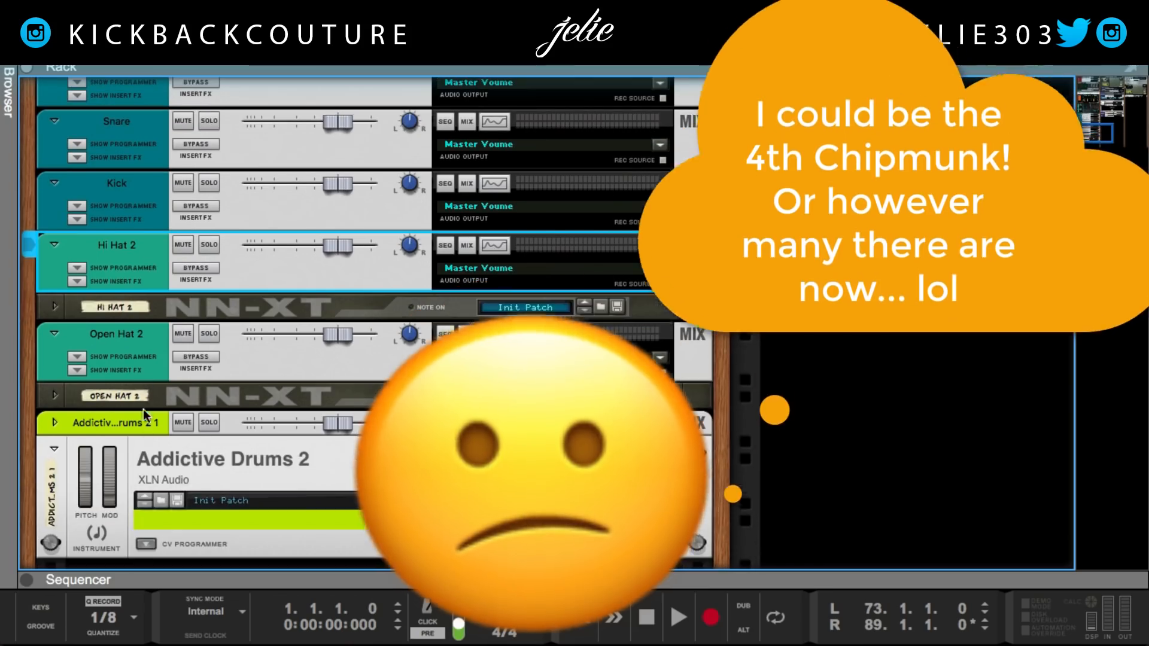
double_click(136, 429)
text(Hi Hats)
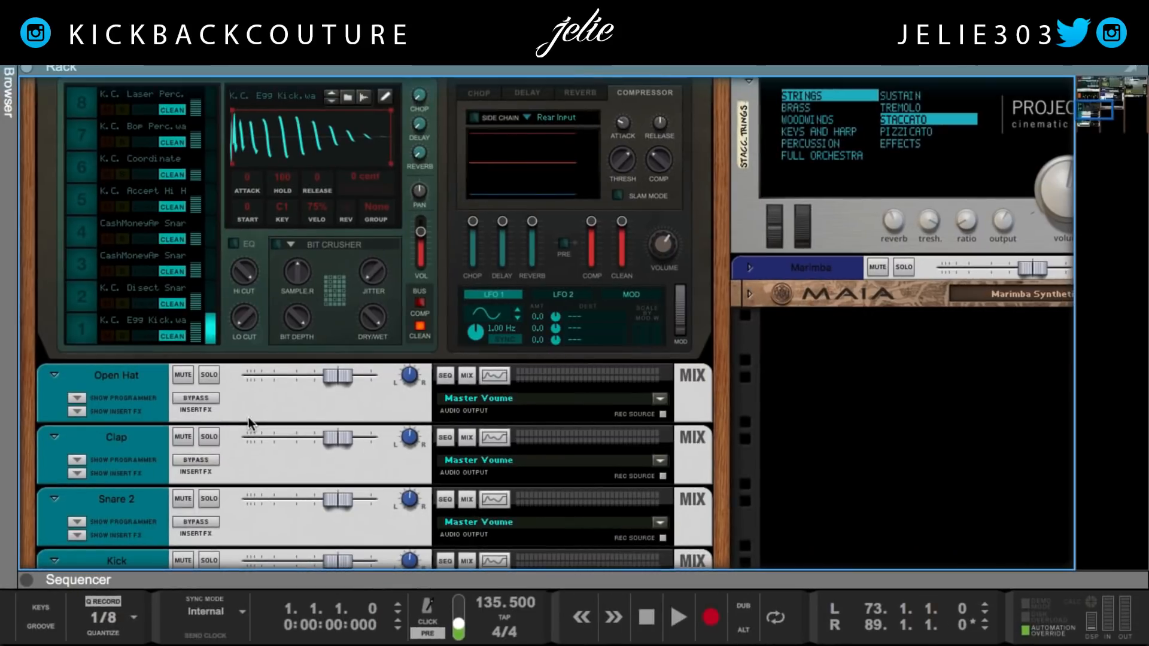
Step: Solo the Kick channel in the rack and show its insert effects
scroll(245, 430, down, 2)
click(211, 528)
scroll(299, 512, down, 3)
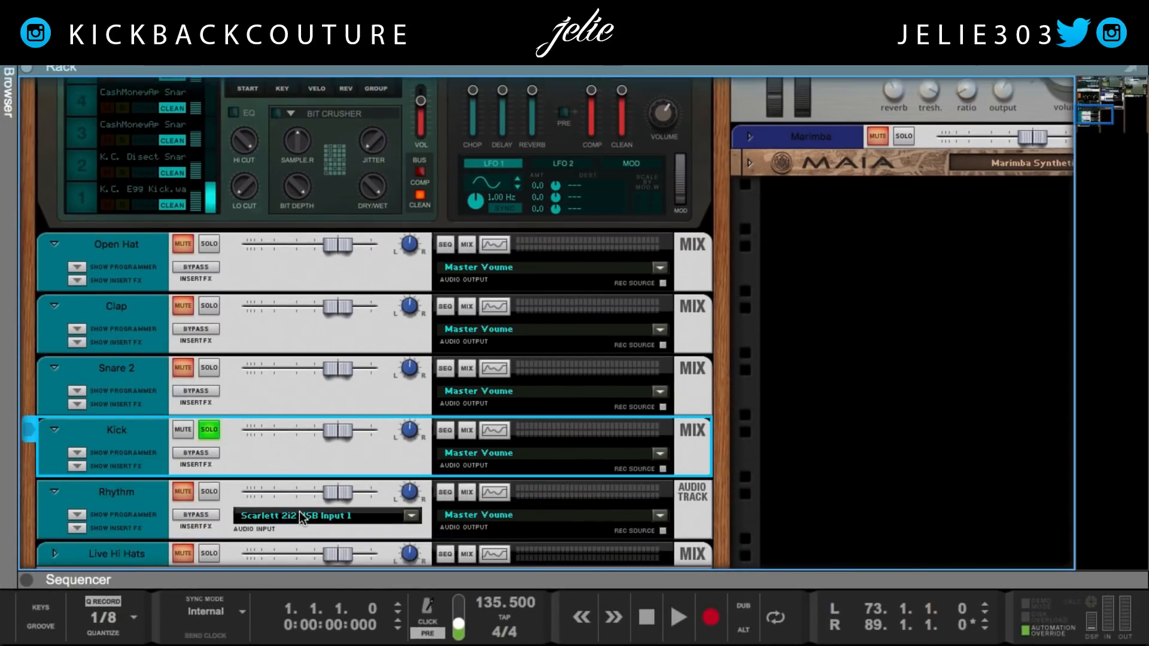
click(76, 379)
scroll(359, 529, down, 2)
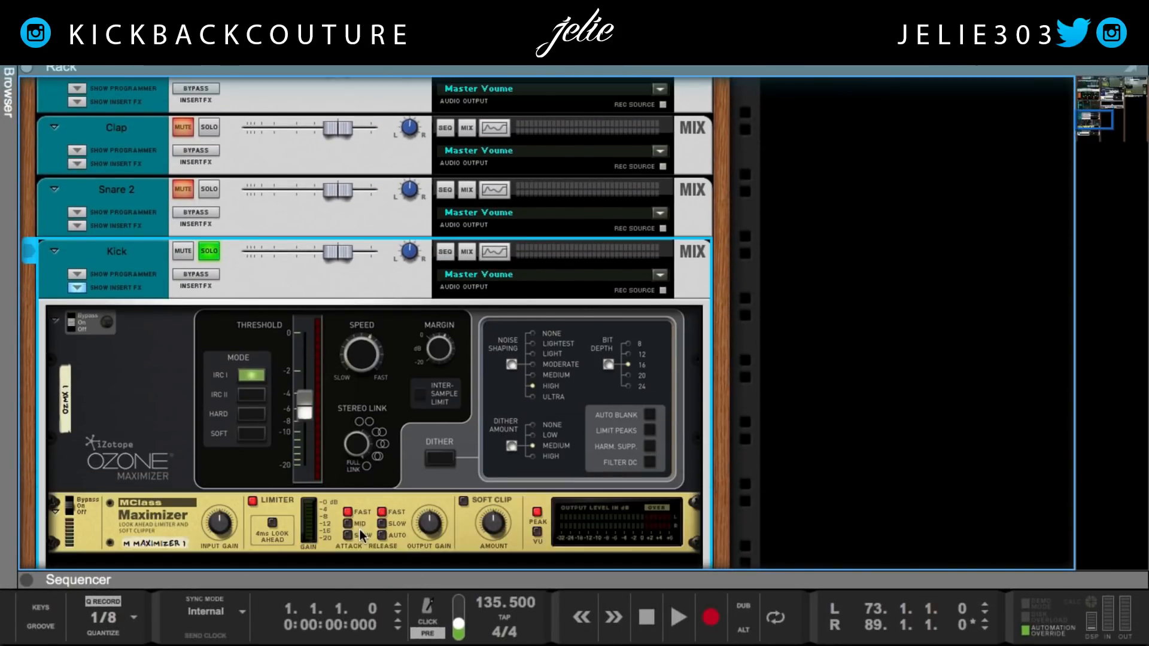
scroll(148, 428, down, 1)
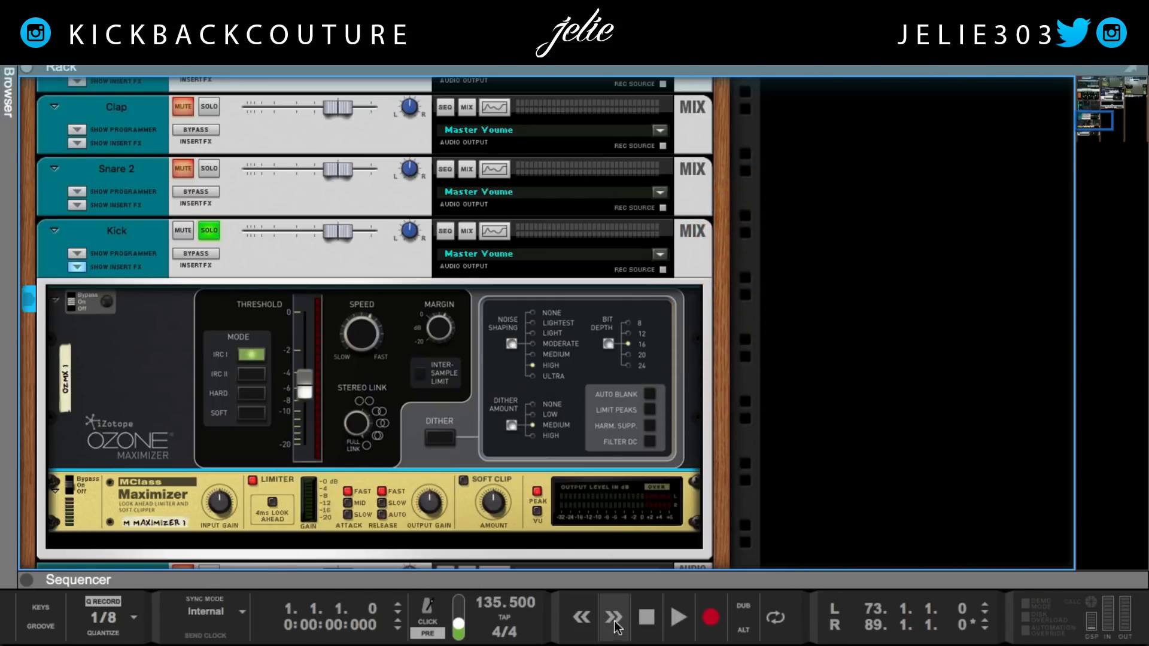
Step: Set the loop to the first Verse block, starting at bar 9 in the sequencer, and start playback
key(space)
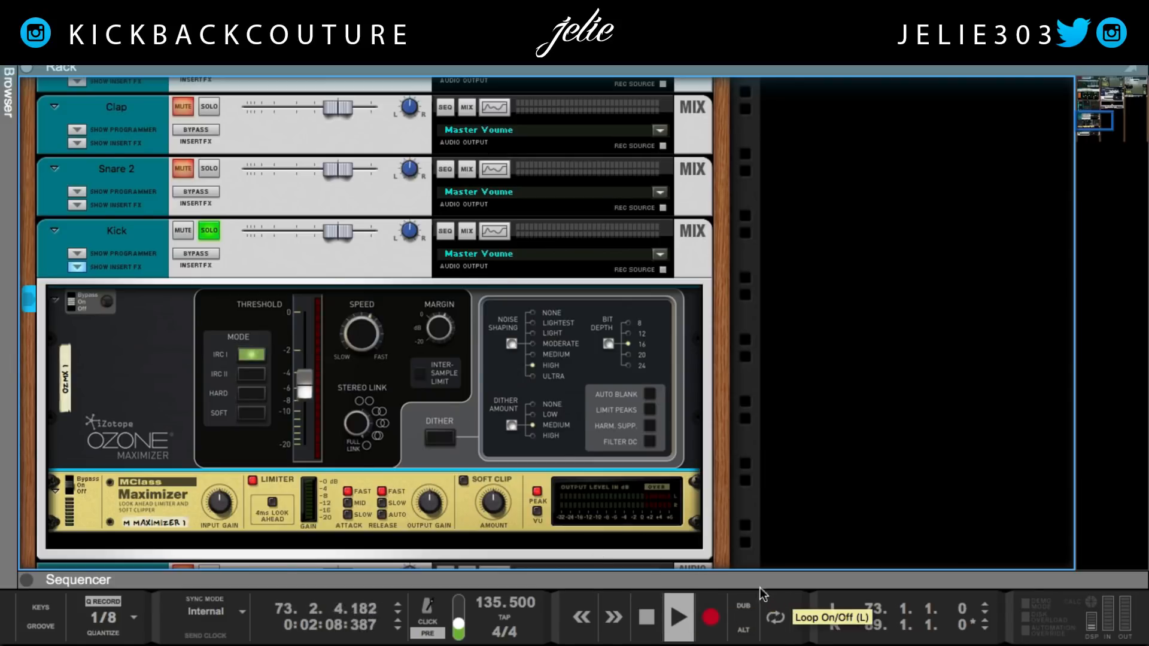
click(774, 614)
drag(747, 588, 755, 96)
scroll(505, 536, down, 2)
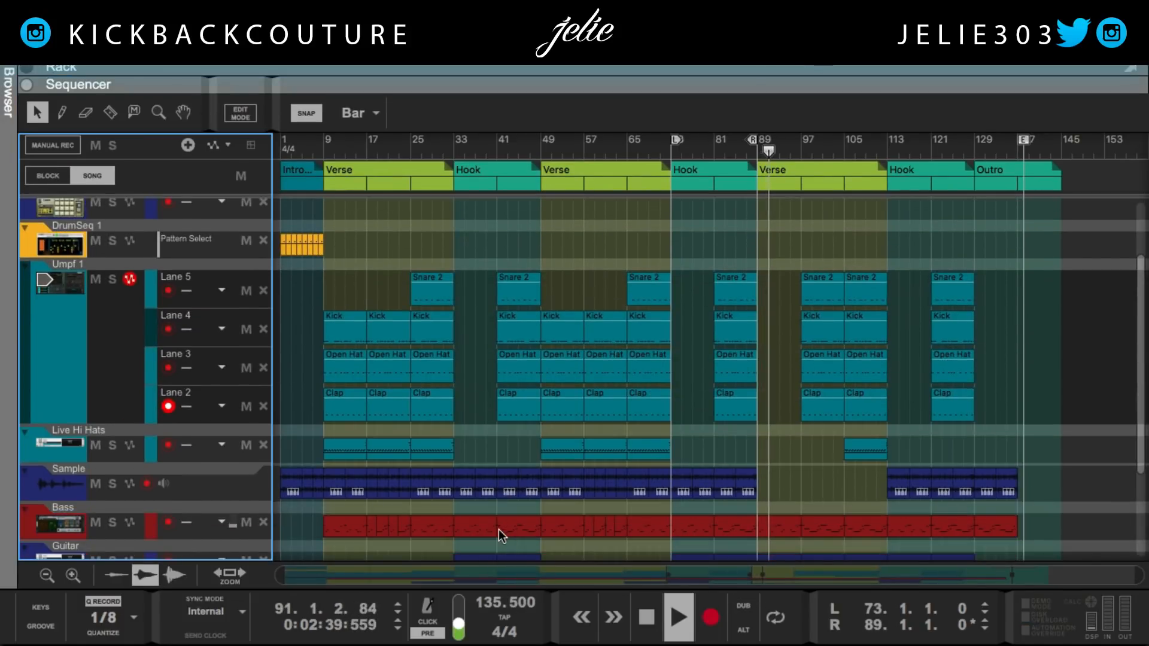
click(329, 142)
right_click(386, 172)
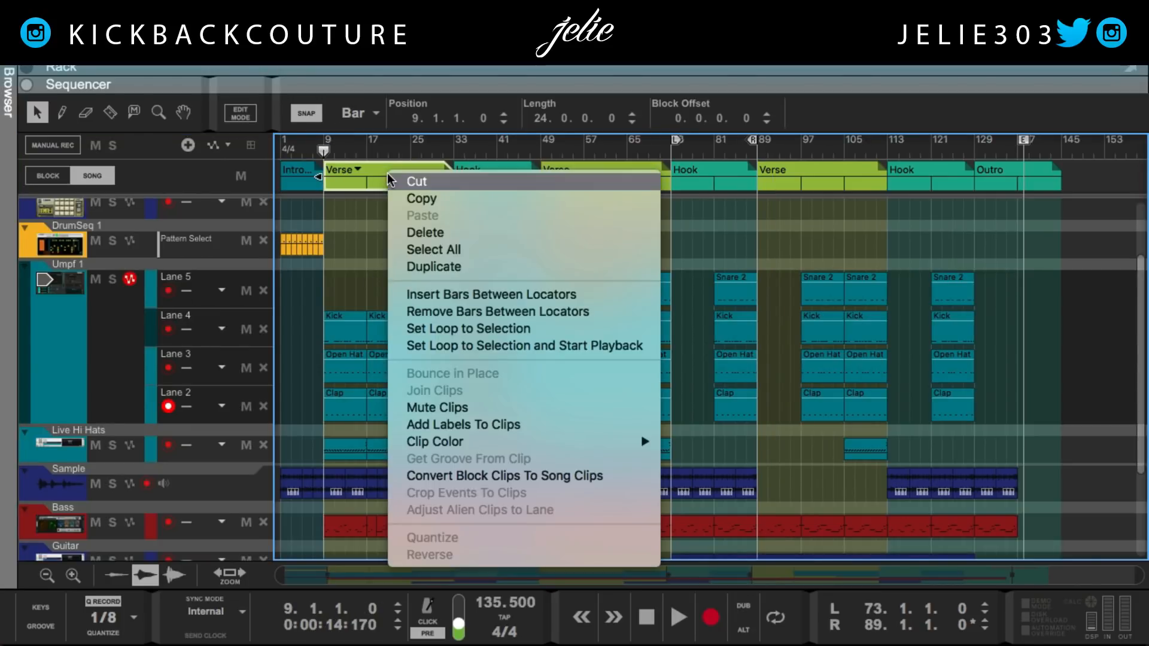
click(470, 344)
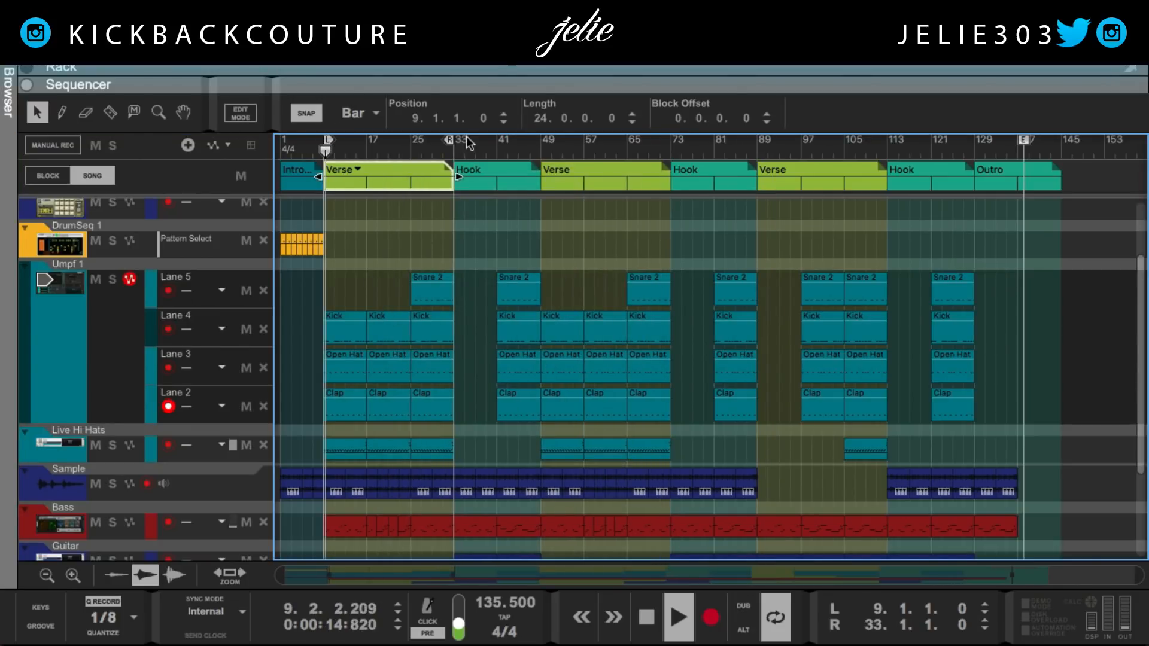
Step: Return to the rack and collapse the Kick channel's insert effects during playback
drag(505, 77, 557, 637)
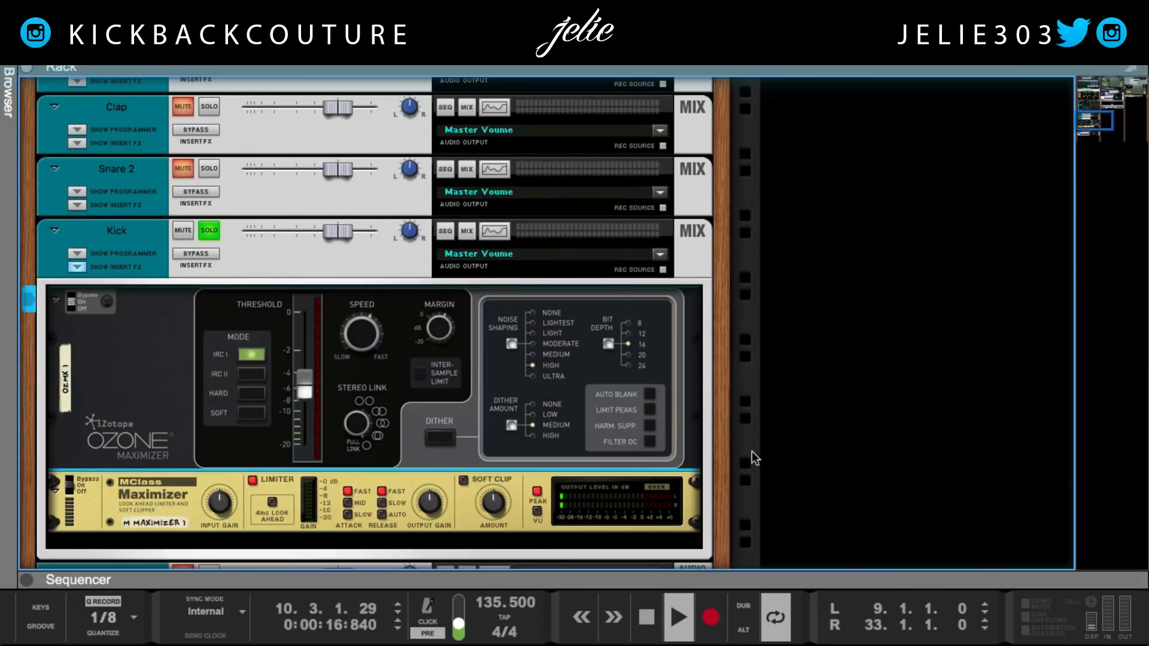
drag(727, 440, 734, 444)
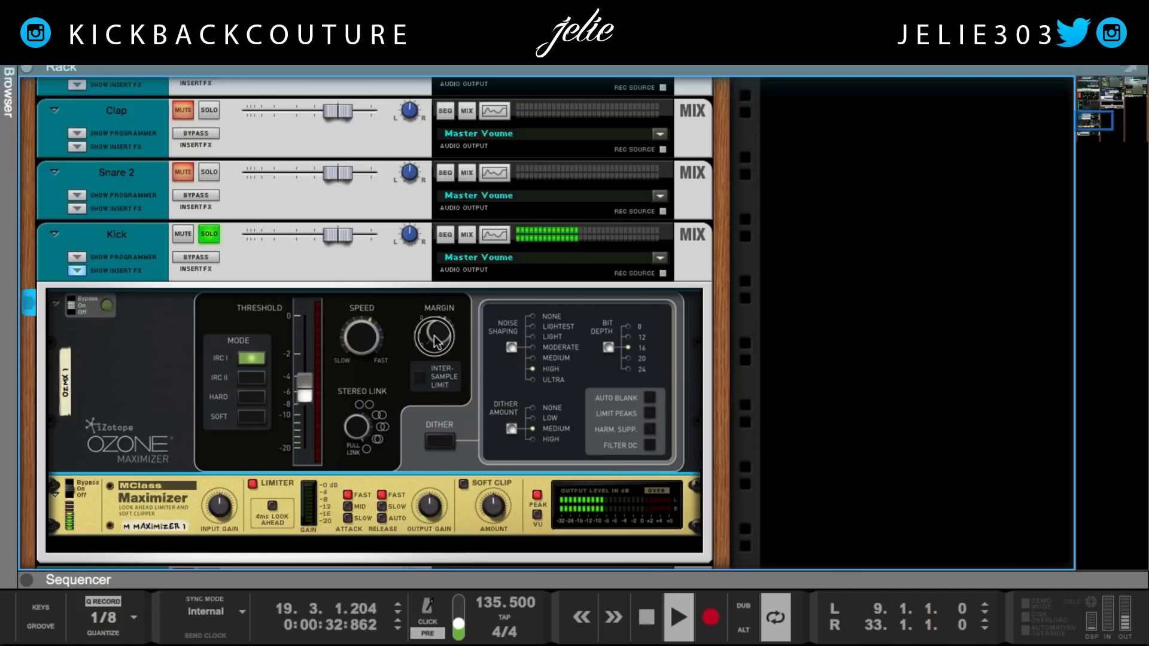
mouse_move(434, 335)
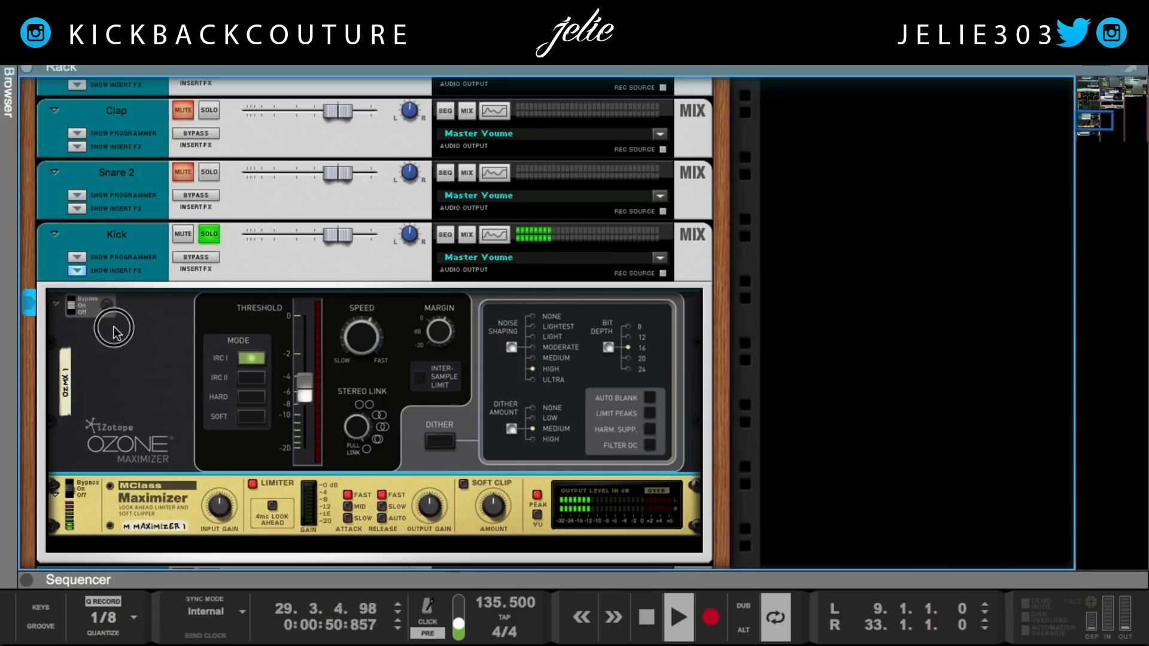
click(78, 271)
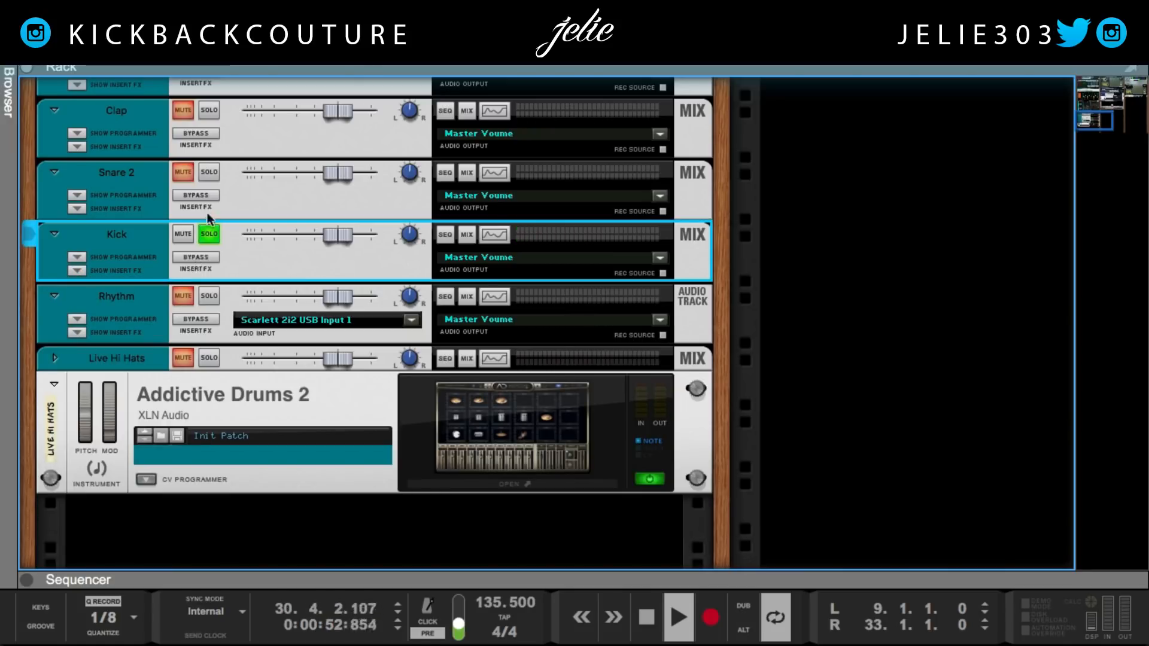
Step: Solo the Clap channel alongside the Kick, leaving Snare 2 out of the solo
click(209, 172)
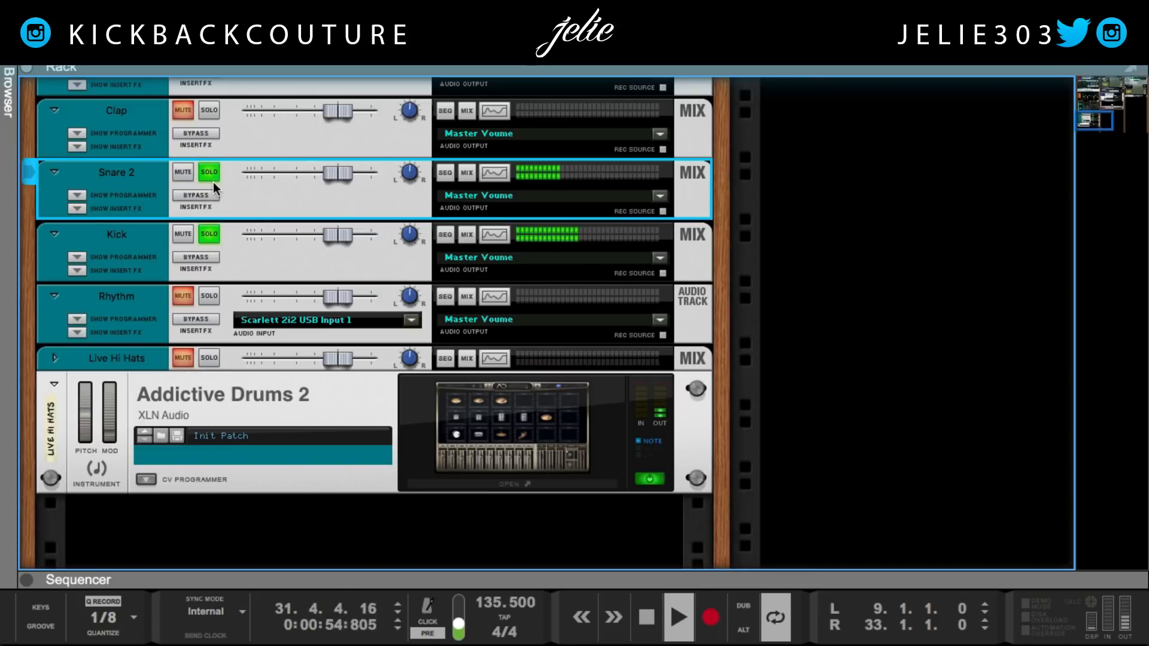
click(211, 175)
click(210, 110)
scroll(216, 251, up, 3)
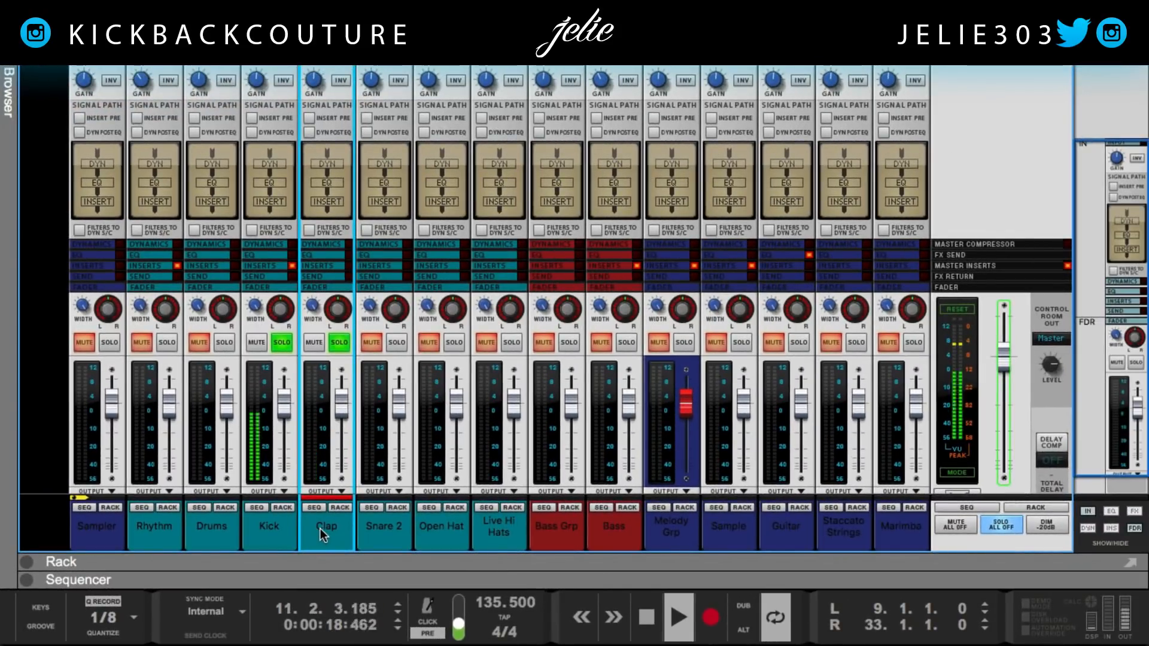
Step: Enable the high-pass filter on the Clap channel in the Spectrum EQ and set its frequency to 211.3 Hz
key(F2)
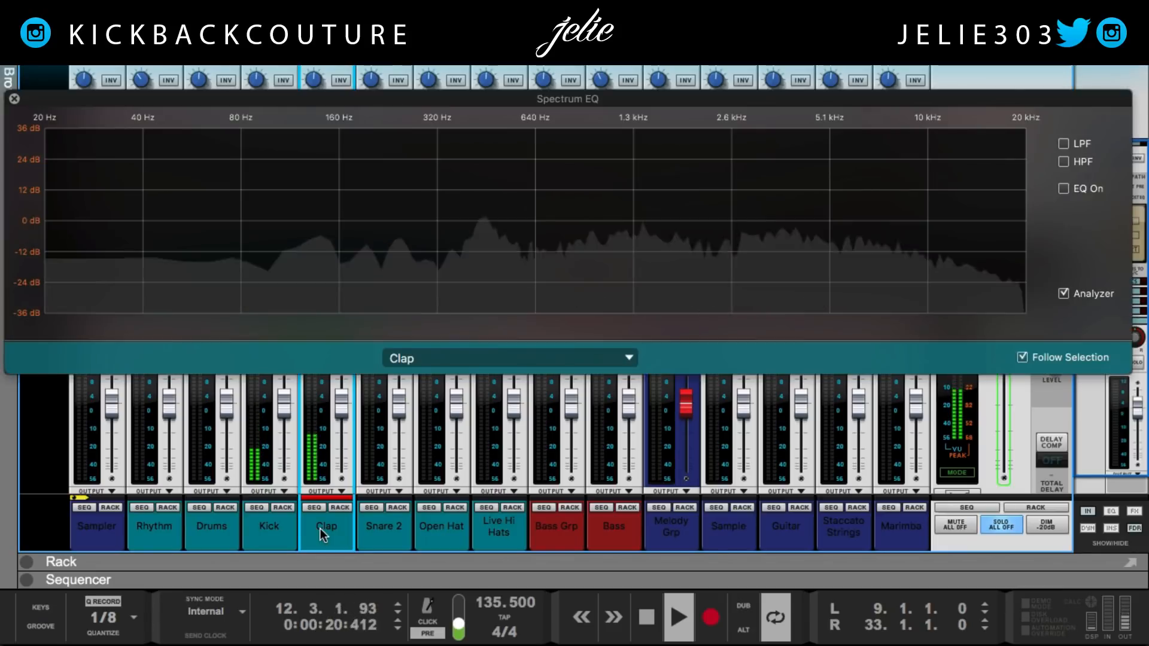
click(1063, 162)
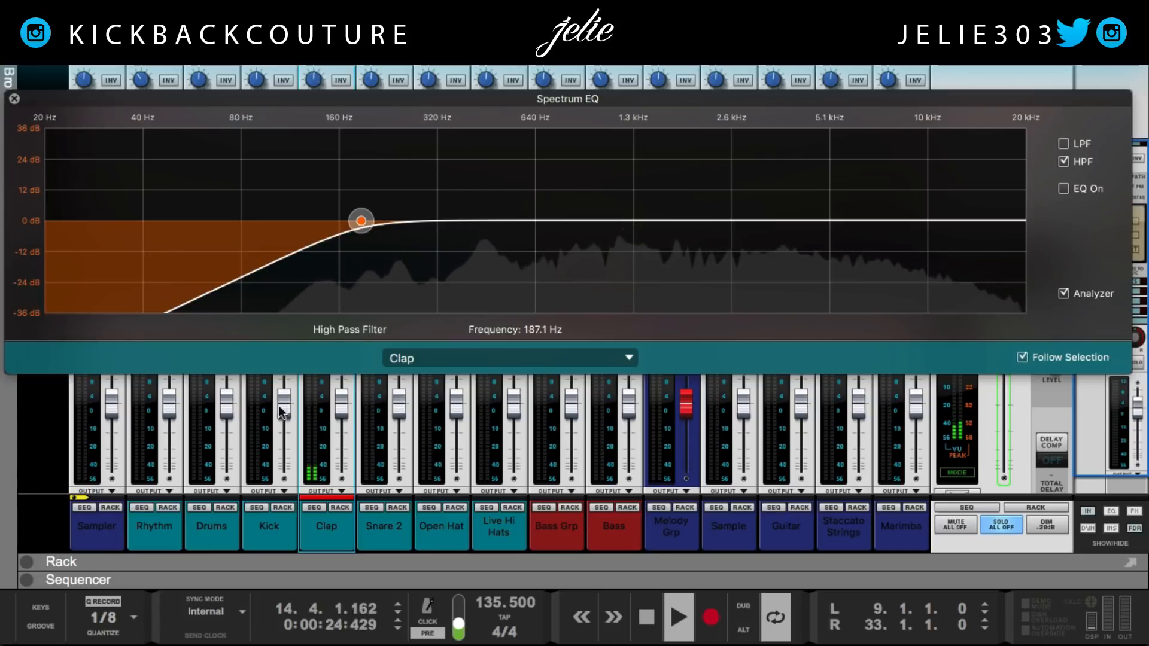
drag(358, 226, 379, 221)
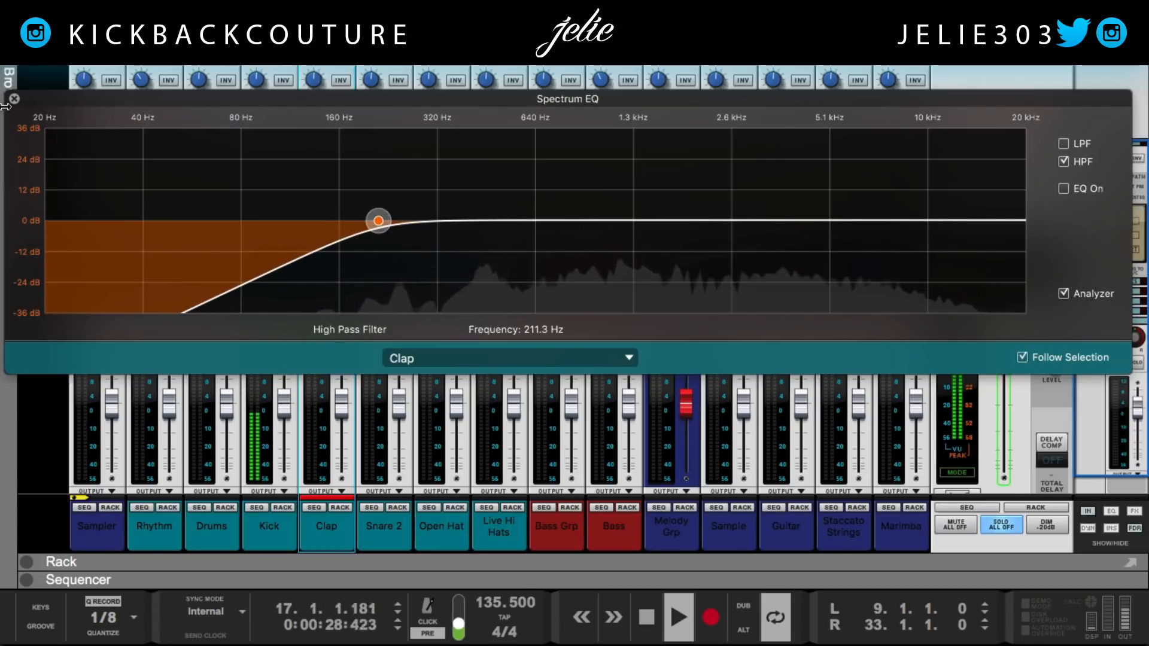
click(15, 99)
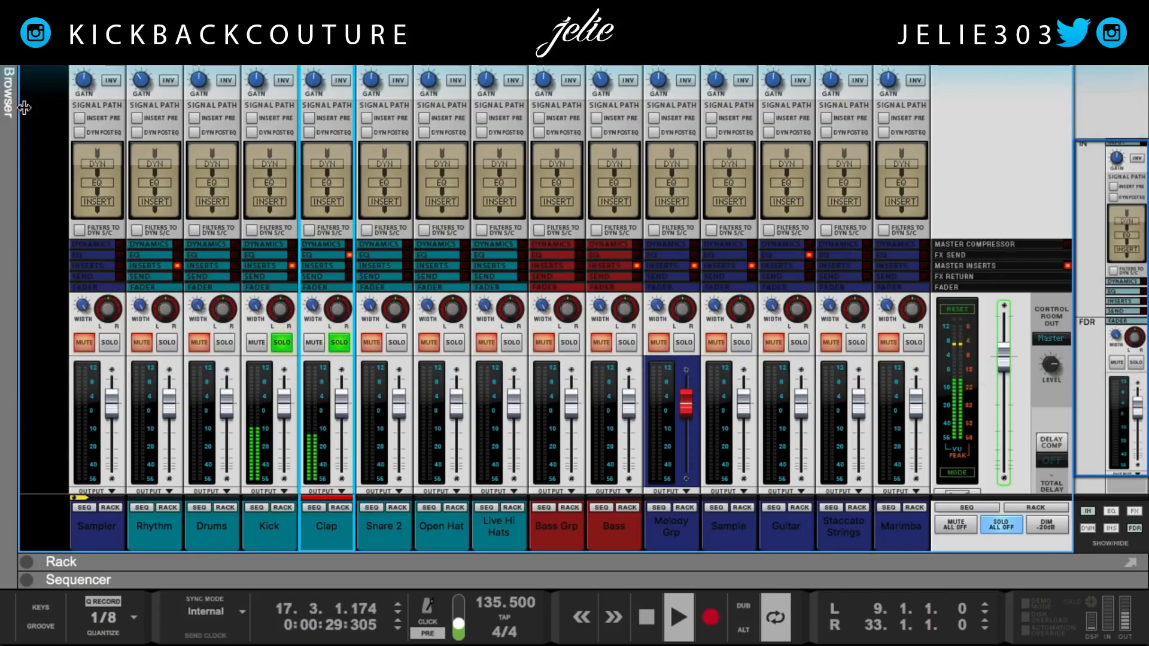
Step: Solo the Snare 2 channel in the mixer and show it in the Spectrum EQ
click(397, 343)
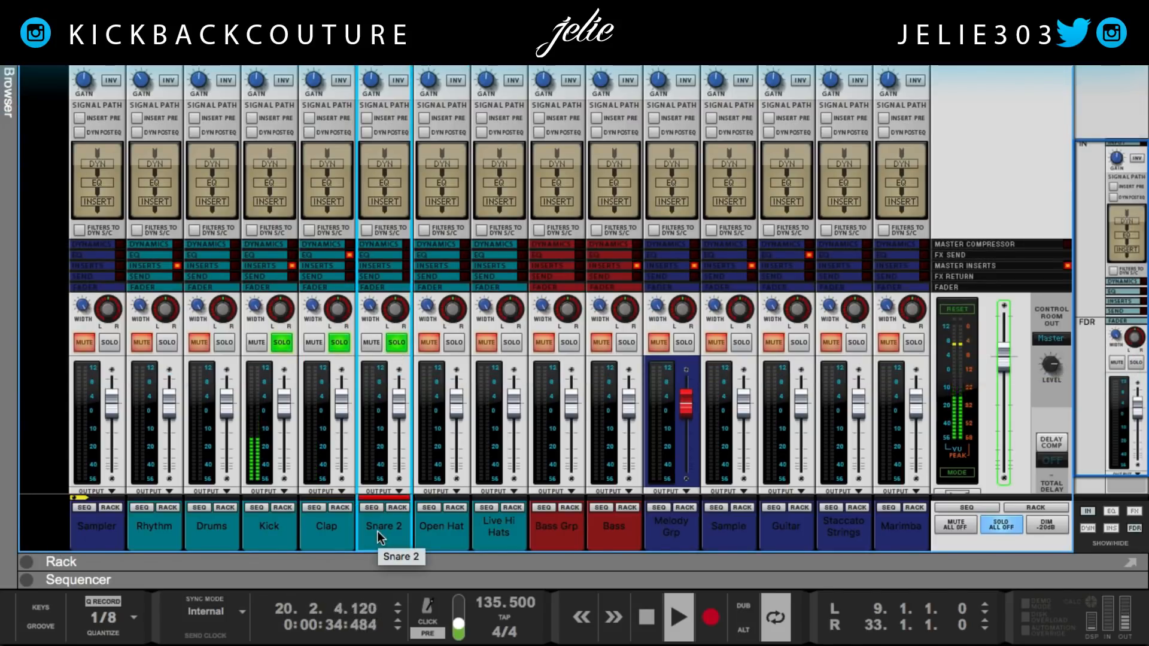
key(F2)
key(F3)
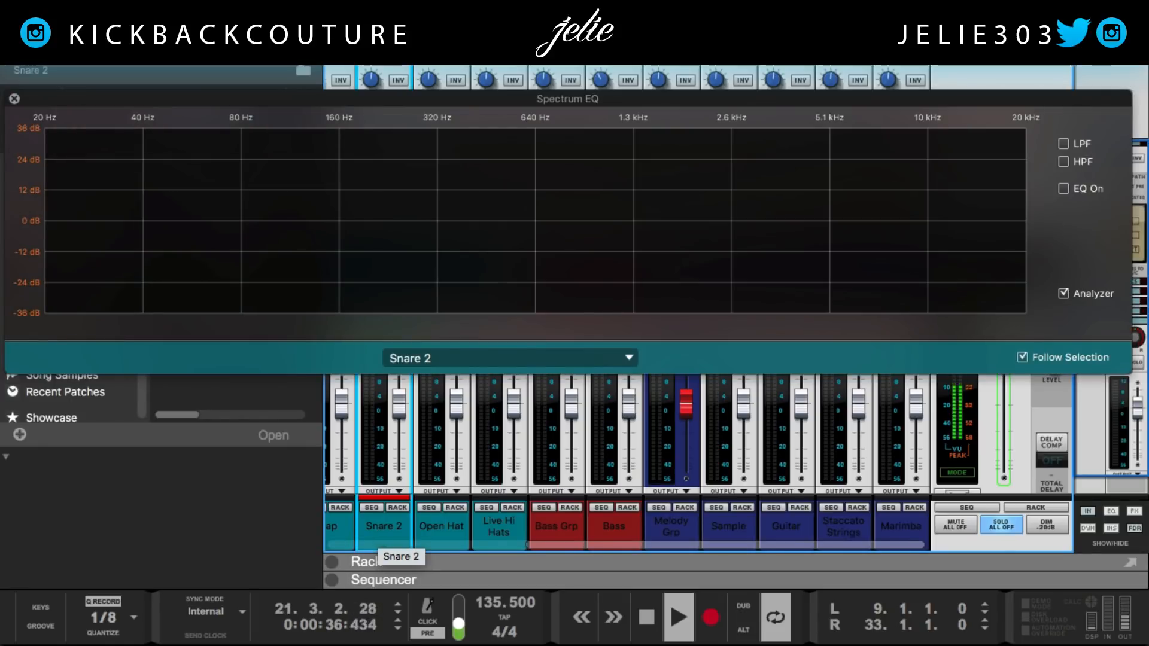
key(F3)
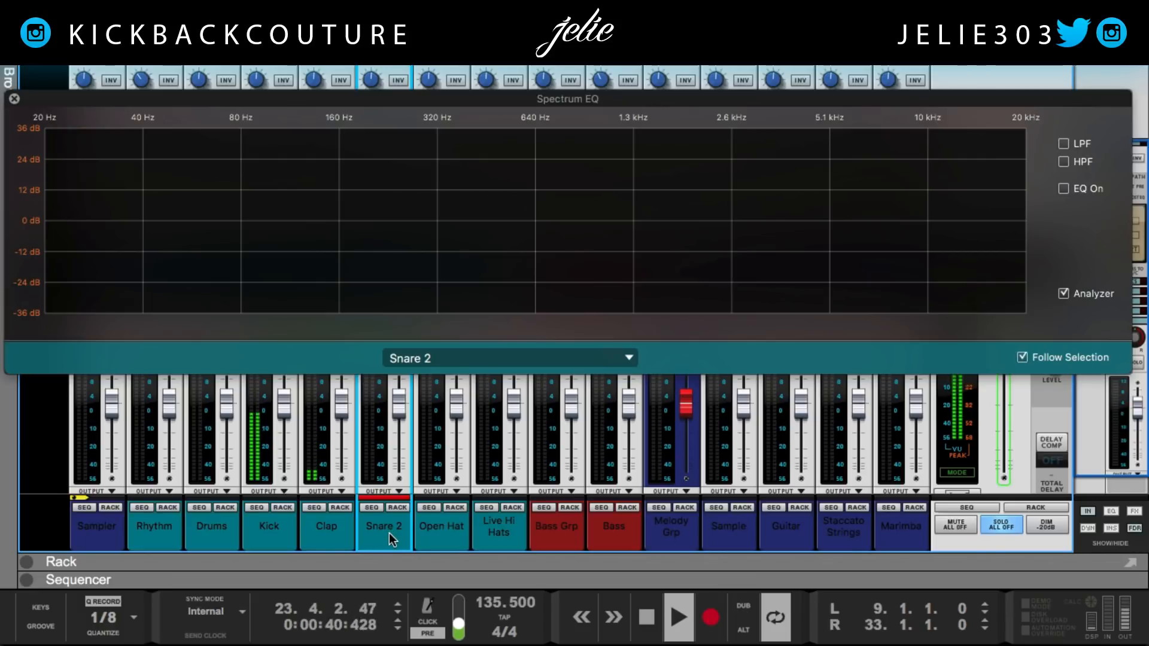
Step: Set the loop to the eight-bar Clap clip at bar 25 in the sequencer and start playback
key(Return)
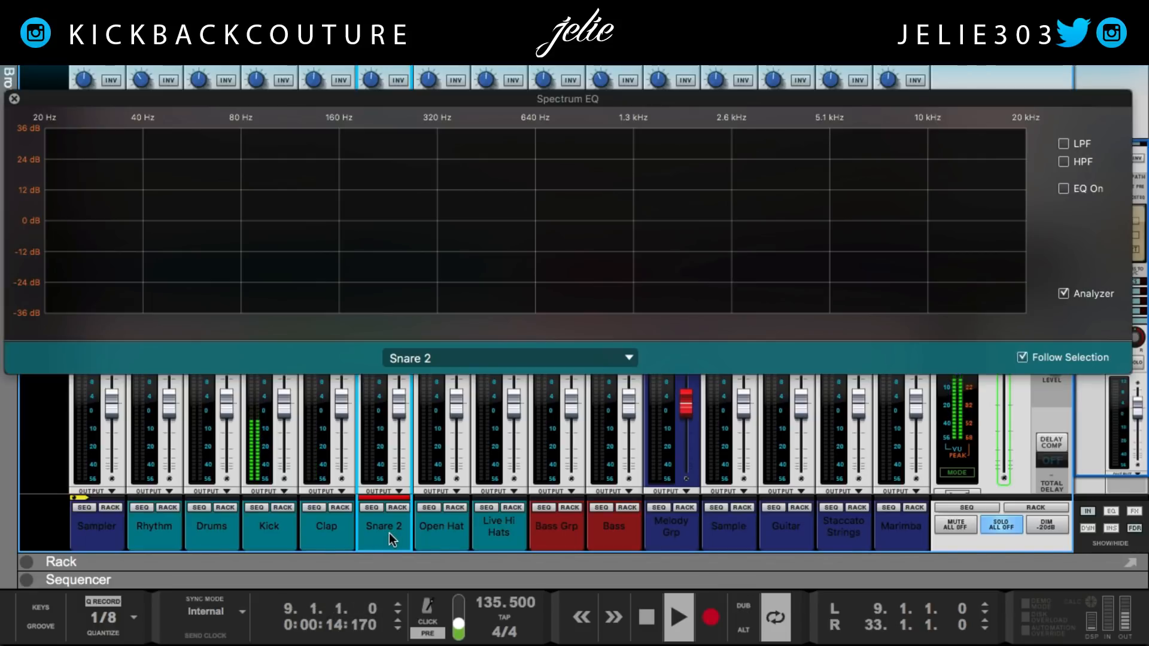
key(KP_2)
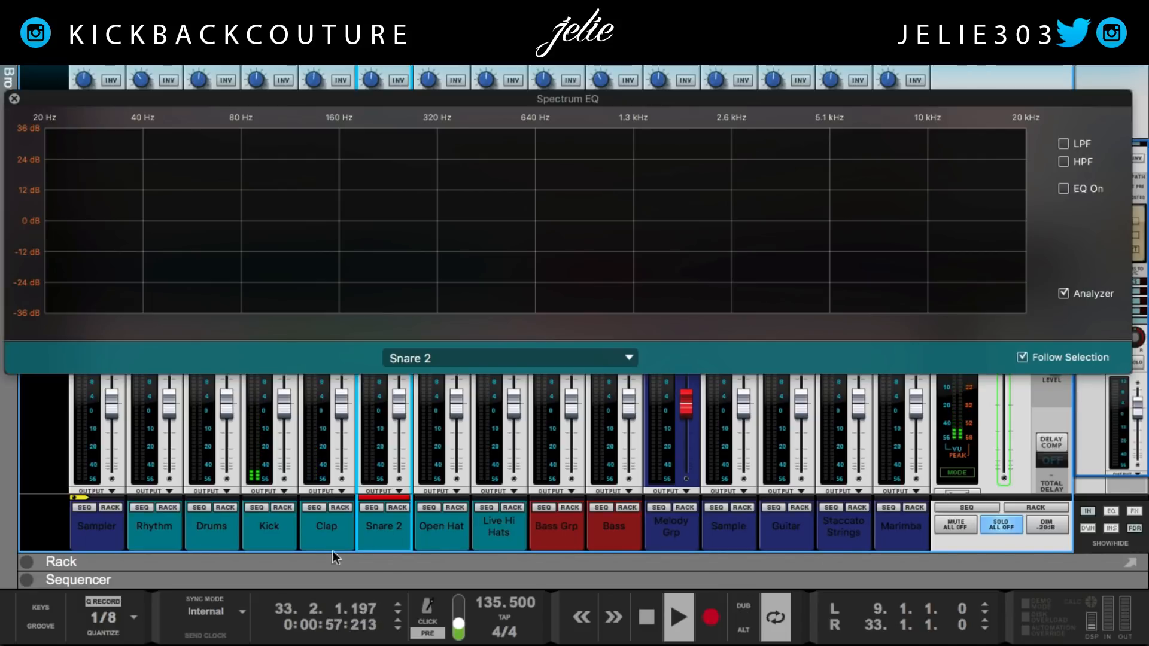
drag(349, 564, 344, 410)
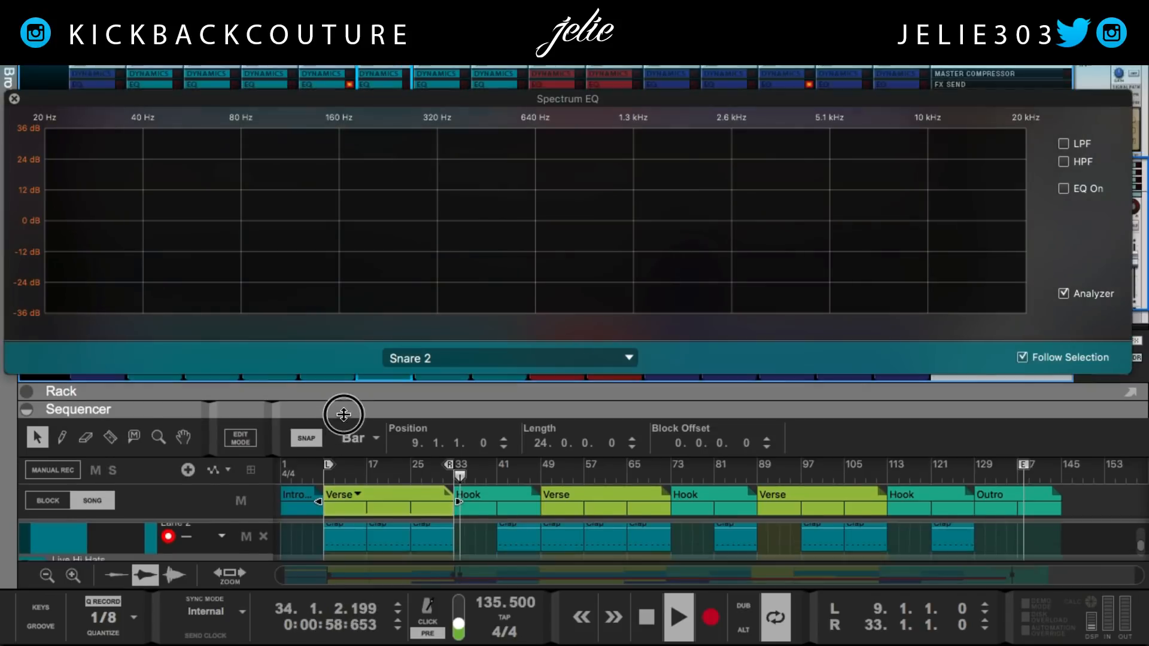
right_click(422, 537)
click(551, 402)
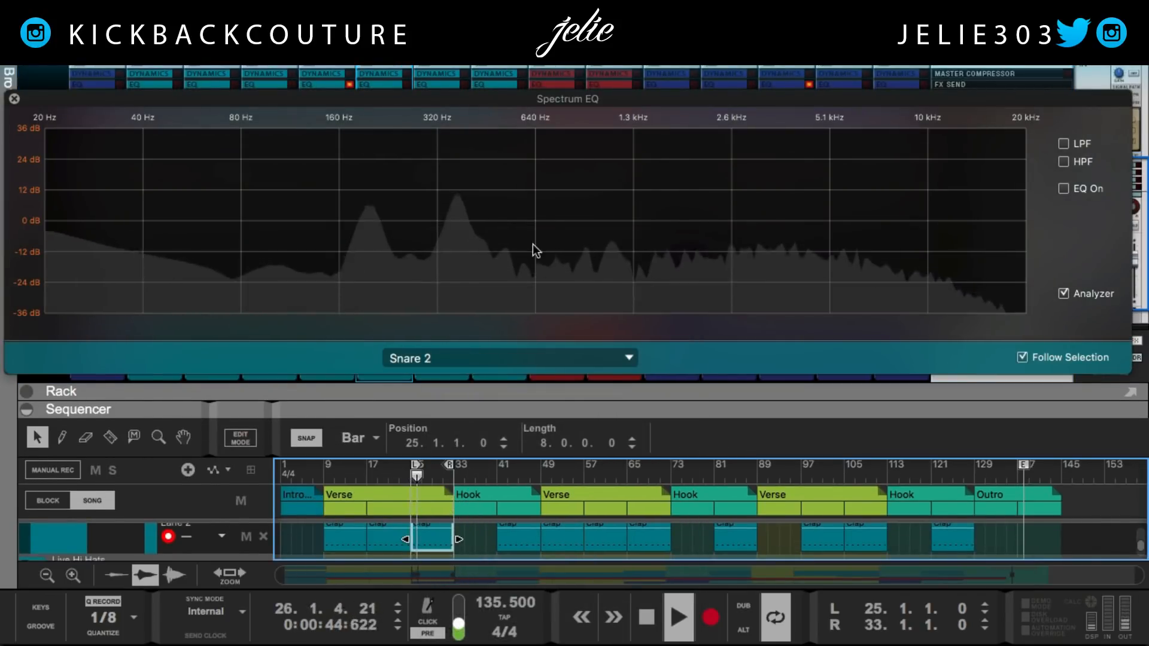
Step: Enable the high-pass filter on Snare 2 at about 251.7 Hz, and close the Spectrum EQ to show the full mixer
click(1063, 162)
drag(361, 221, 404, 217)
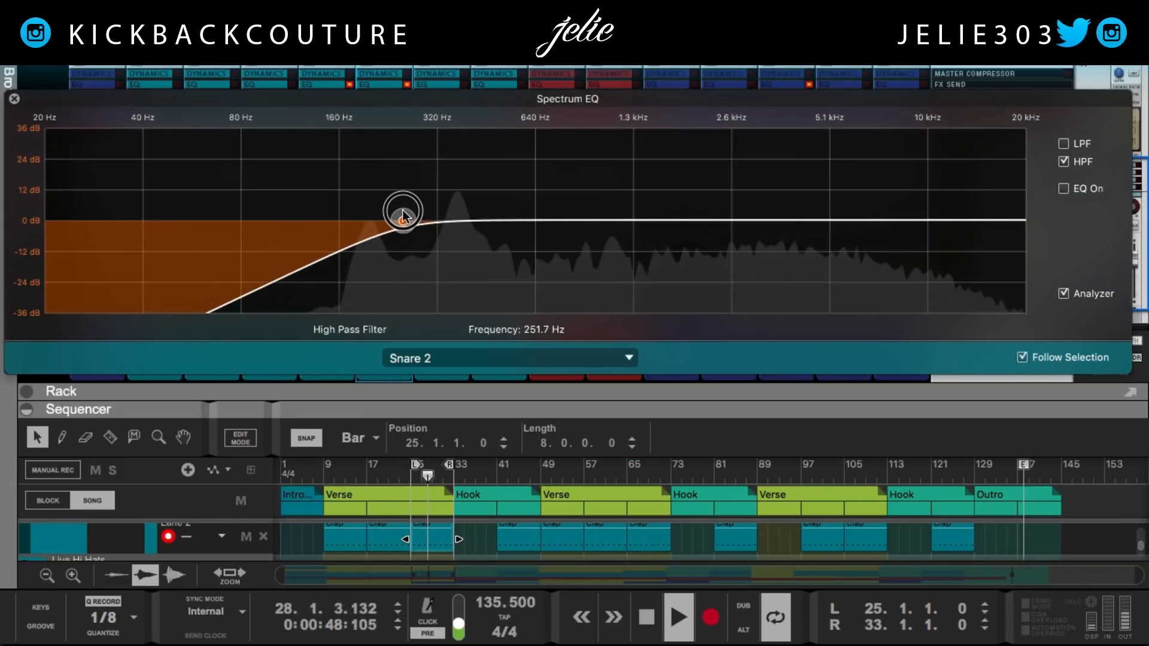
click(14, 99)
drag(459, 396, 443, 566)
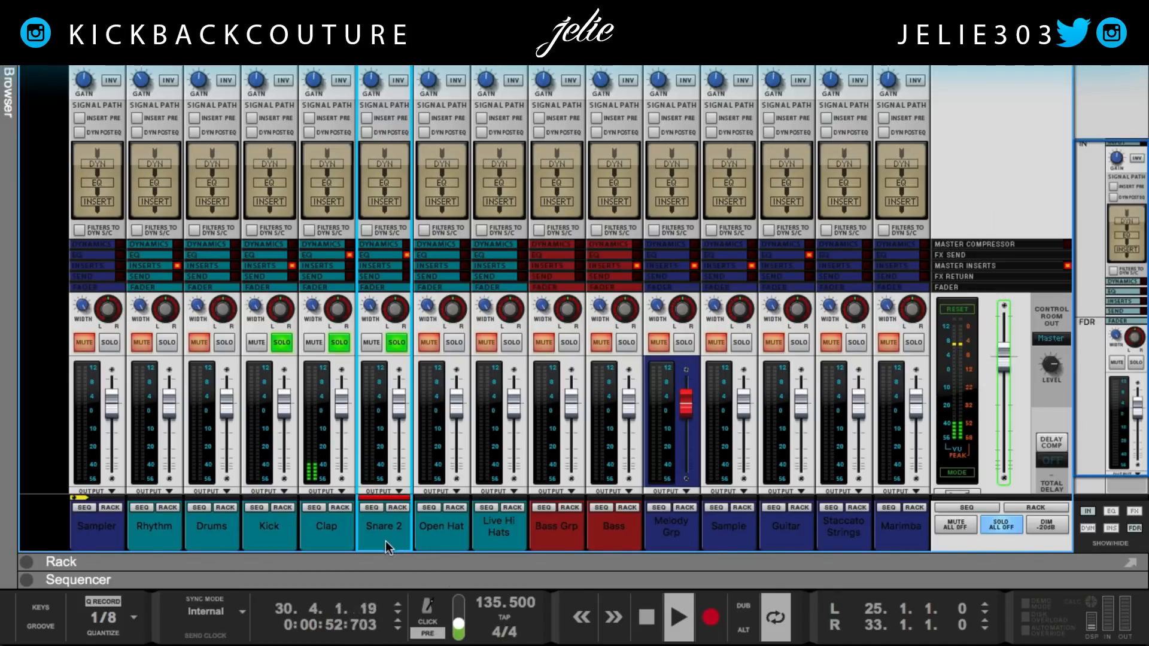
Step: Examine the Kick channel's frequency content in the Spectrum EQ during playback
click(267, 526)
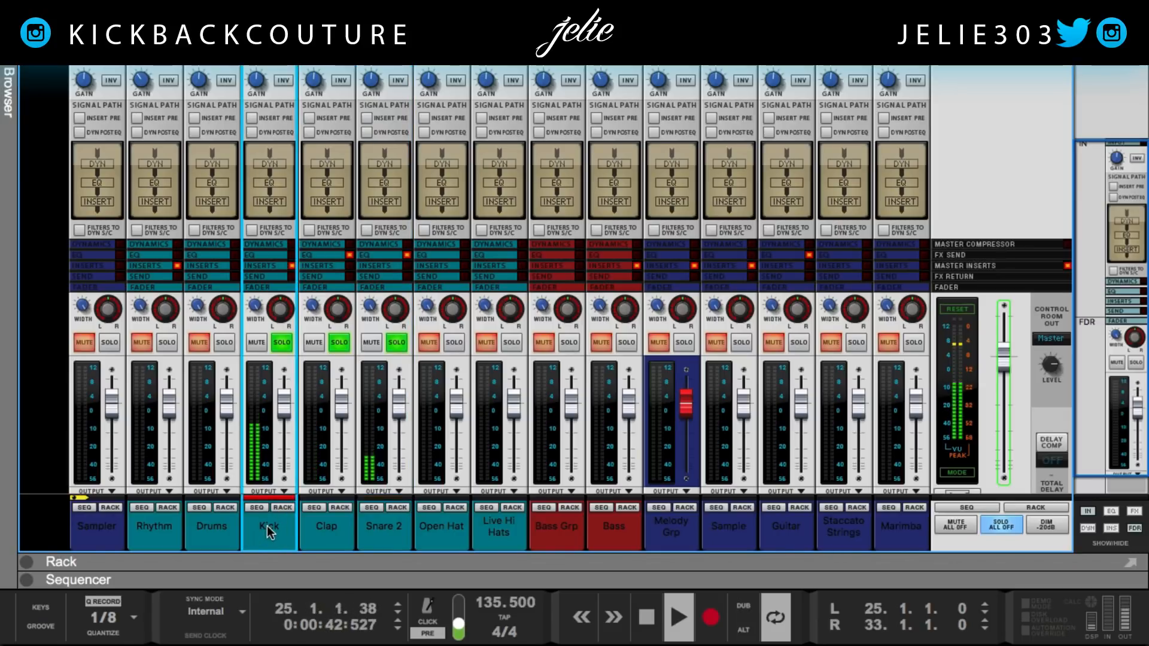
key(F2)
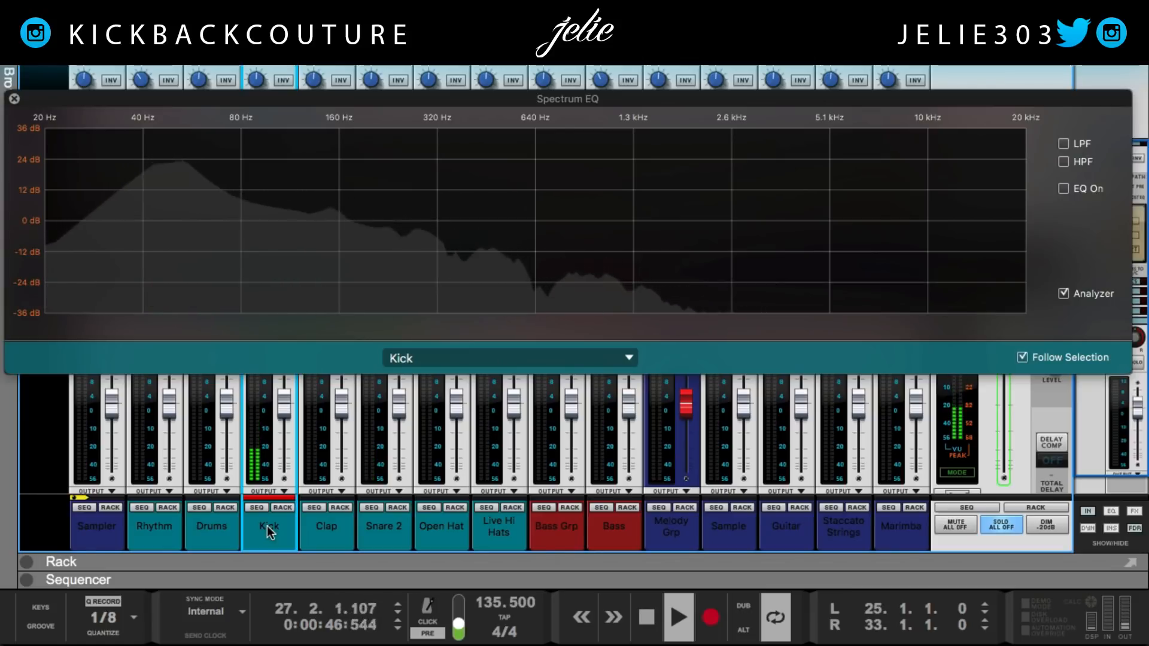
key(F2)
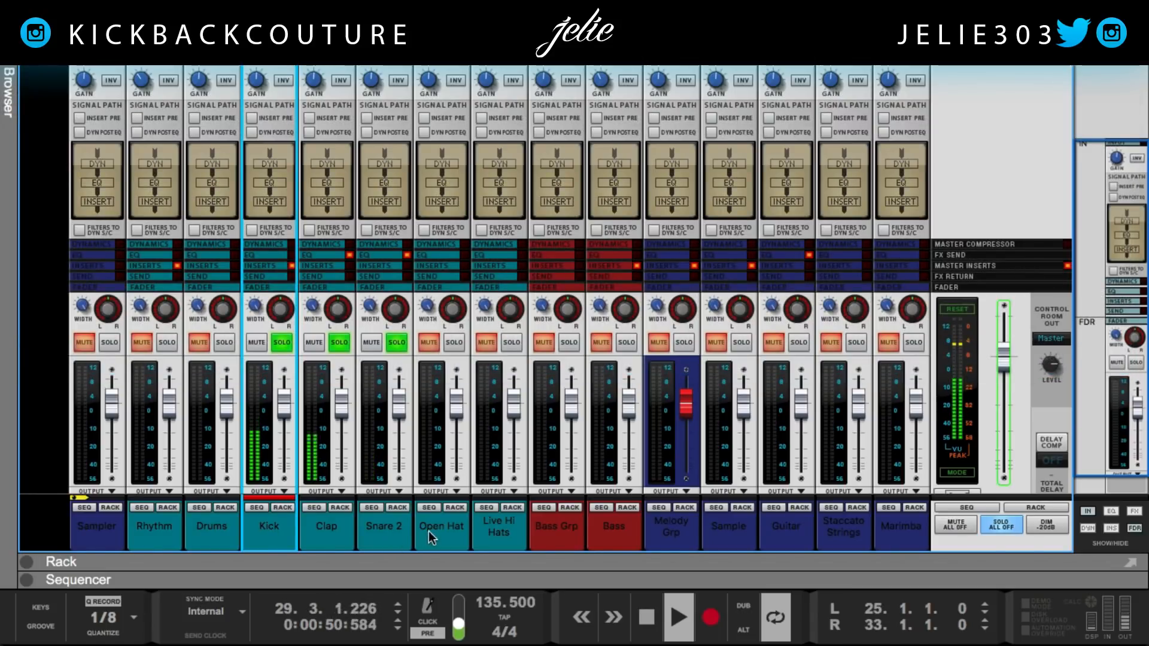
Step: Add the Open Hat channel to the solo and turn its input gain down slightly
click(453, 344)
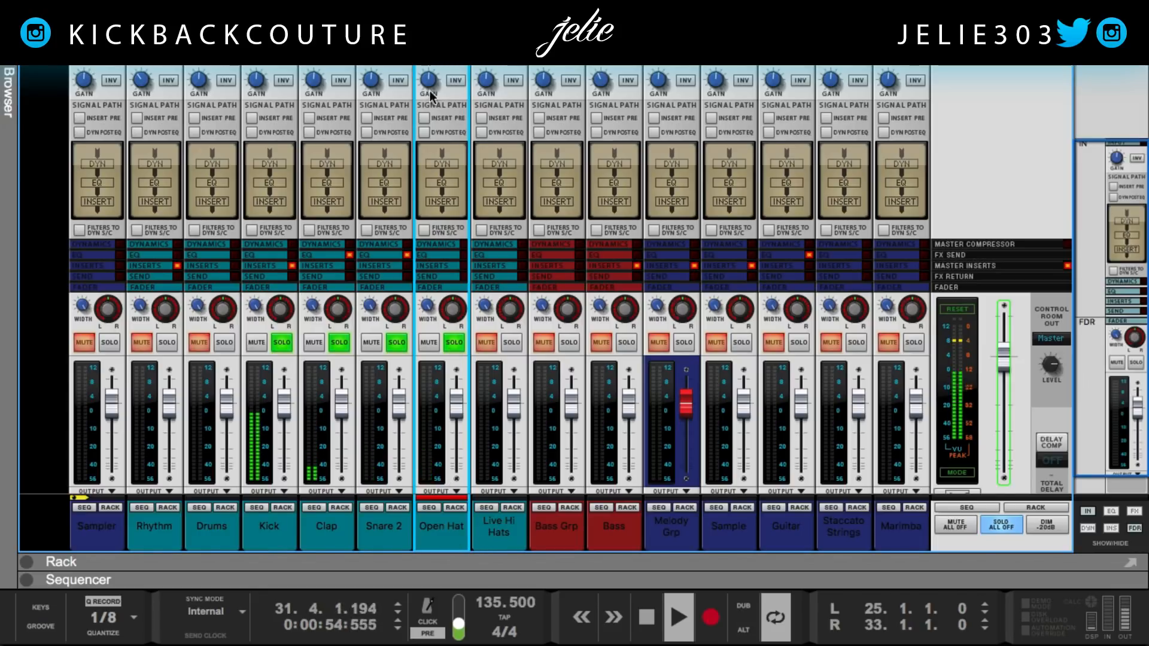
drag(426, 84, 429, 89)
scroll(429, 91, up, 1)
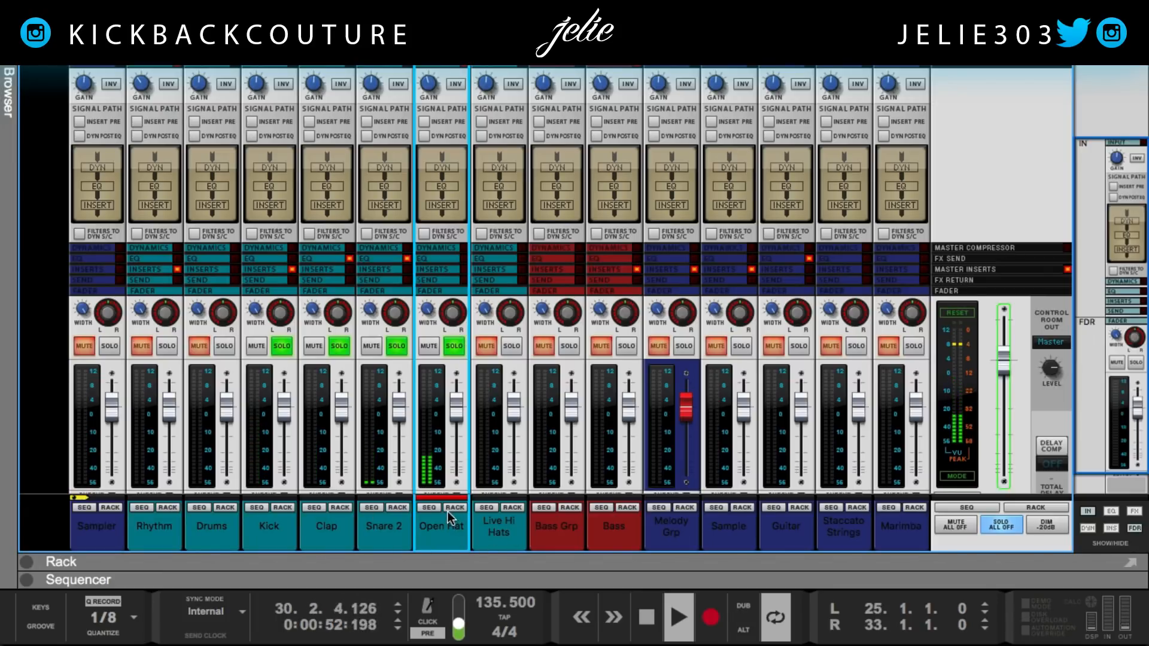
click(429, 90)
drag(429, 88, 429, 85)
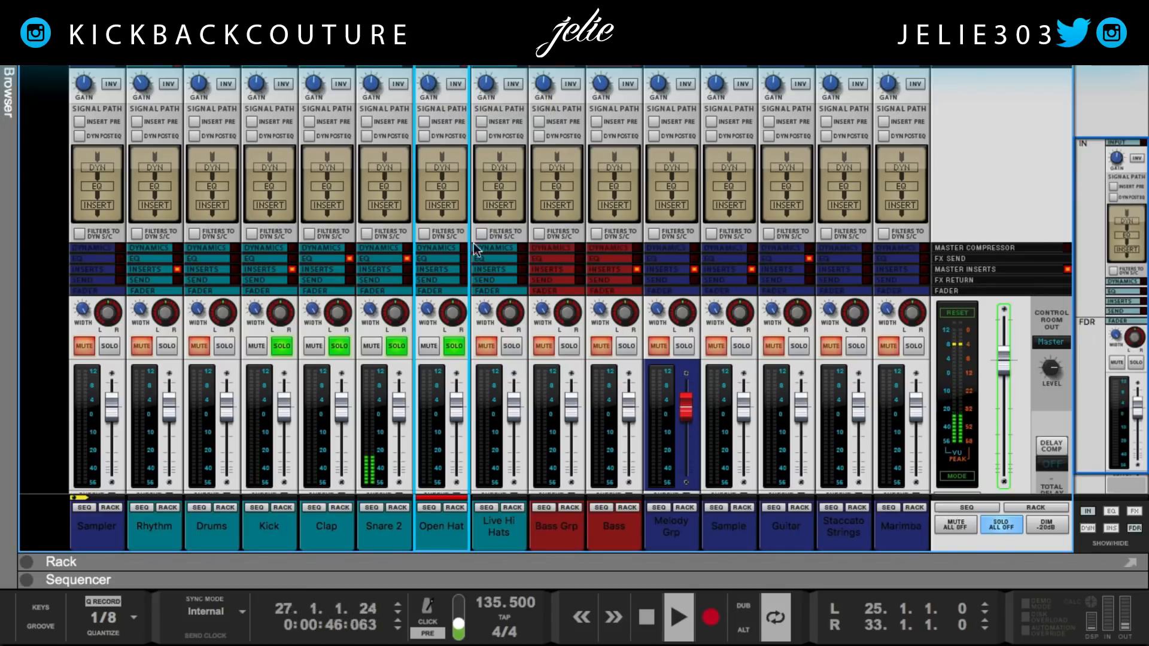
Step: Solo the Live Hi Hats channel and view its Addictive Drums 2 instrument window from the rack, moving it out of the way
click(512, 347)
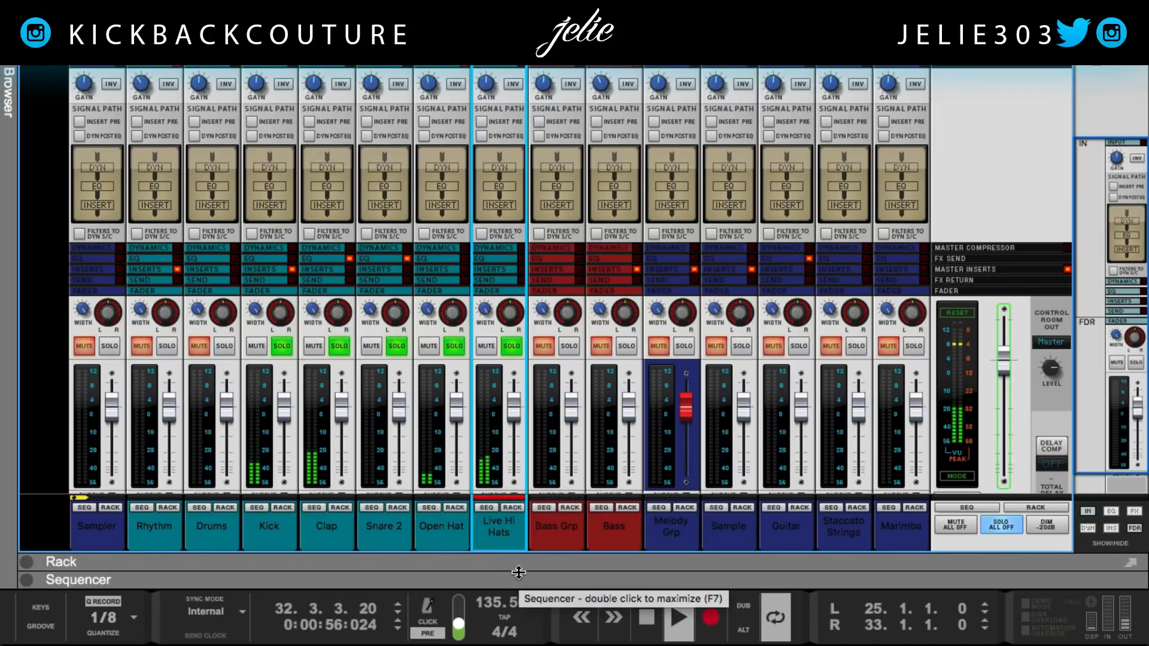
drag(520, 574, 468, 643)
scroll(398, 528, down, 5)
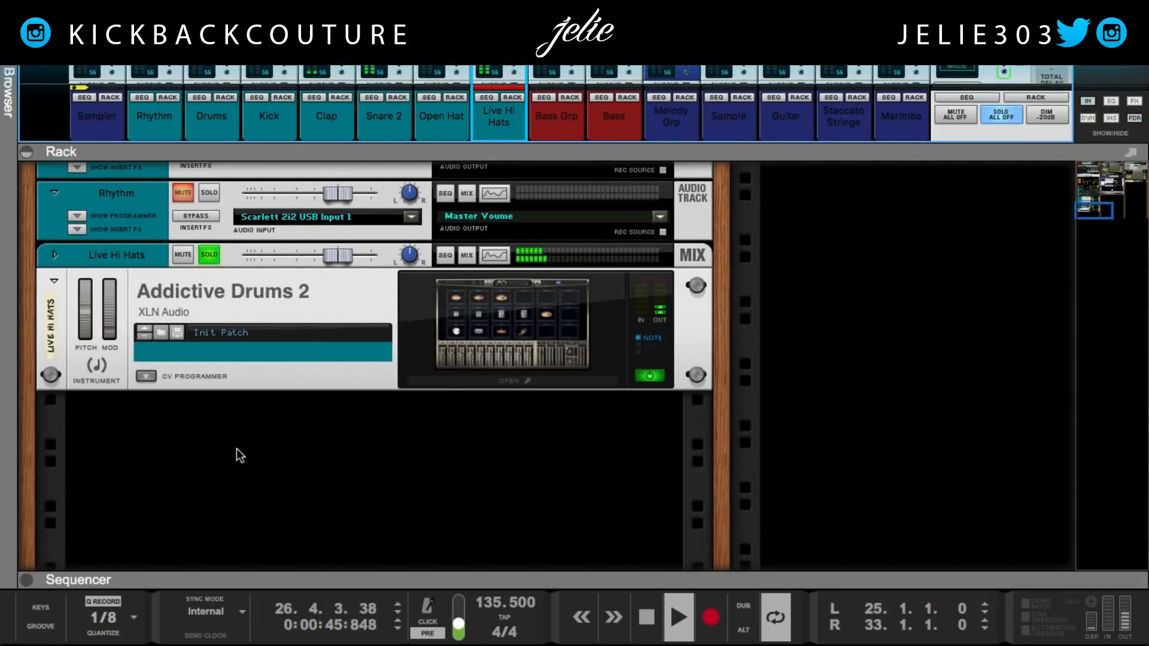
click(523, 386)
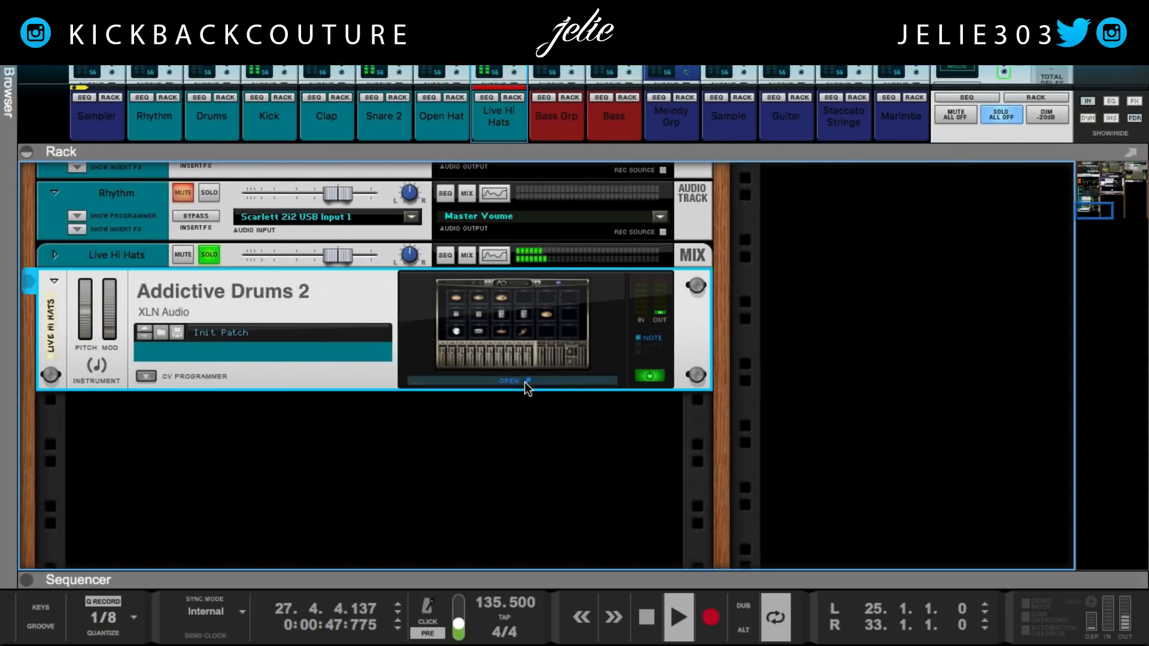
click(522, 385)
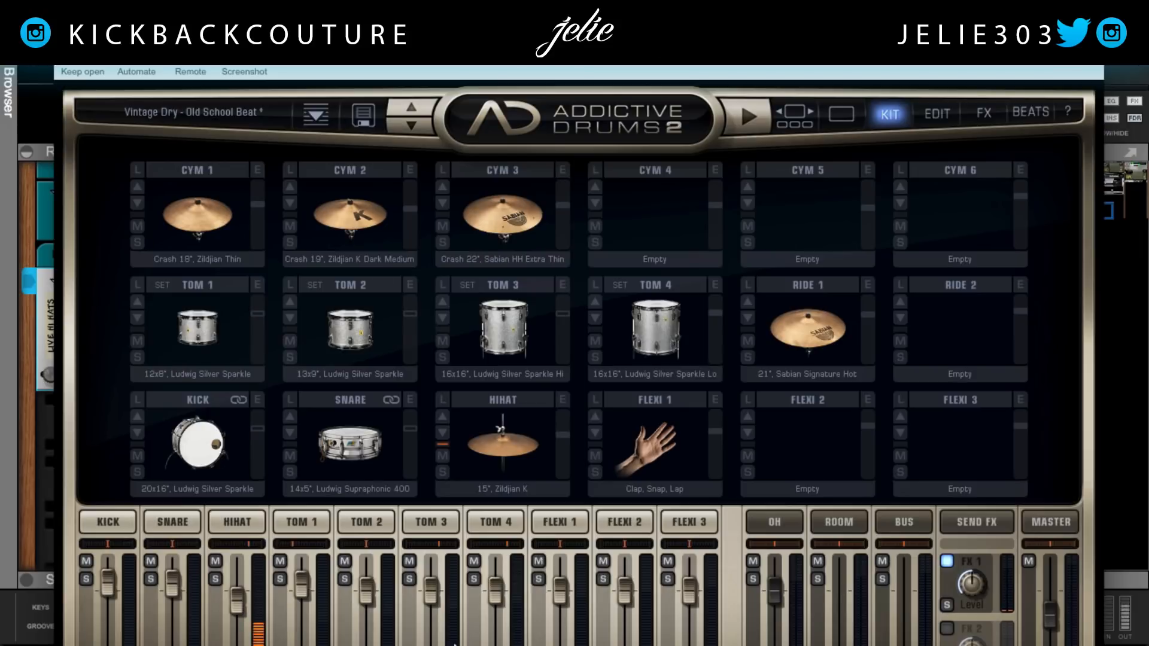
drag(479, 60, 1148, 60)
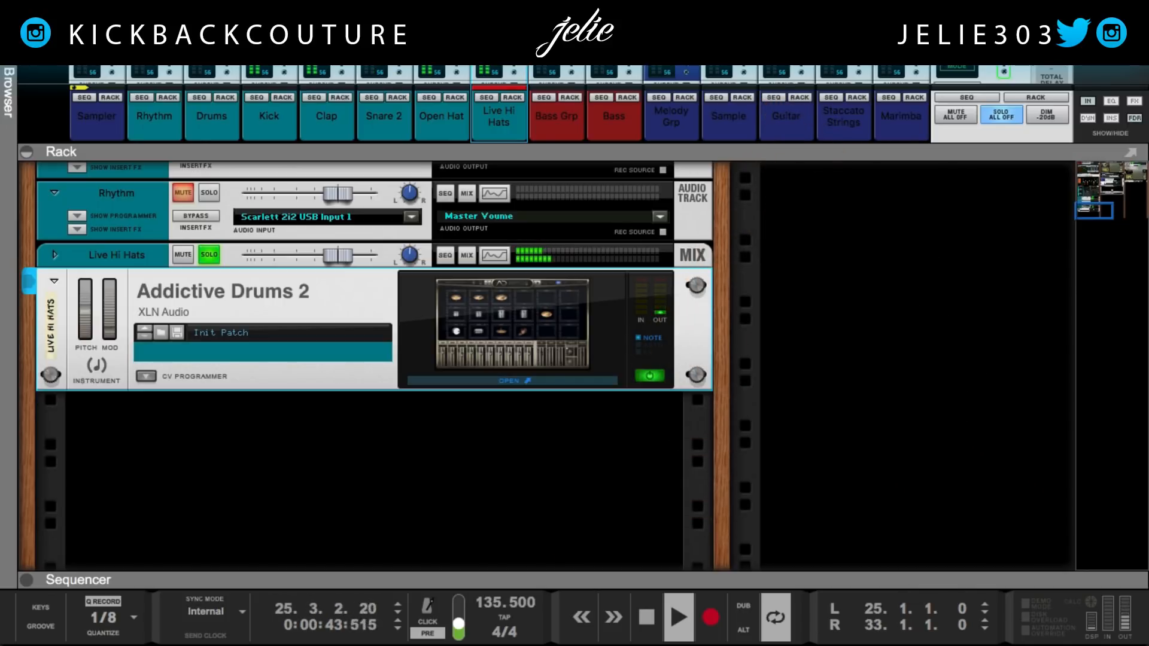
Step: Enlarge the mixer, fully narrow the Live Hi Hats channel's stereo width and leave its pan centred
drag(701, 151, 712, 351)
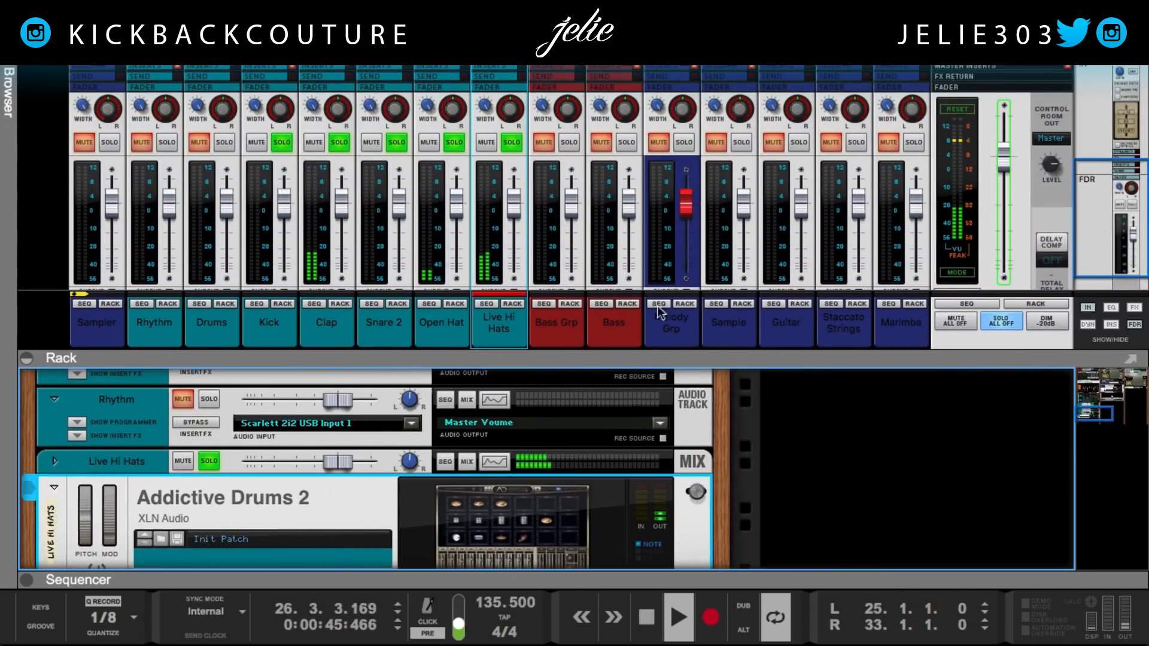
drag(507, 115, 533, 272)
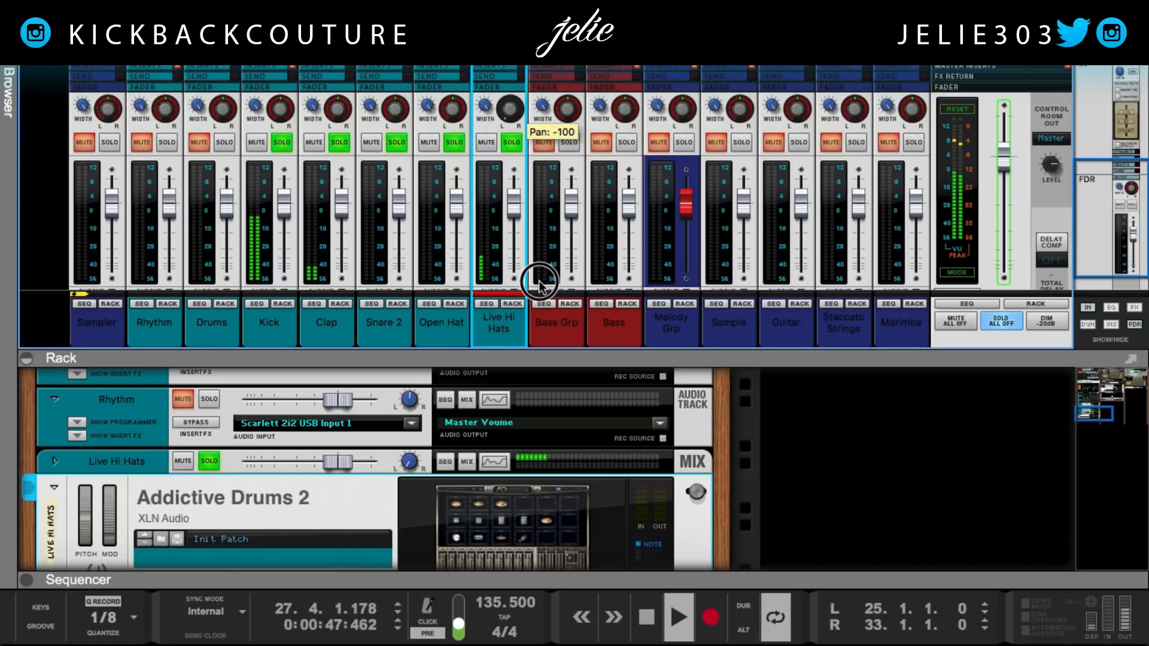
drag(498, 126, 520, 325)
super+click(508, 105)
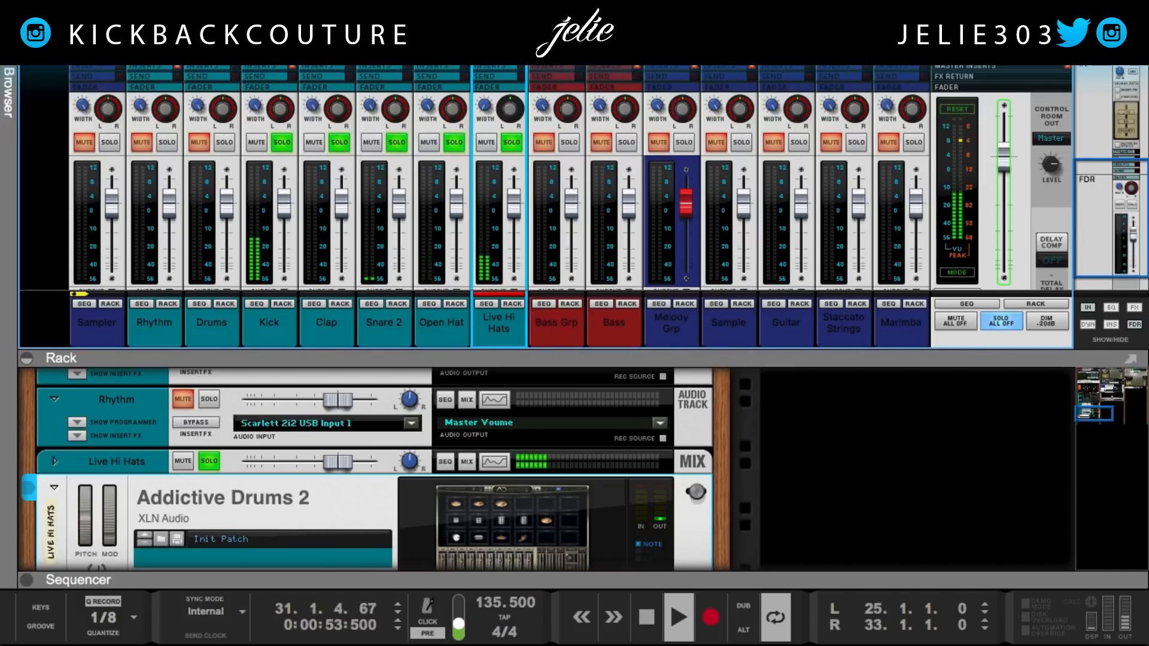
Step: Bring the Addictive Drums 2 window back into view and close it
drag(359, 640, 377, 64)
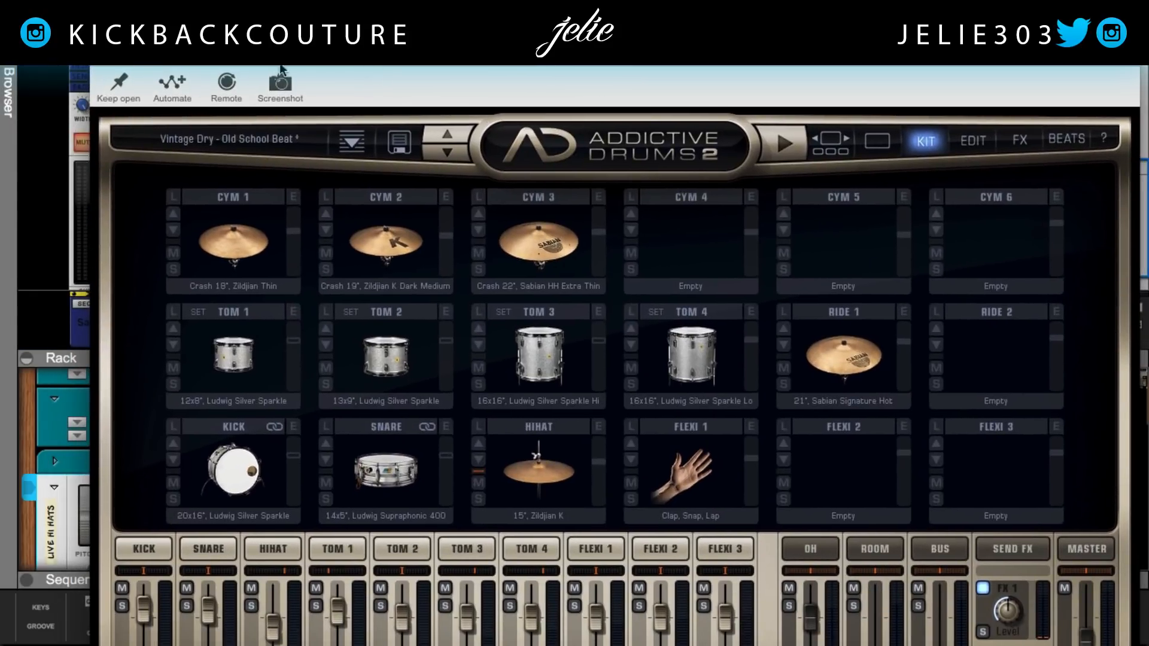
click(108, 67)
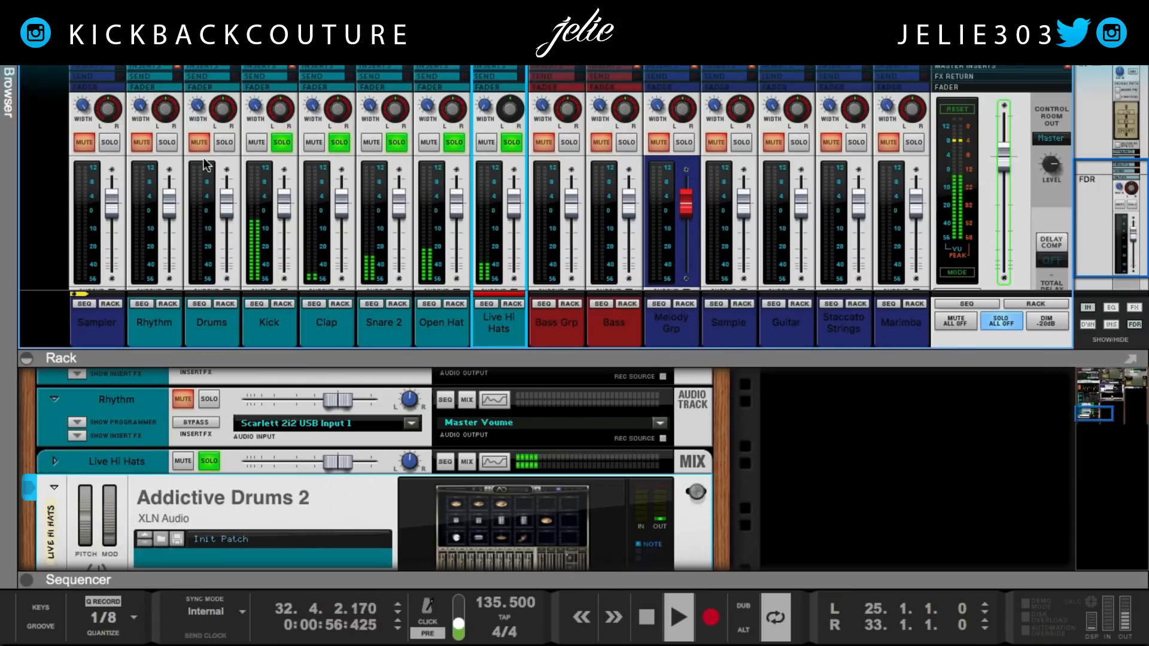
click(741, 430)
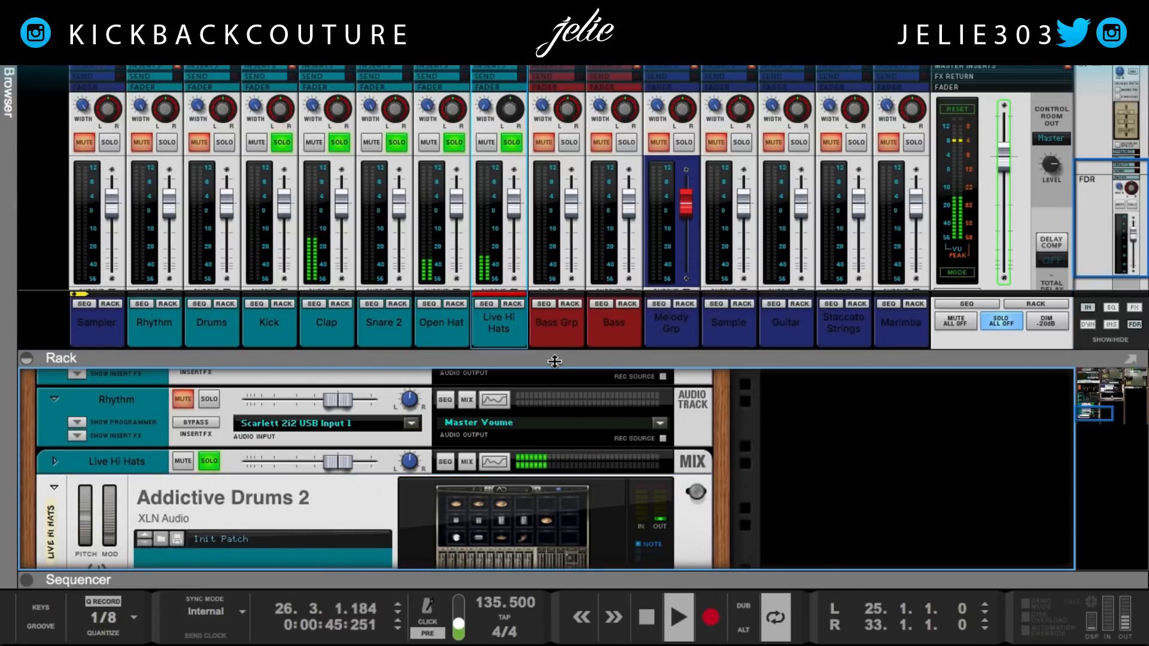
Step: Lower the input gain of the Live Hi Hats channel in the mixer
scroll(504, 273, up, 5)
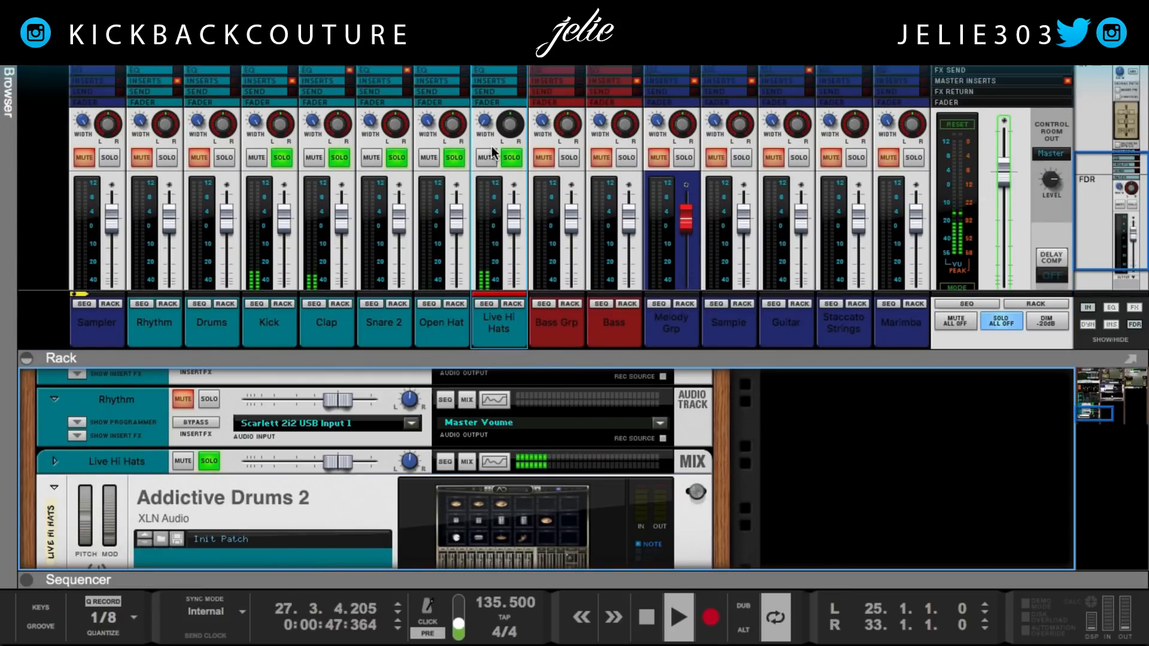
scroll(507, 69, up, 1)
drag(489, 87, 489, 94)
scroll(489, 157, down, 5)
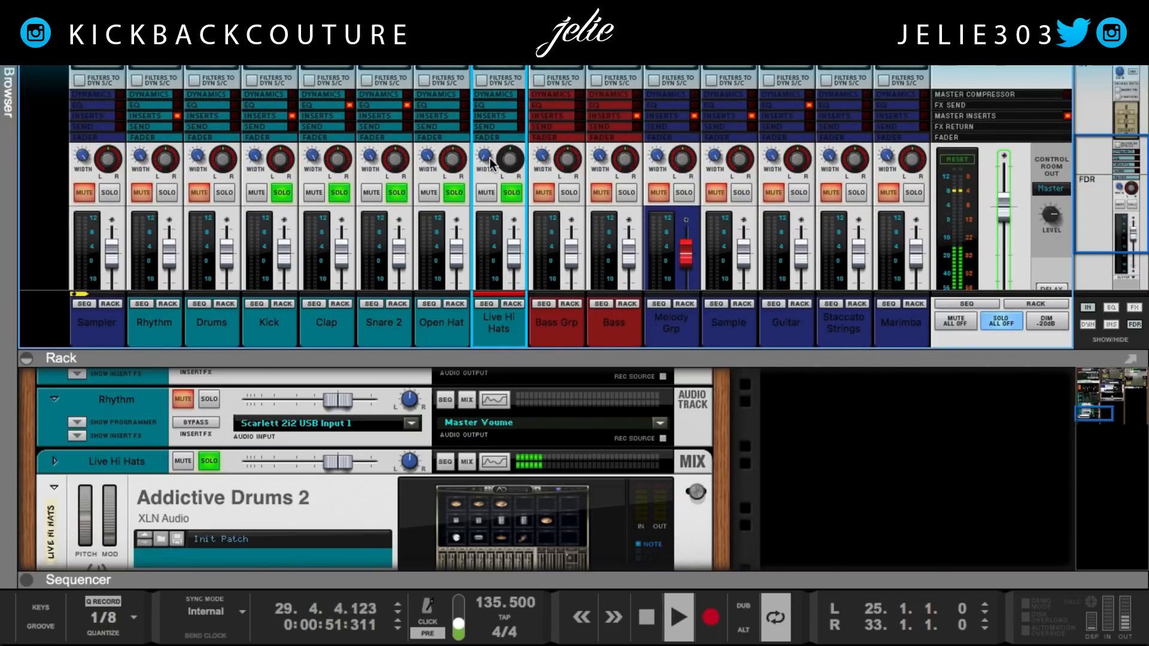
scroll(494, 219, down, 2)
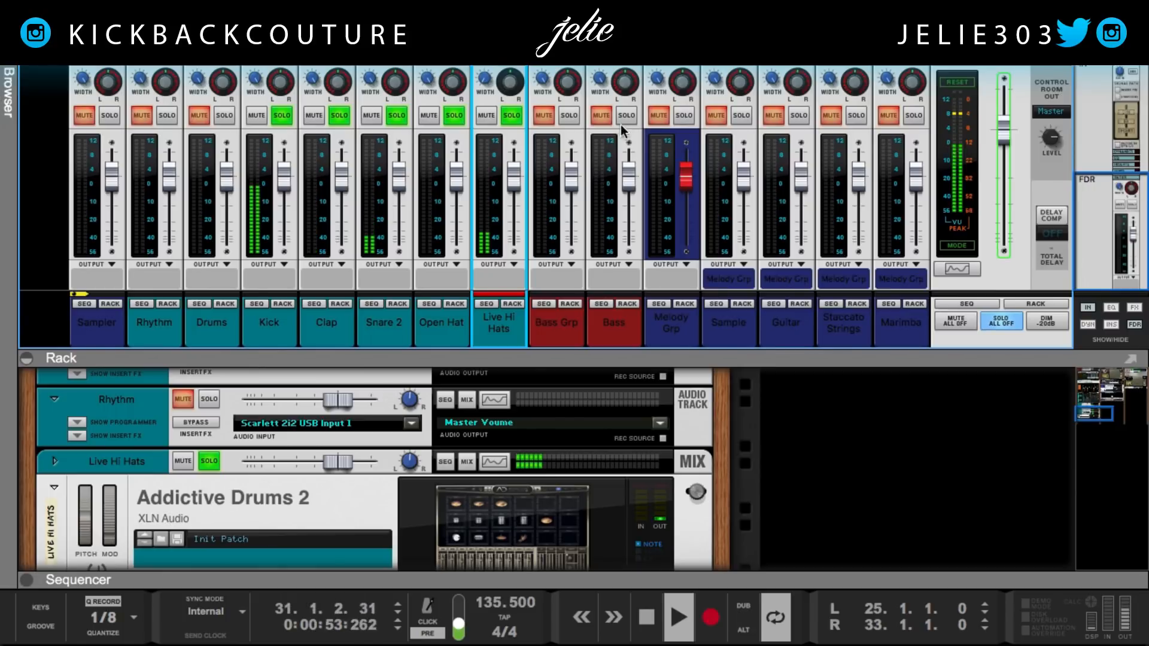
Step: Add the Bass channel to the solo and trim its input gain slightly
click(626, 116)
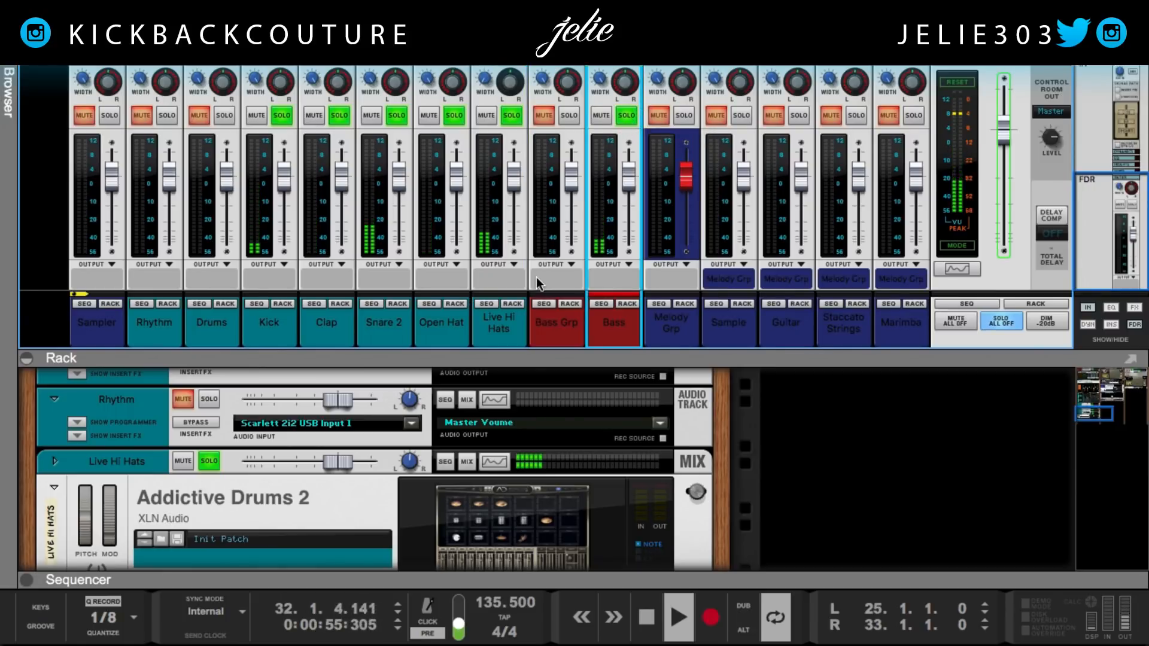
scroll(572, 232, up, 1)
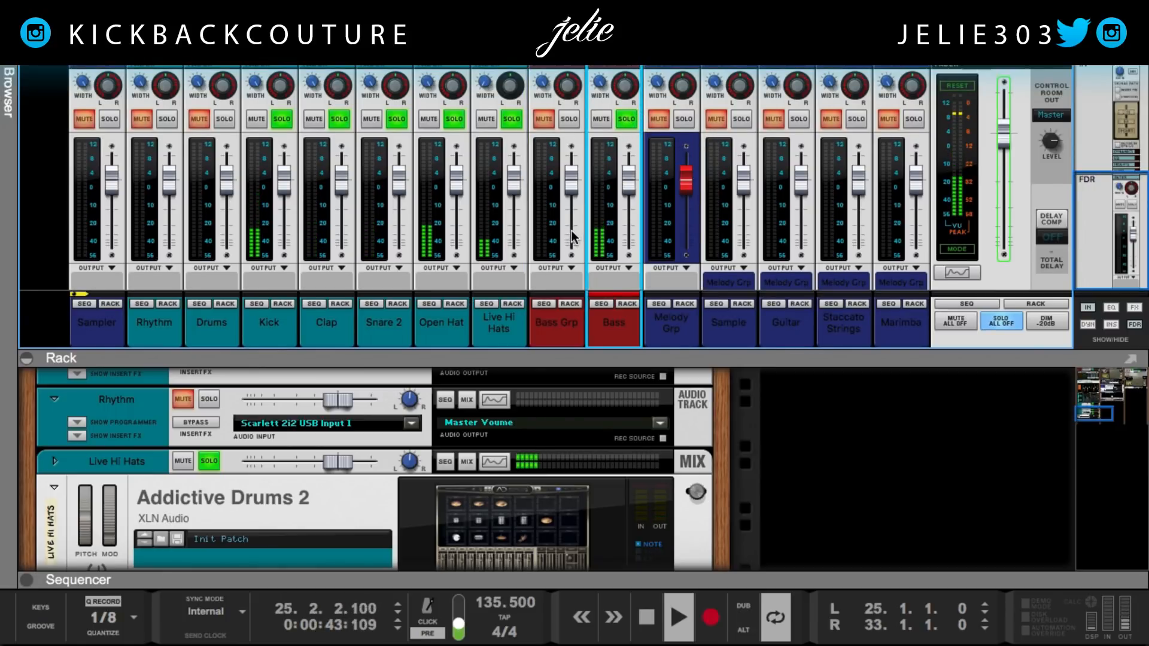
scroll(564, 236, up, 1)
scroll(565, 237, up, 2)
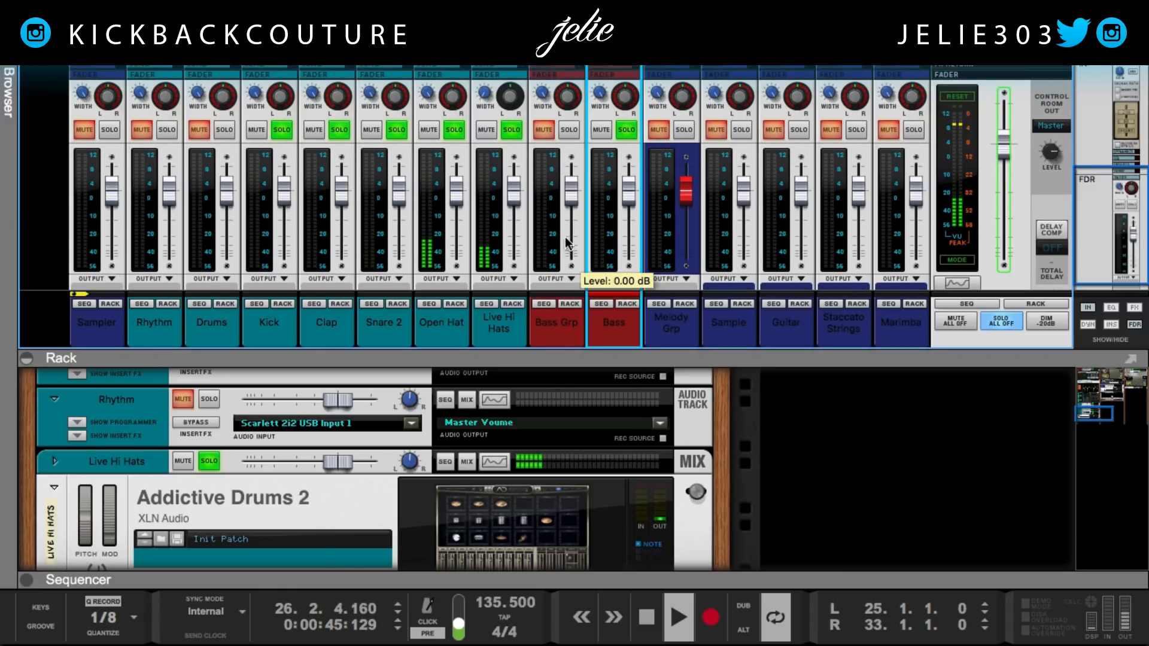
scroll(565, 237, up, 1)
scroll(565, 235, up, 1)
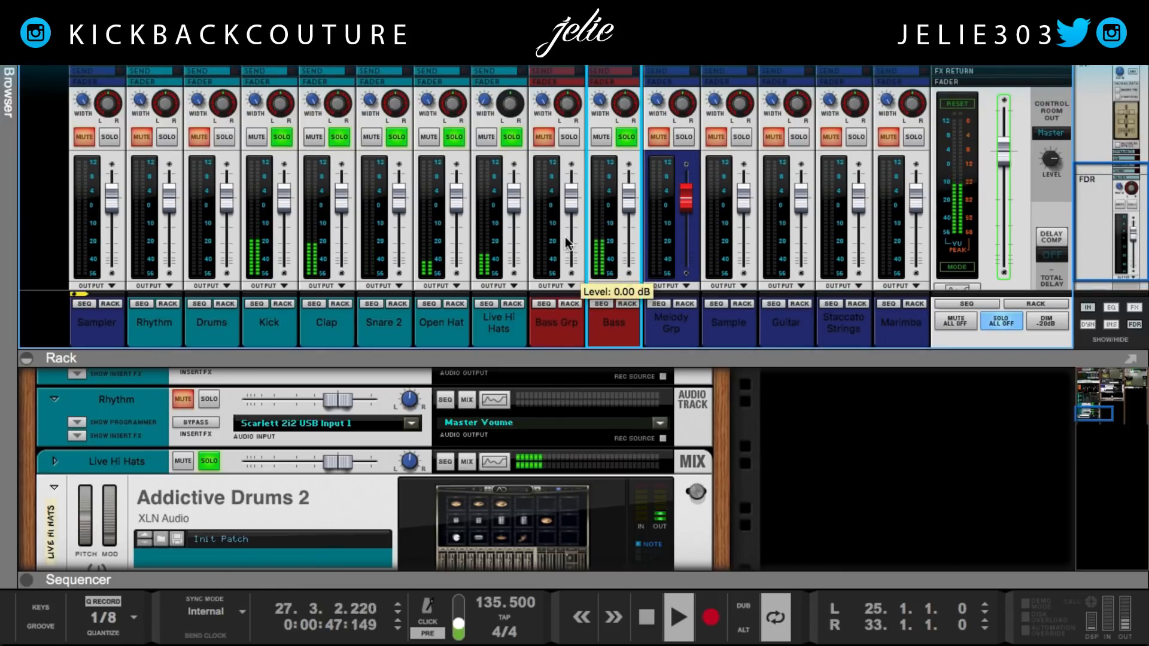
scroll(565, 236, up, 10)
drag(605, 86, 604, 87)
scroll(594, 234, down, 10)
scroll(595, 237, down, 3)
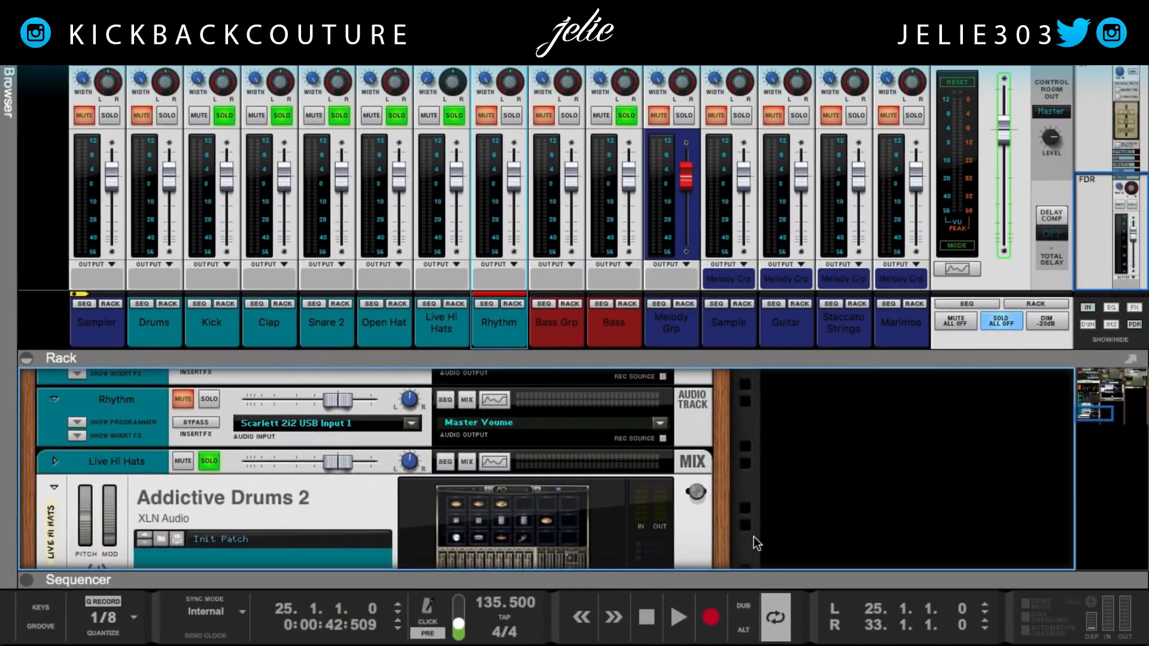
Step: Play the loop with the drums and bass soloed, and expand the mixer over the rack
scroll(570, 272, up, 10)
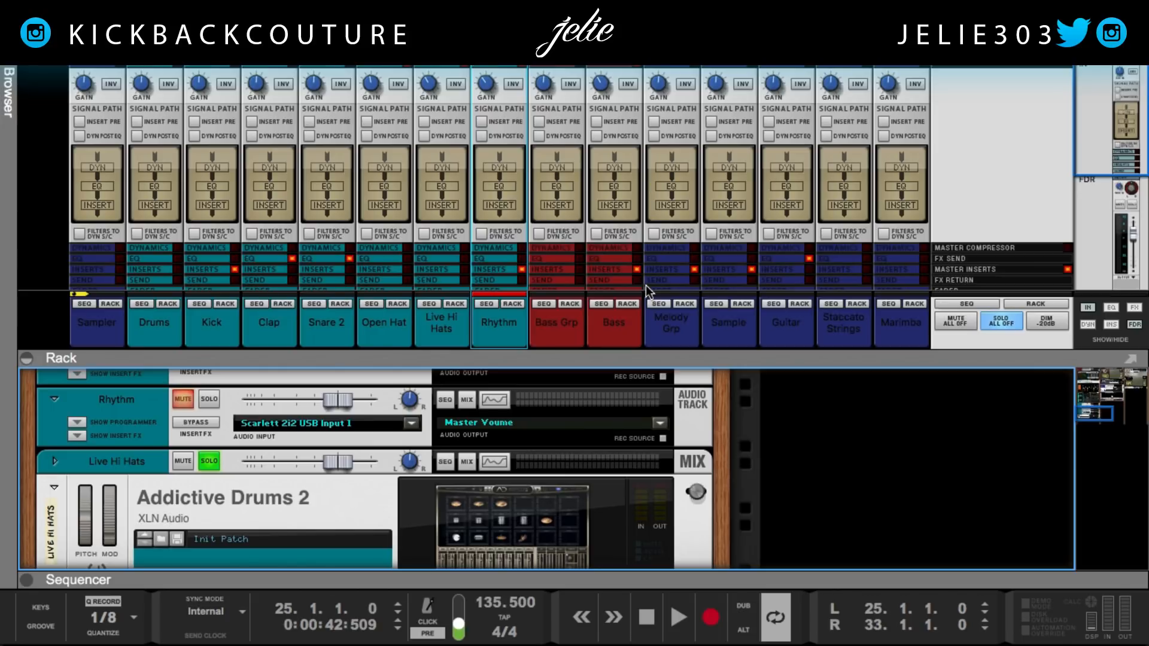
key(space)
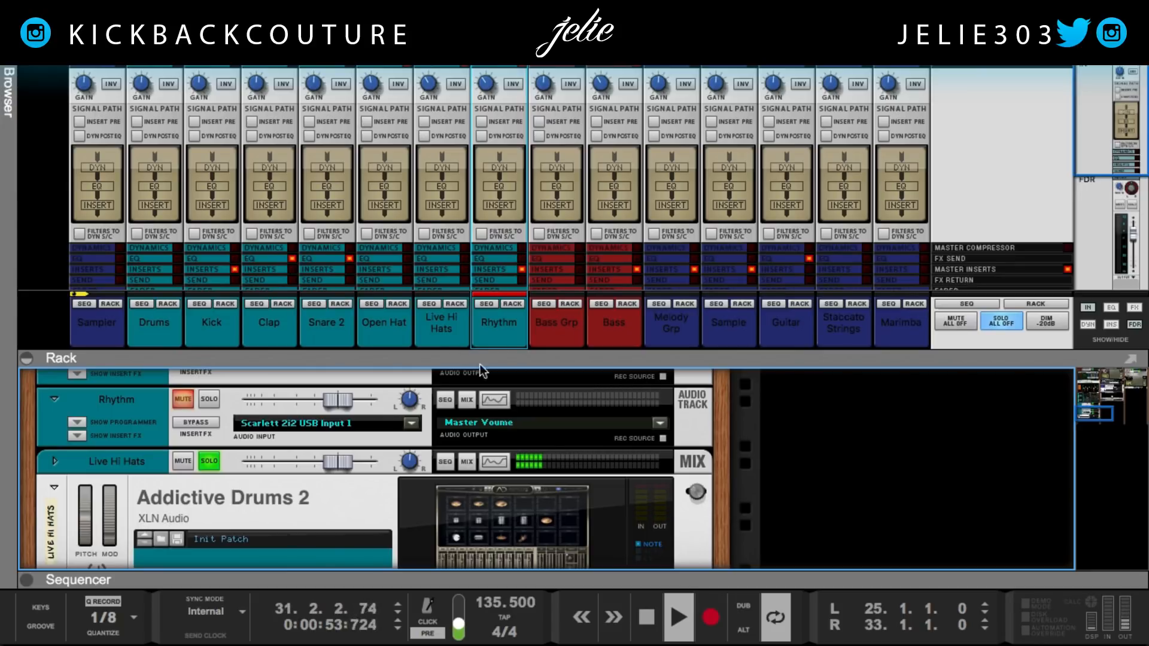
drag(477, 356, 477, 375)
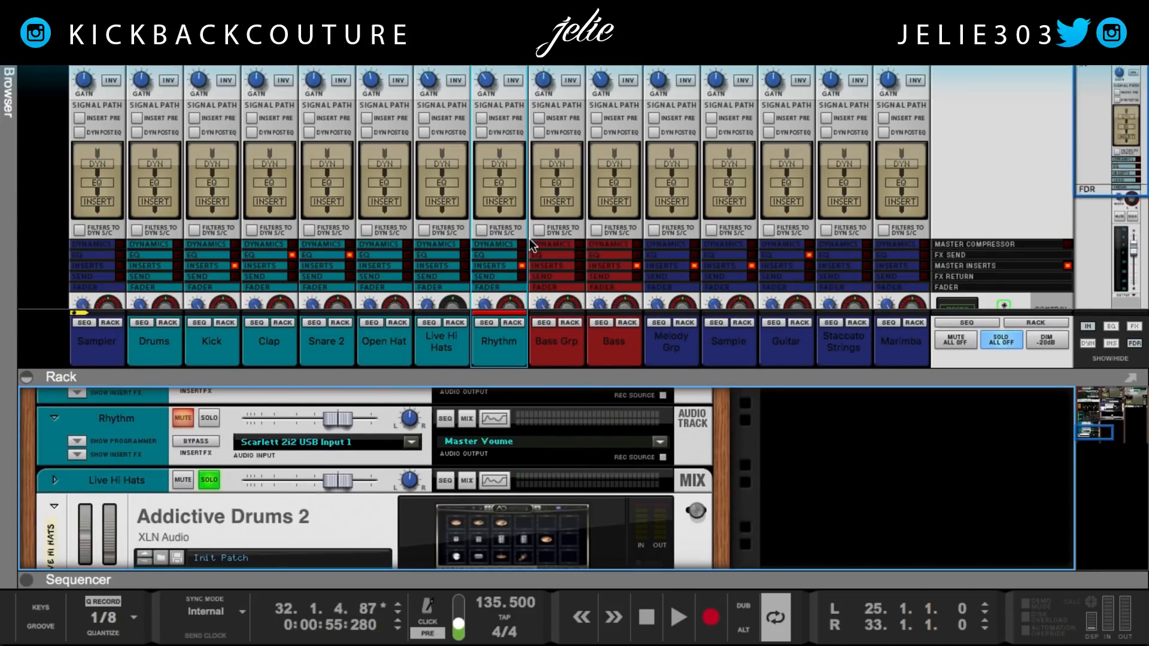
drag(552, 374, 569, 569)
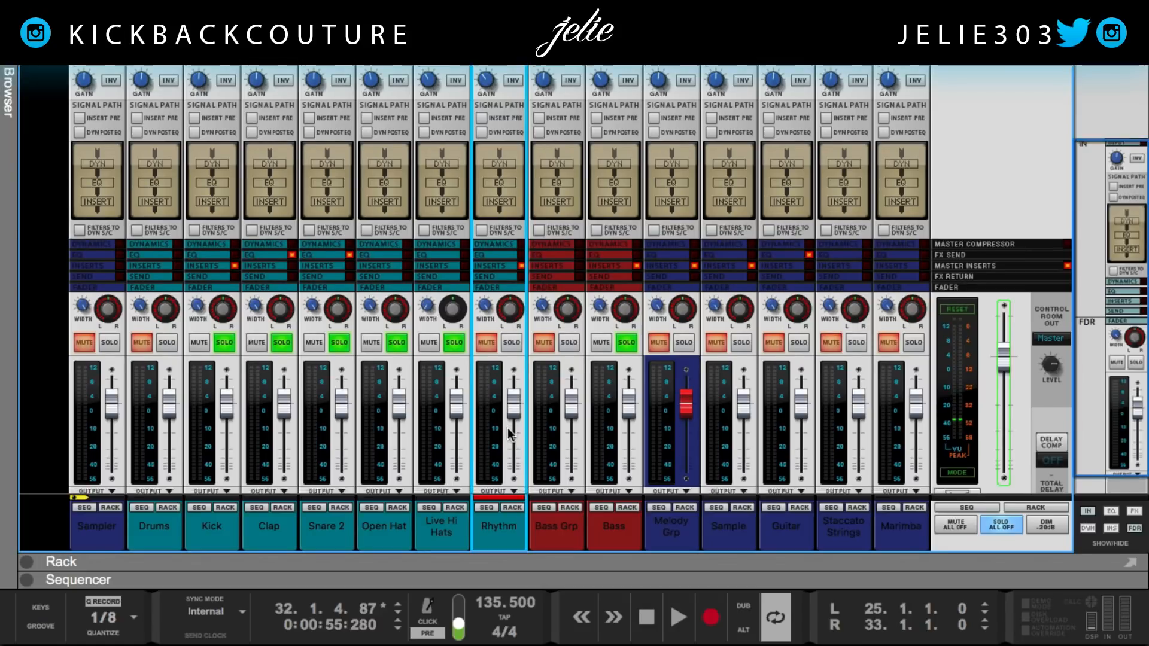
Step: Solo the Rhythm channel and lower its input gain while the loop plays from bar 25, then stop playback
scroll(508, 428, down, 1)
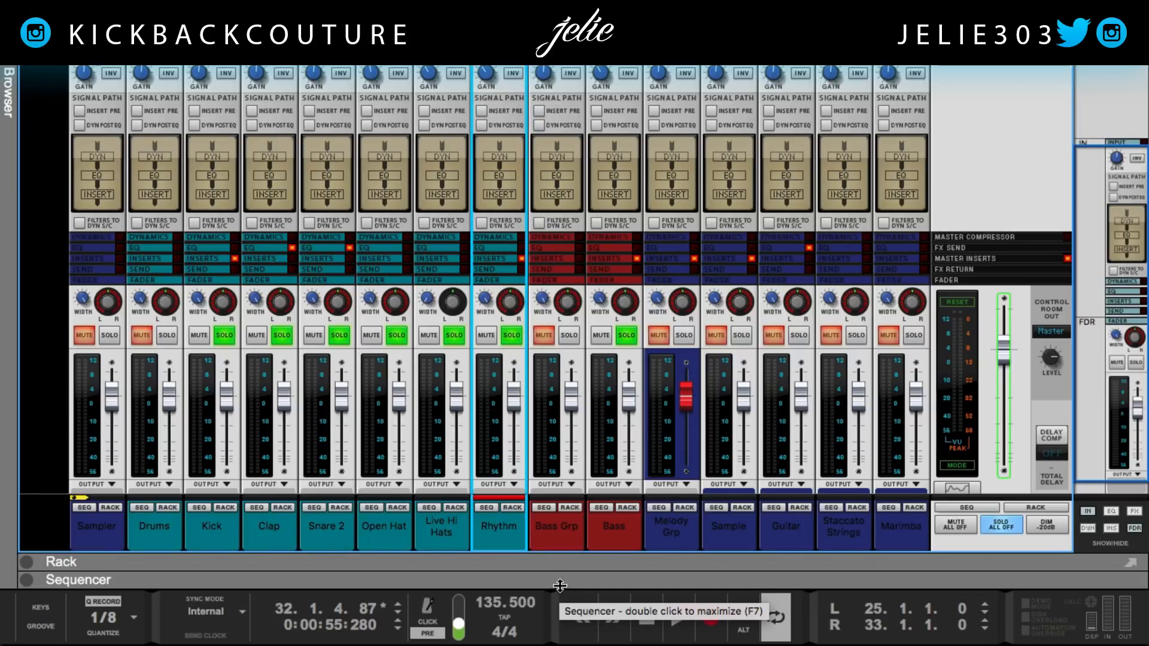
key(shift+Return)
key(space)
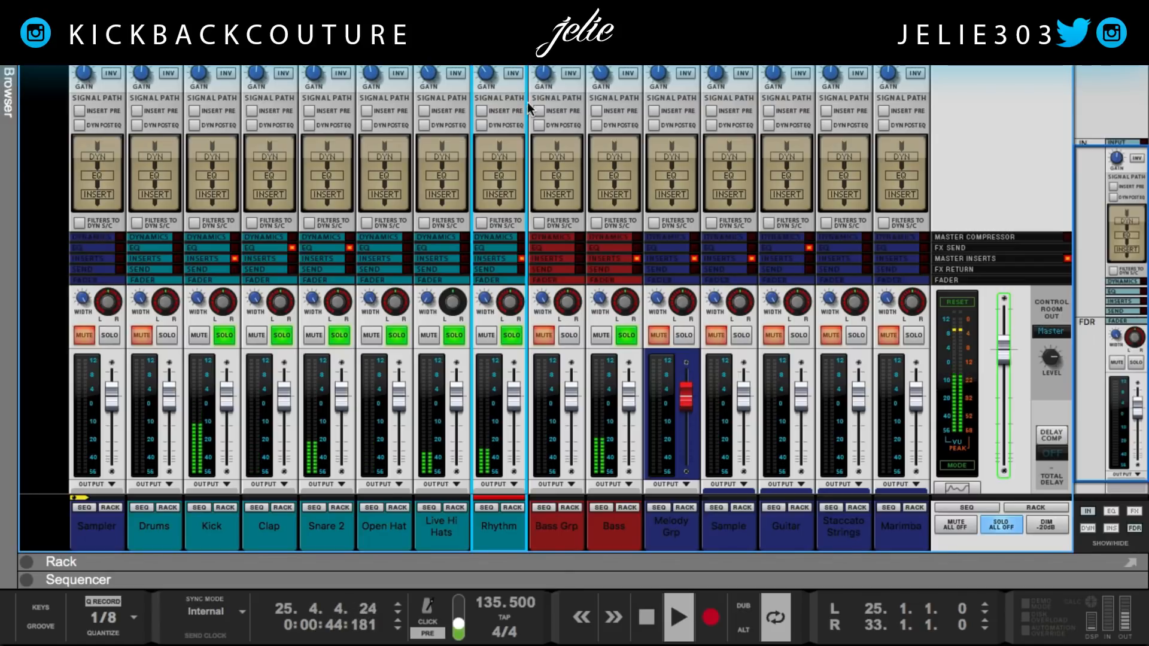
drag(485, 83, 486, 90)
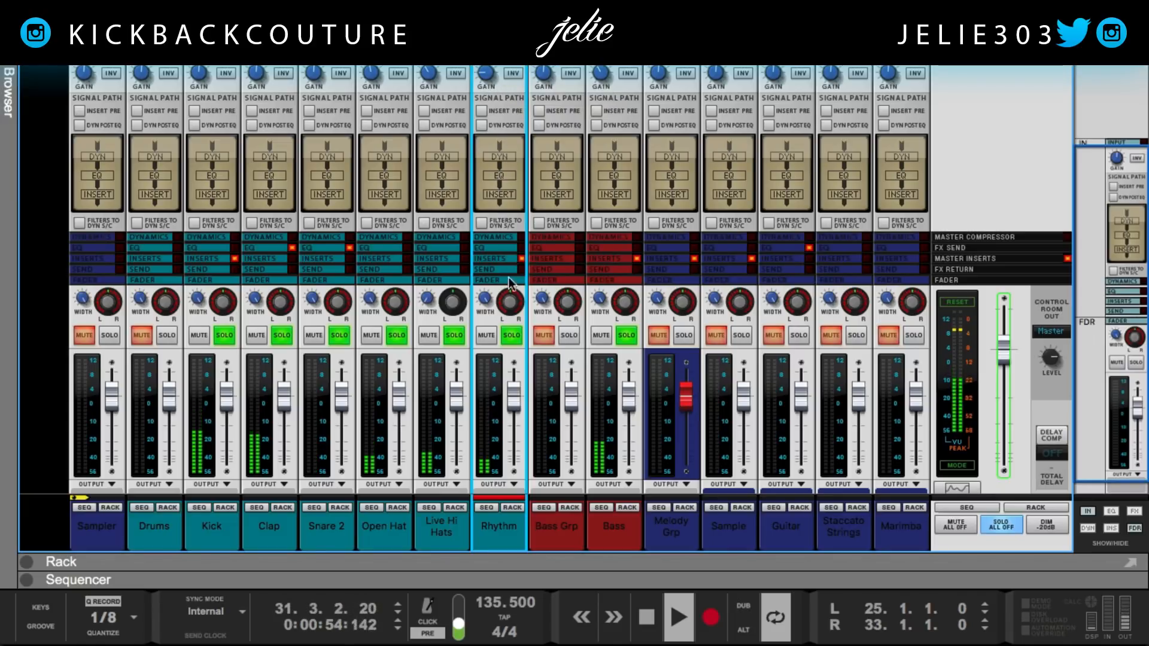
key(space)
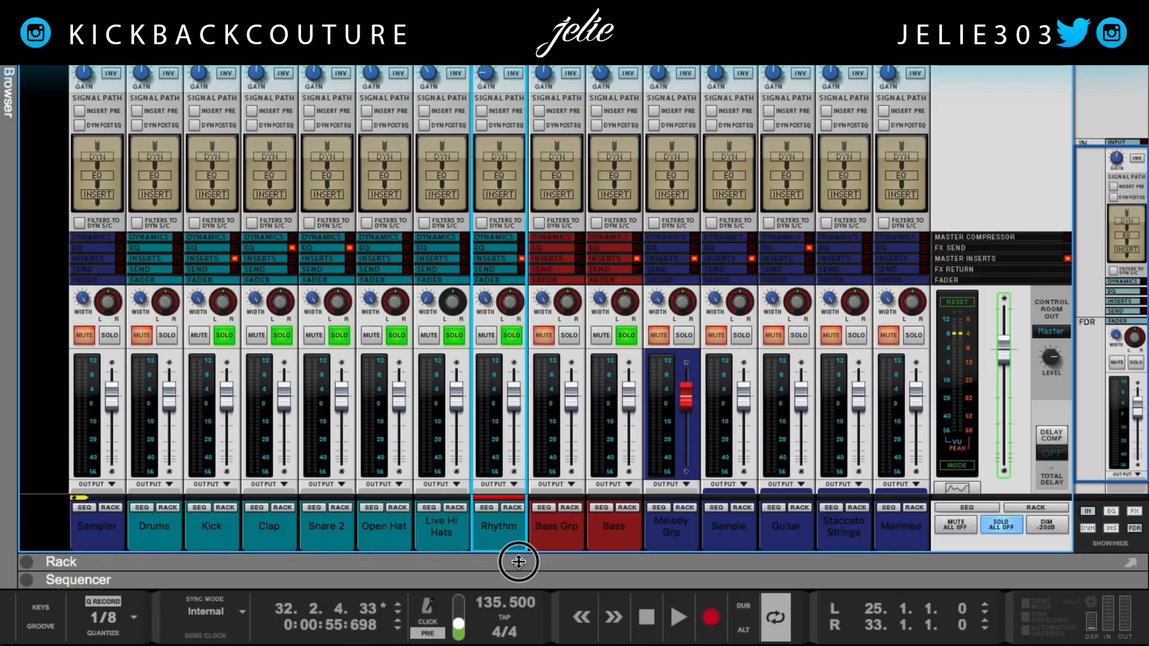
Step: Move the Rhythm audio track below Addictive Drums 2 in the rack and show its insert effects
click(512, 541)
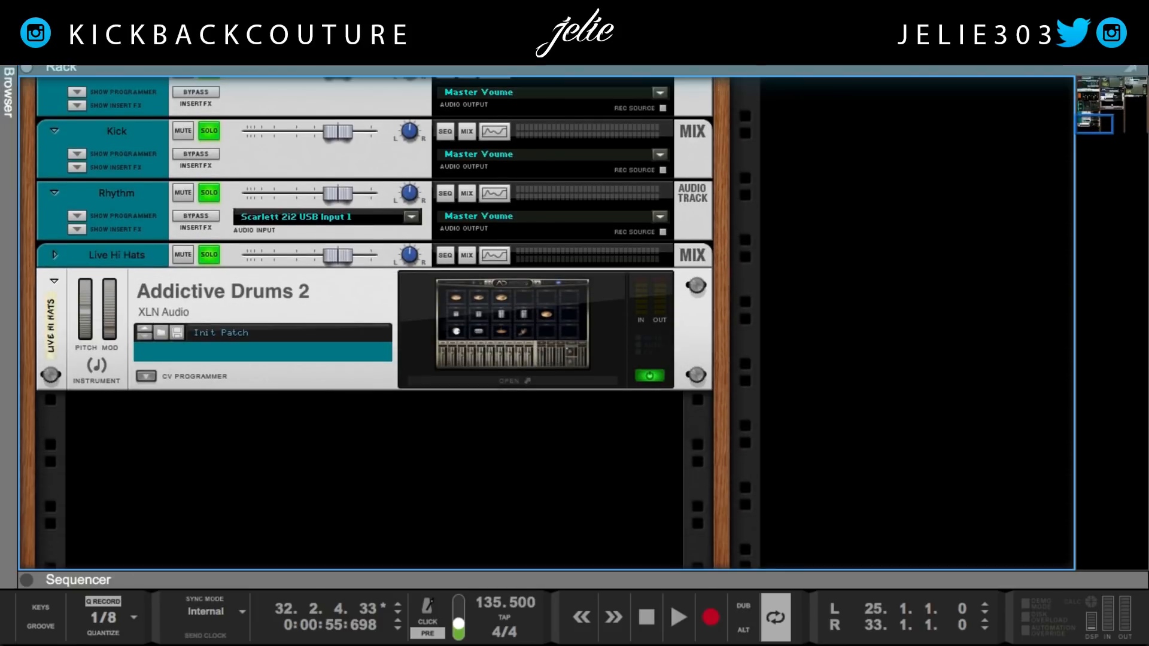
drag(103, 222, 120, 416)
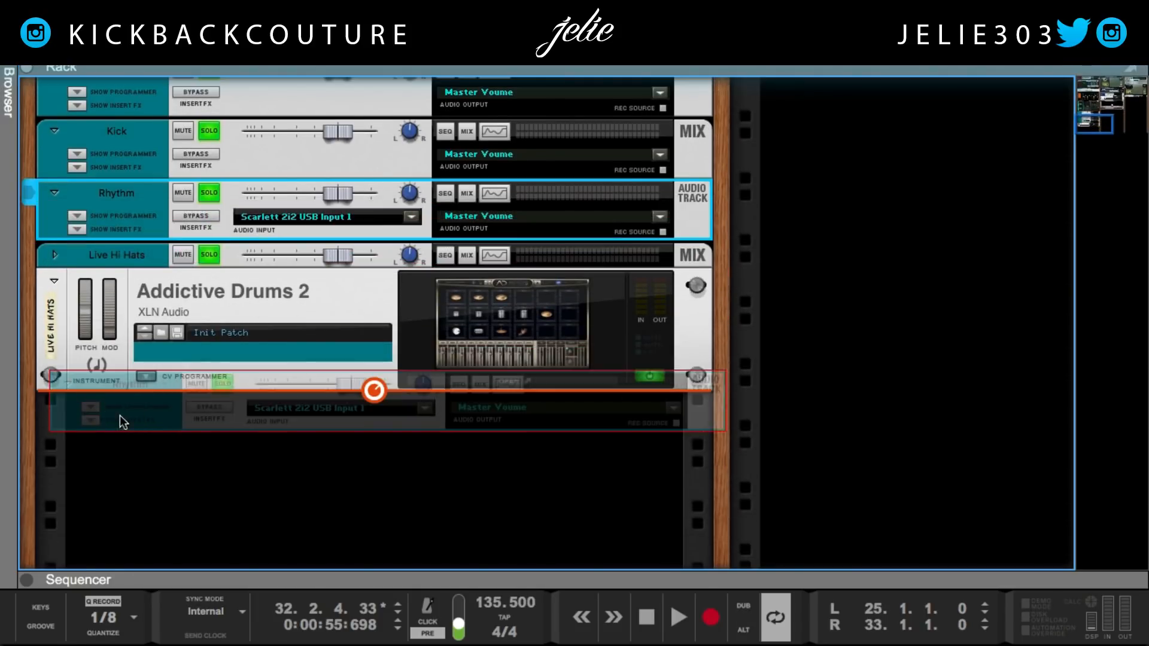
click(76, 380)
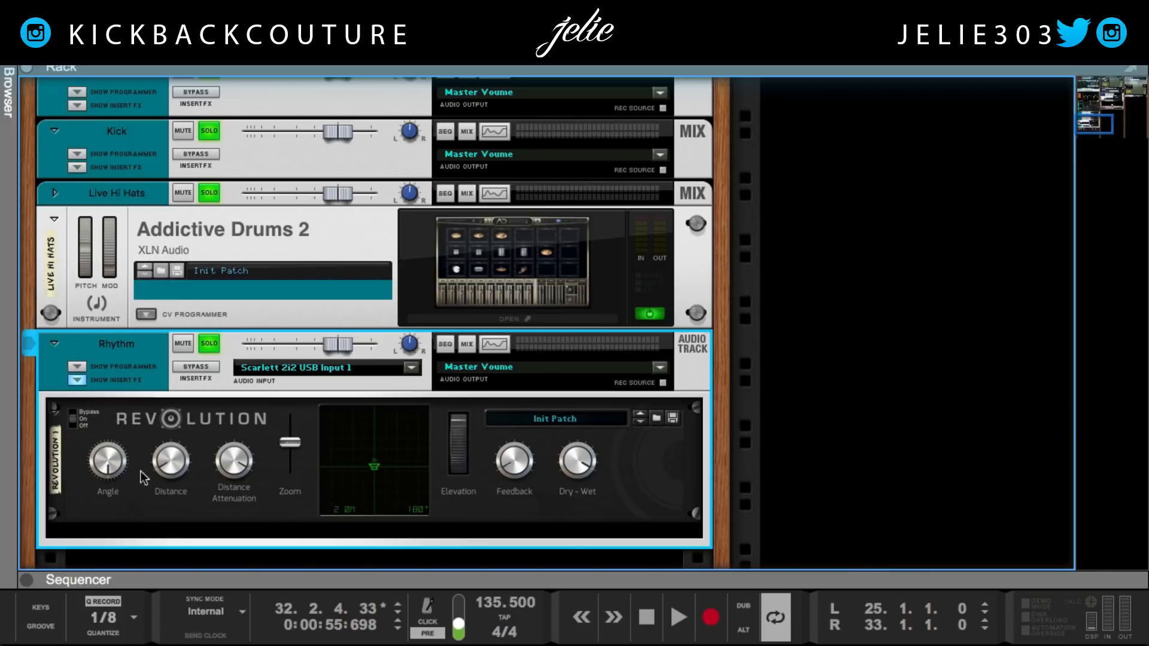
click(236, 412)
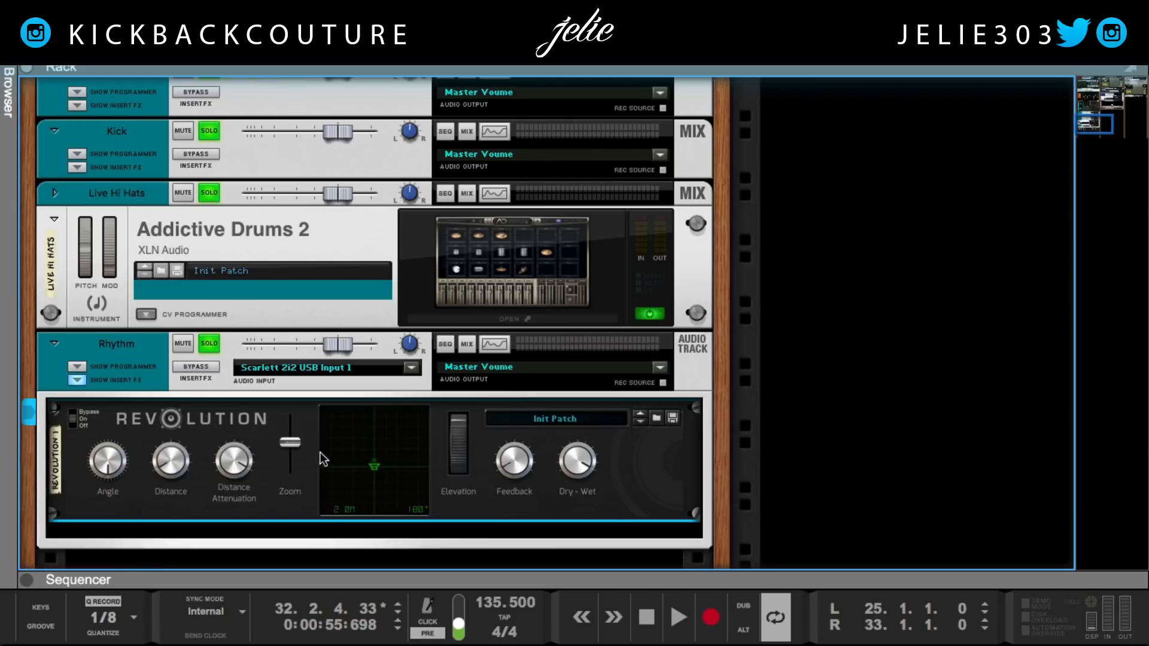
Step: Play the loop and try moving the Revolution source away from the centre, then reset its position
key(space)
mouse_move(374, 466)
mouse_down()
mouse_move(440, 424)
mouse_move(323, 424)
mouse_move(332, 491)
mouse_move(371, 501)
mouse_move(422, 490)
mouse_up()
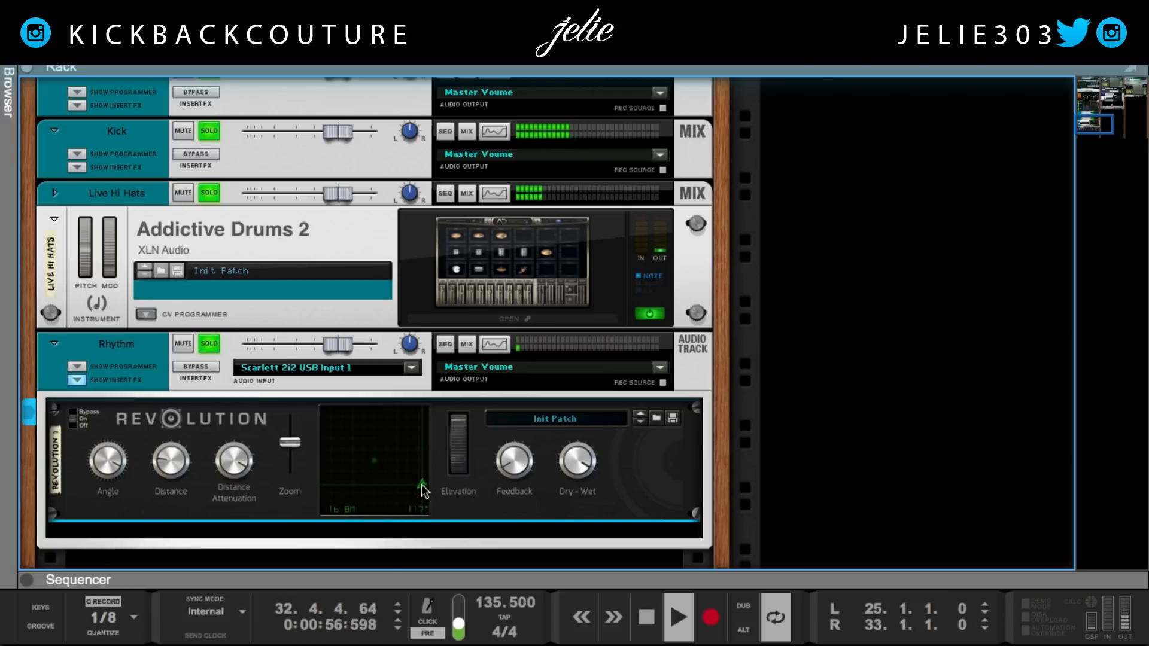
drag(421, 484, 374, 465)
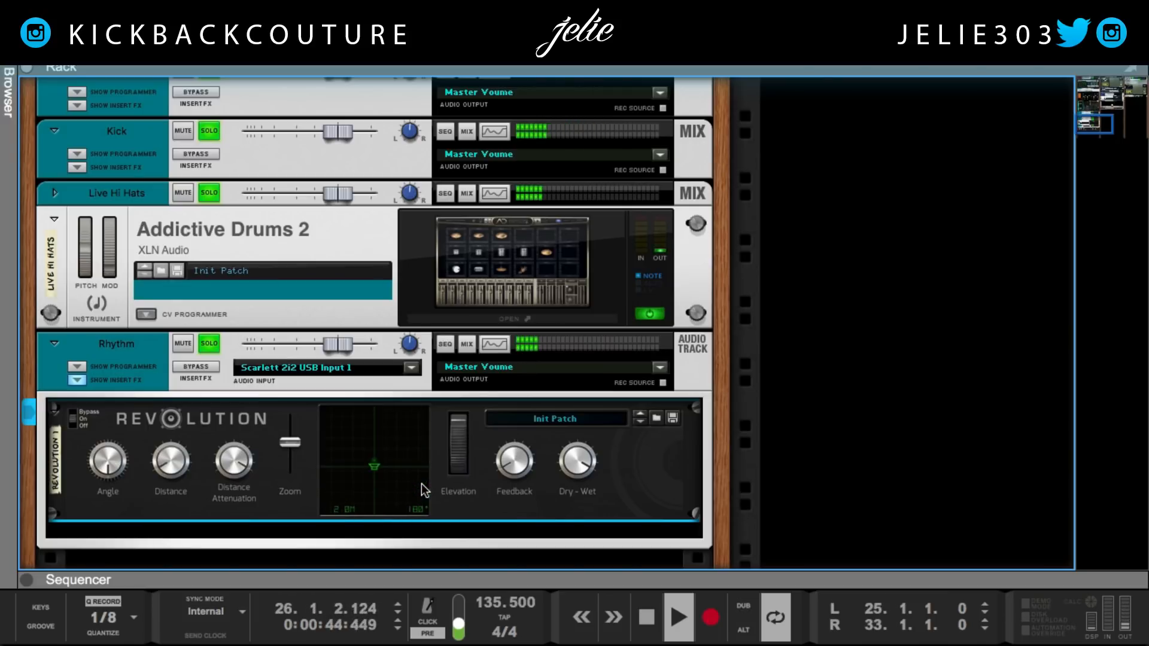
Step: Add the Cableguys PanCake2 effect below Revolution in the Rhythm track's insert effects
right_click(328, 534)
click(307, 519)
drag(308, 517, 295, 505)
click(281, 508)
click(289, 530)
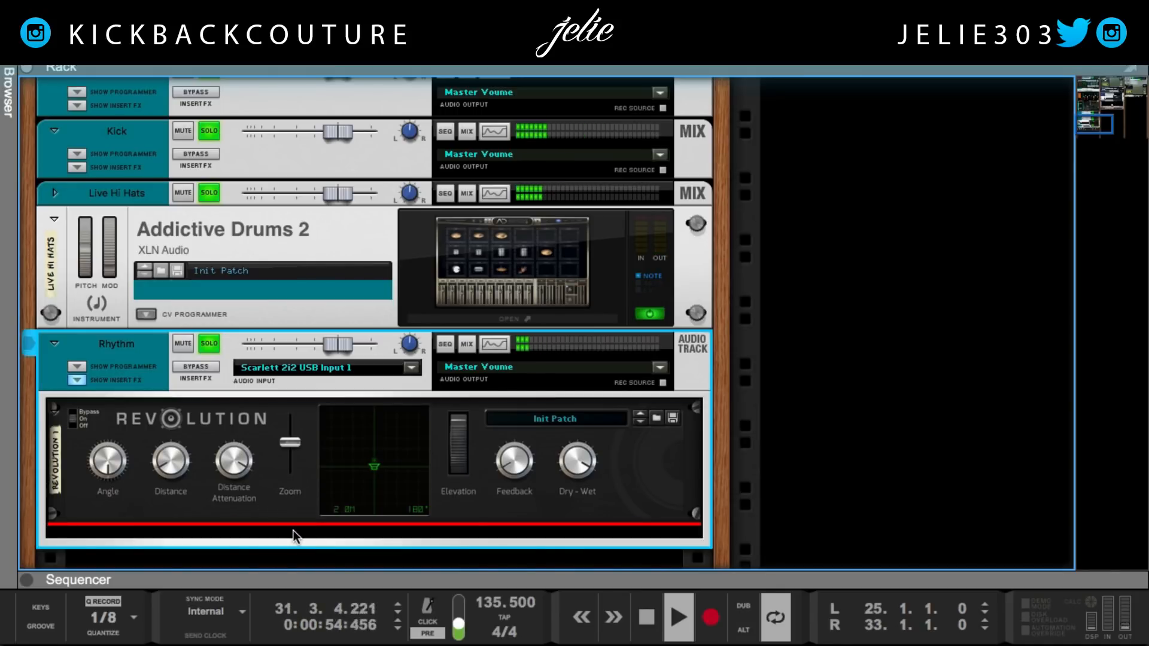
right_click(292, 532)
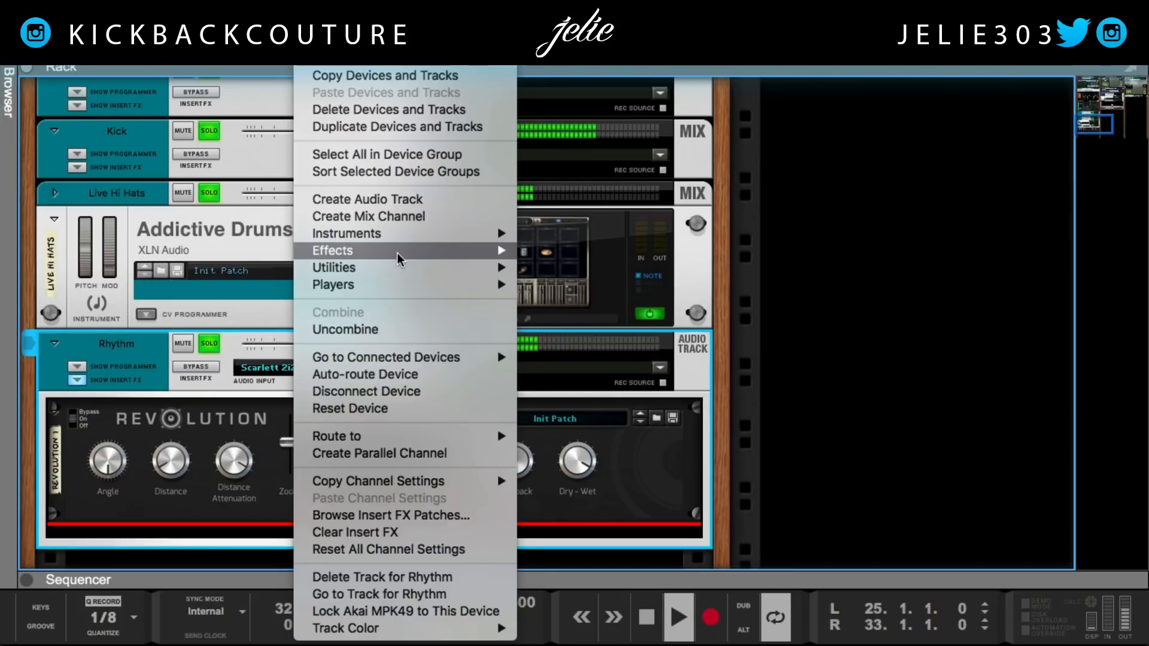
mouse_move(398, 259)
mouse_move(554, 296)
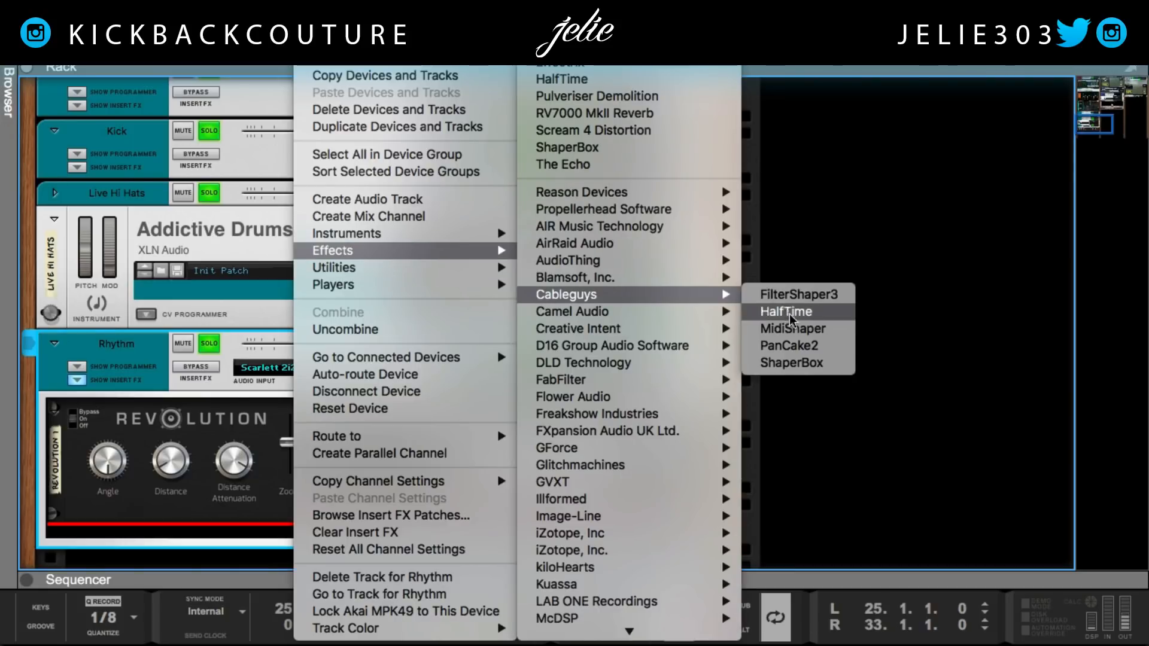
click(803, 347)
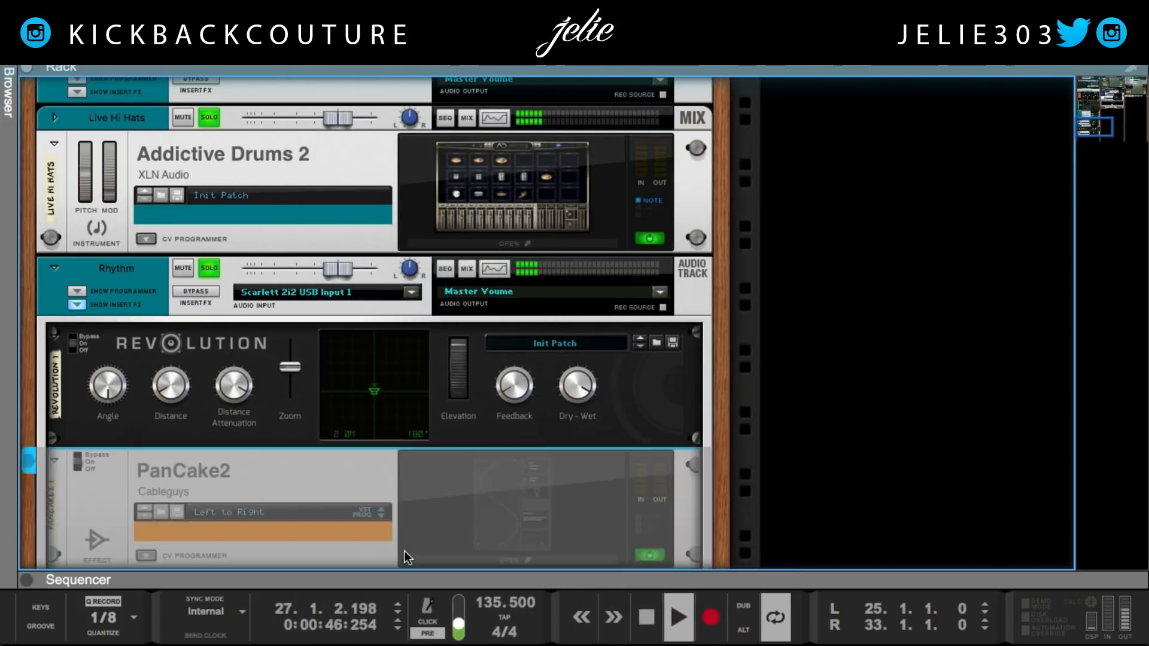
Step: Set the PanCake2 LFO length to 1 Bar (4/4) and close the plugin window
click(489, 536)
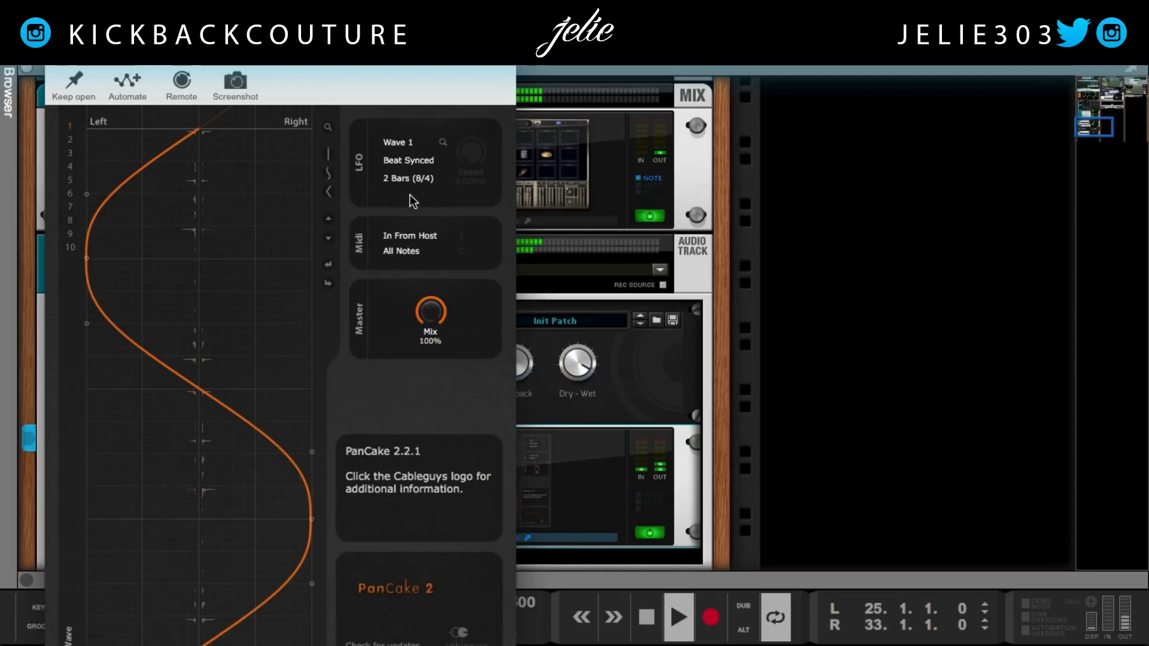
click(403, 179)
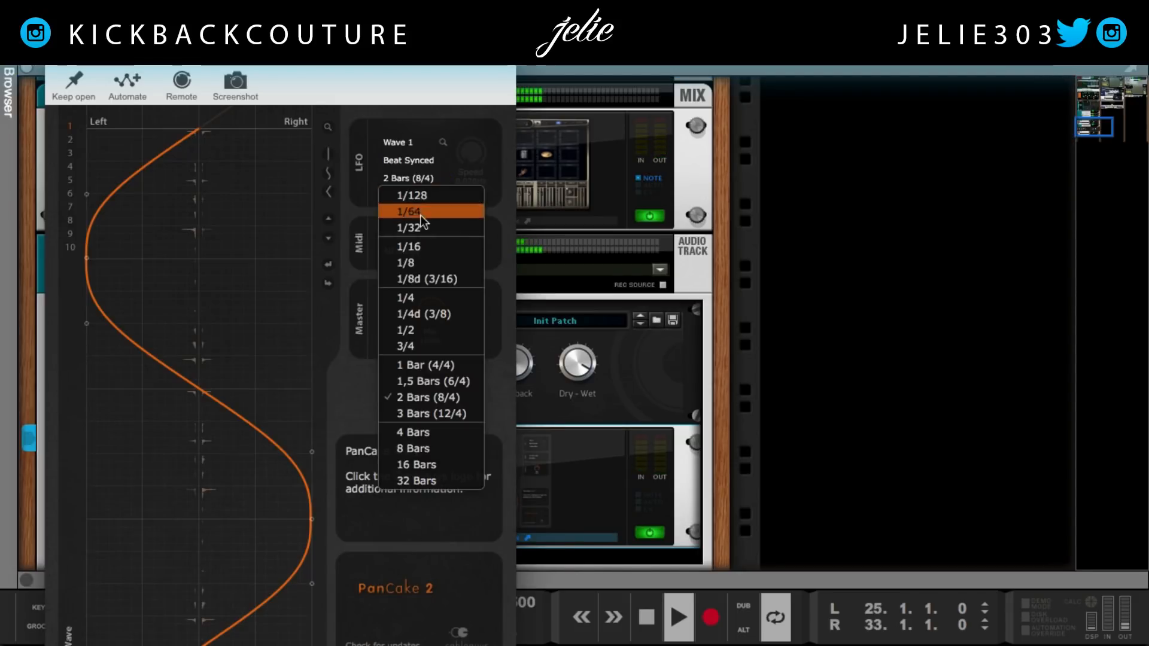
click(437, 369)
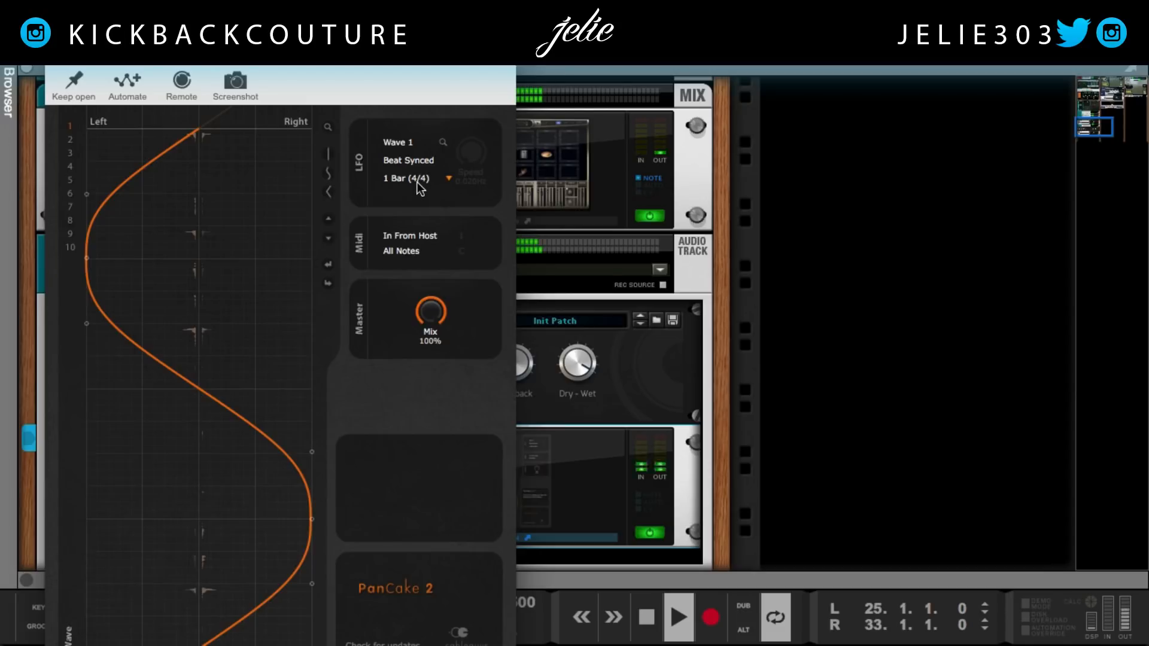
click(60, 66)
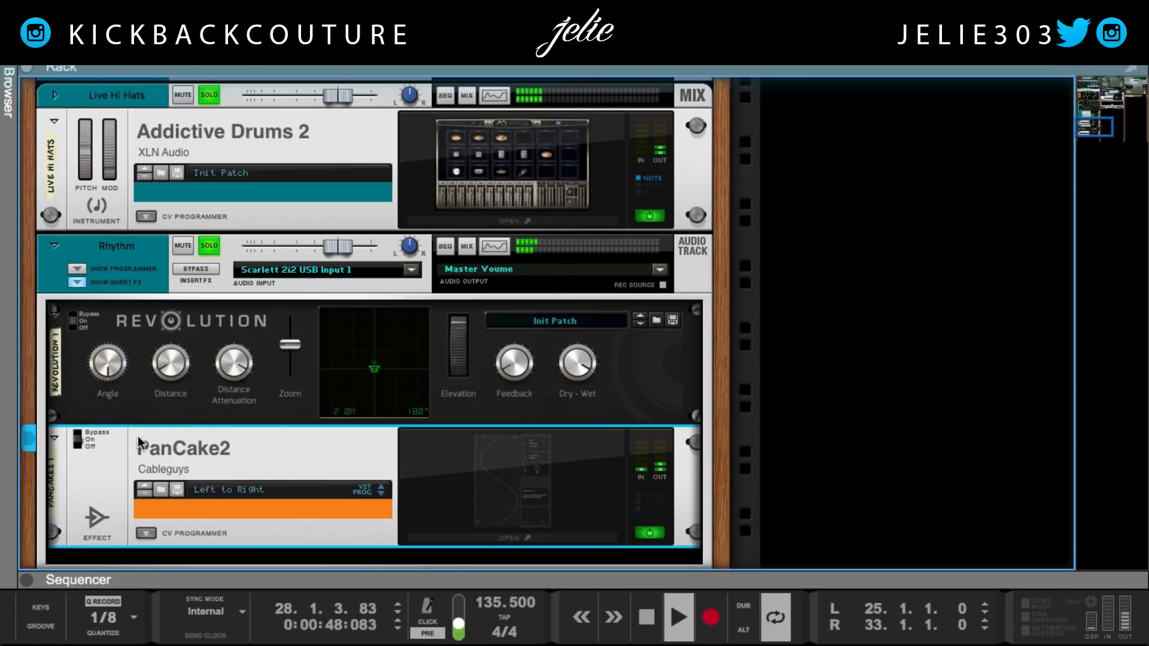
Step: Collapse the Rhythm track's insert effects and adjust the channel's input gain in the enlarged mixer
click(78, 282)
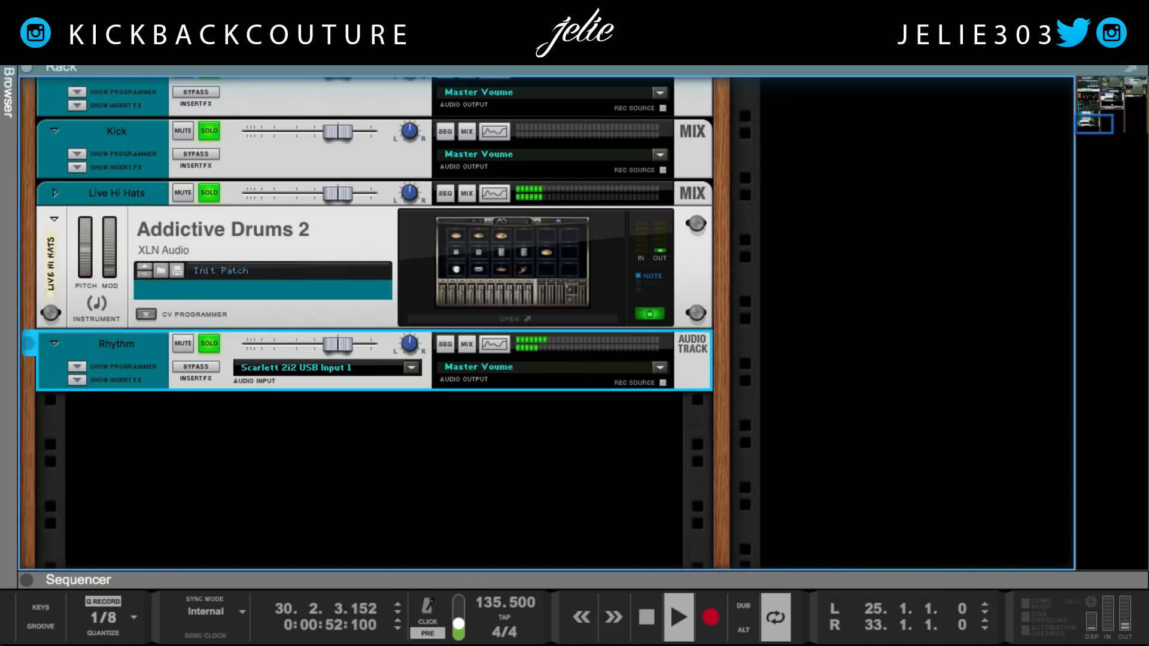
drag(722, 71, 626, 554)
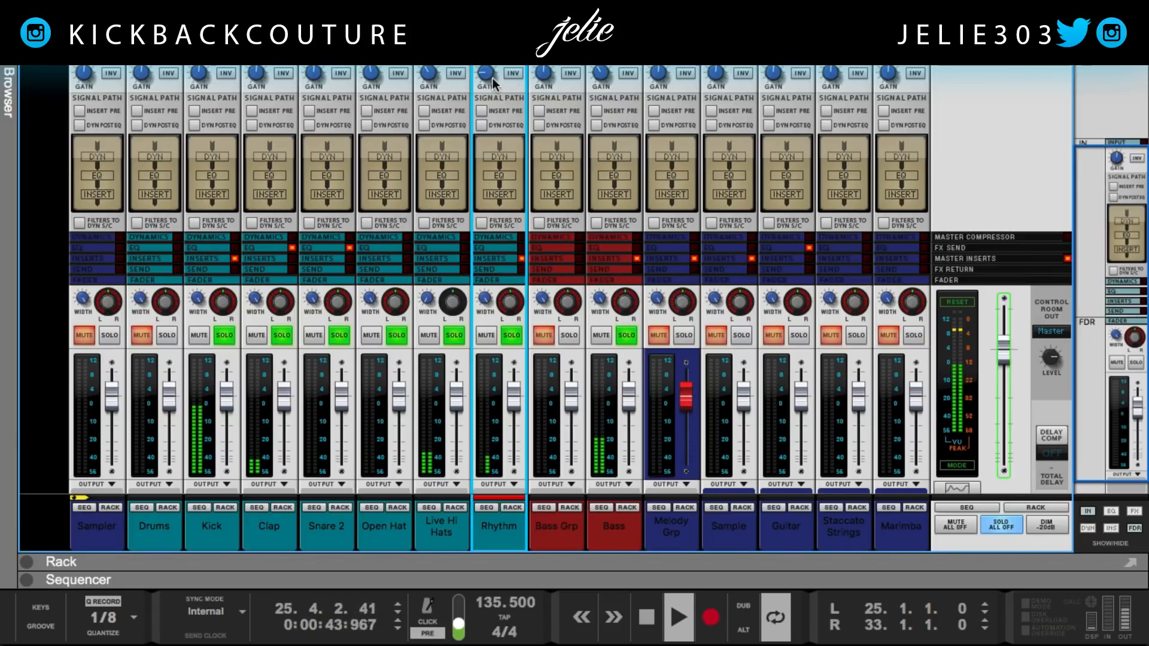
drag(493, 78, 488, 74)
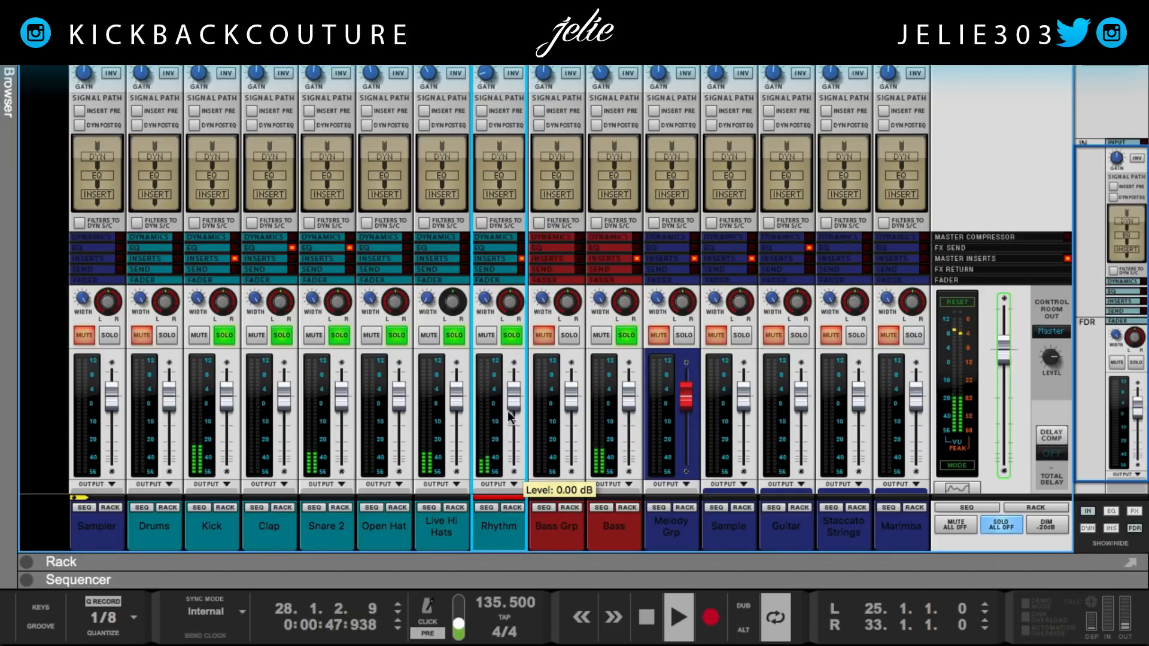
Step: Stop playback, add the Sample channel to the solo and play the loop again from bar 25
scroll(584, 486, down, 2)
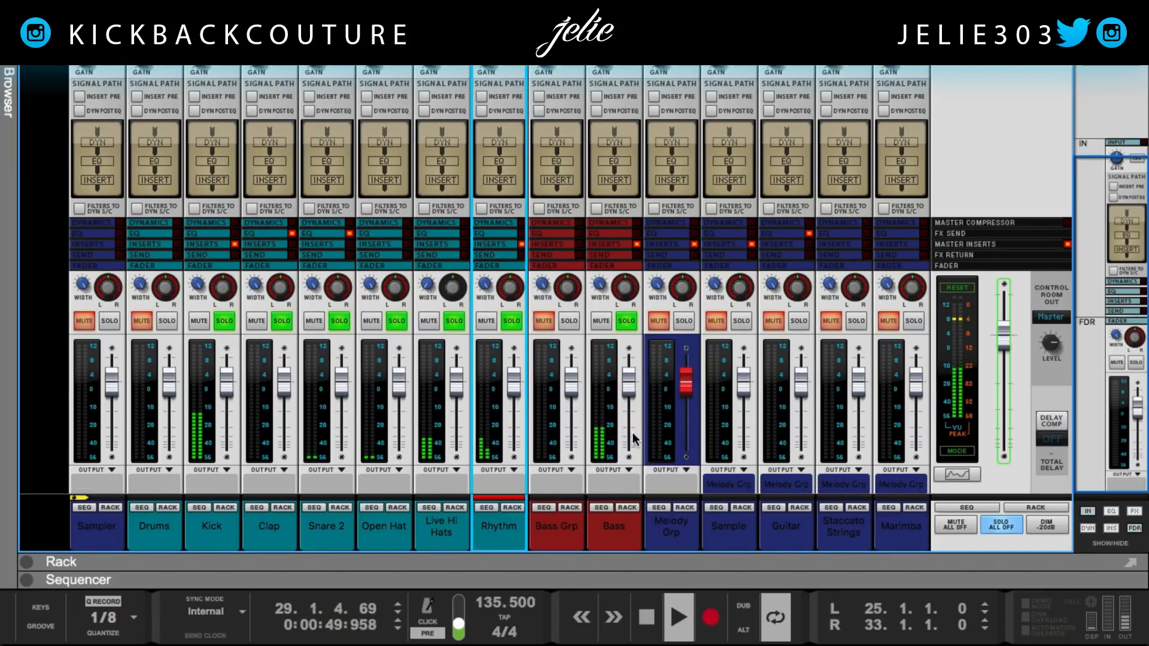
key(space)
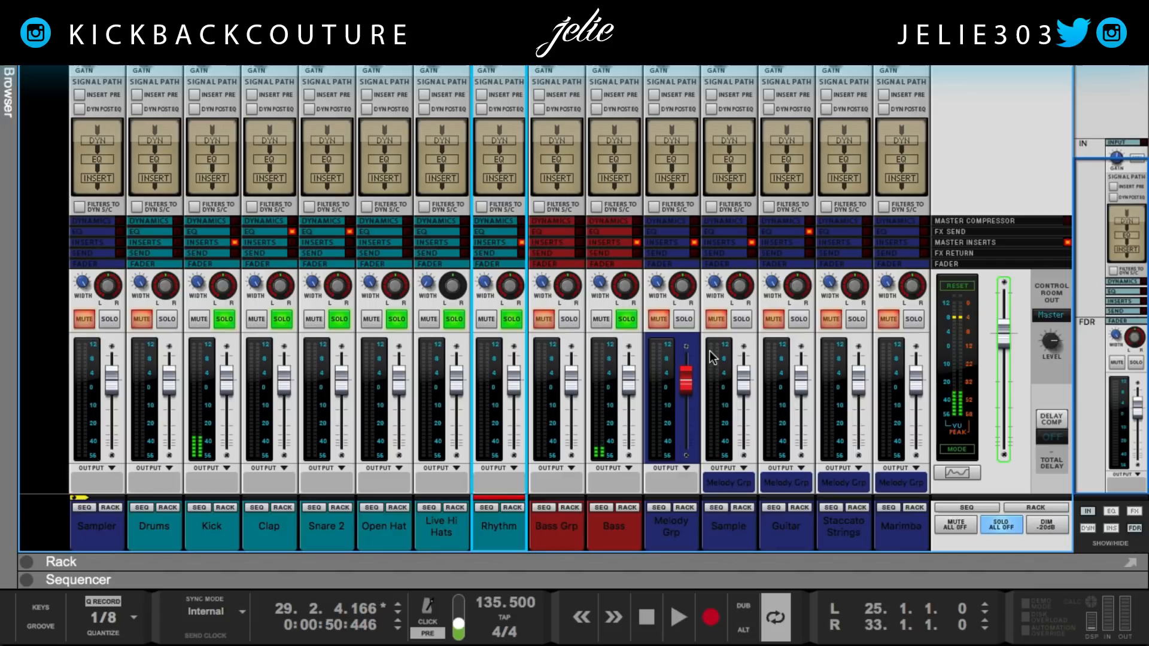
click(742, 320)
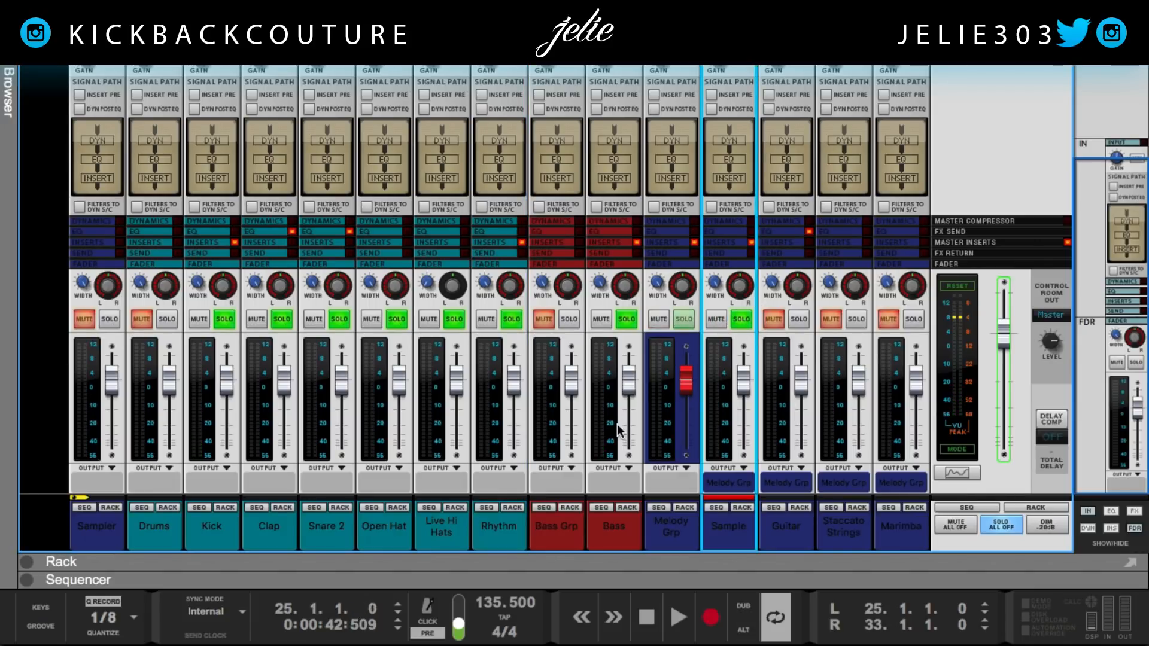
key(space)
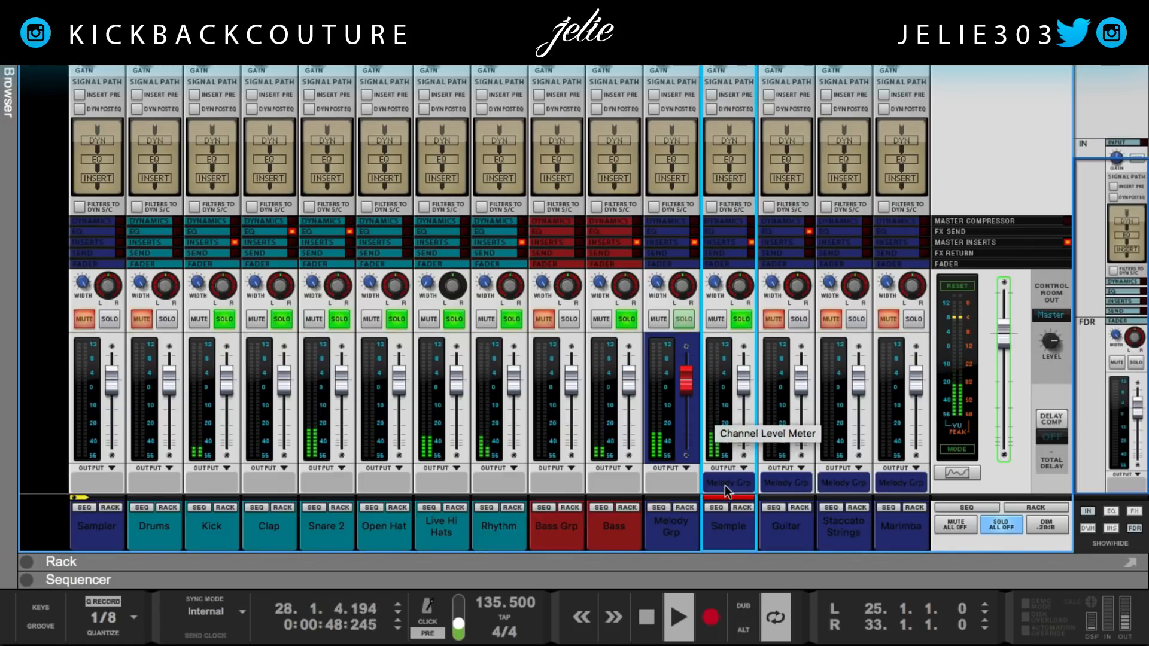
Step: Open the rack at the Sample track and show its insert effects
click(731, 560)
drag(731, 249, 332, 565)
scroll(771, 369, up, 8)
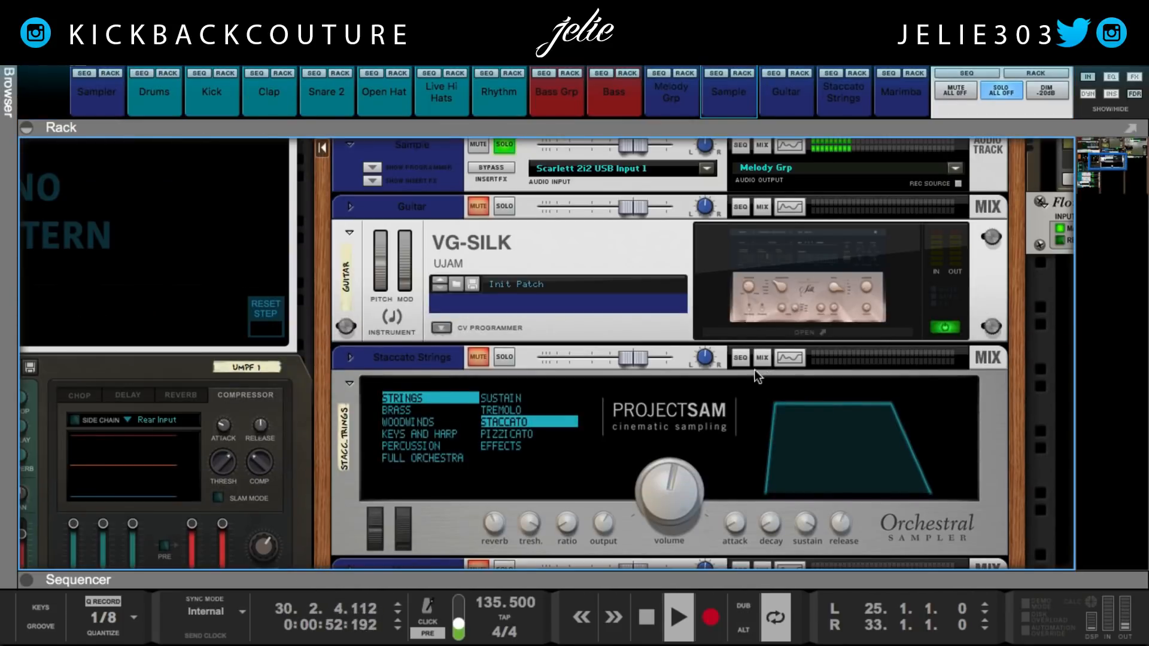
scroll(763, 368, up, 3)
click(377, 299)
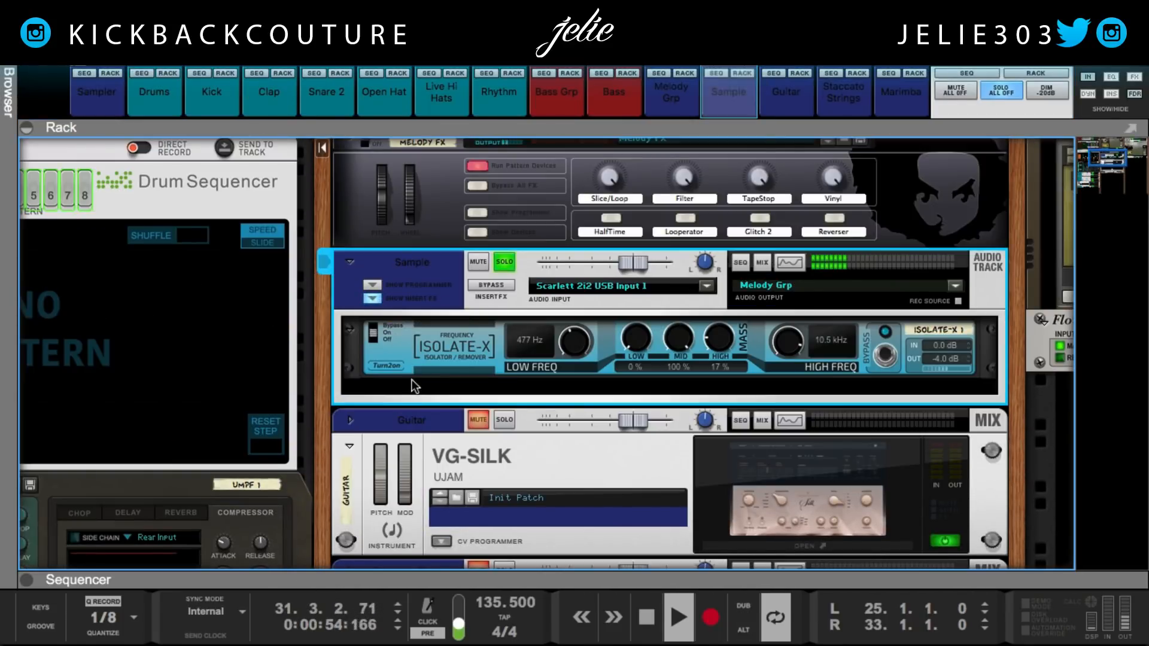
Step: Set the Sample track's ISOLATE-X high frequency to 8.49 kHz and high mass to 19% with the loop playing
drag(313, 364, 262, 386)
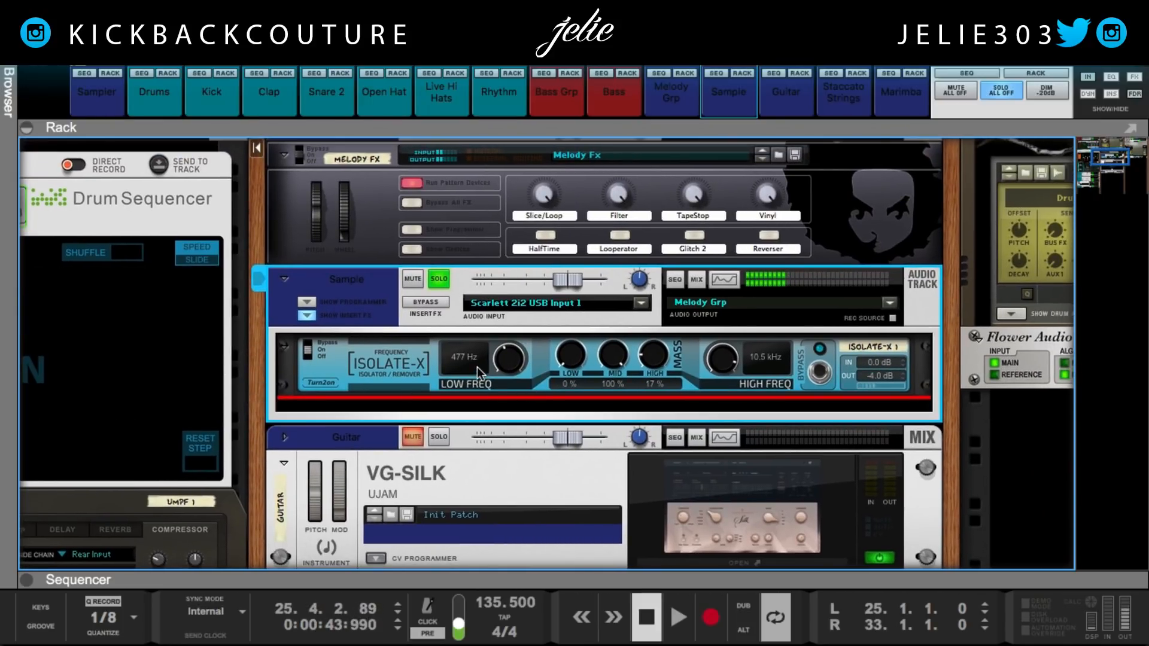
click(507, 361)
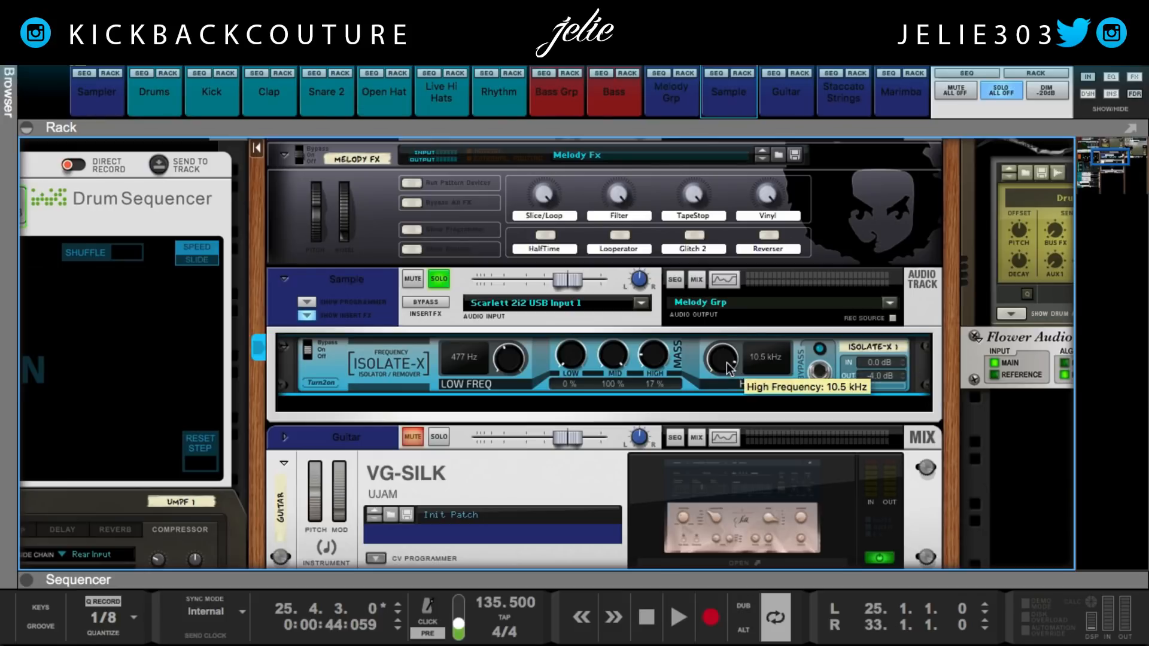
key(space)
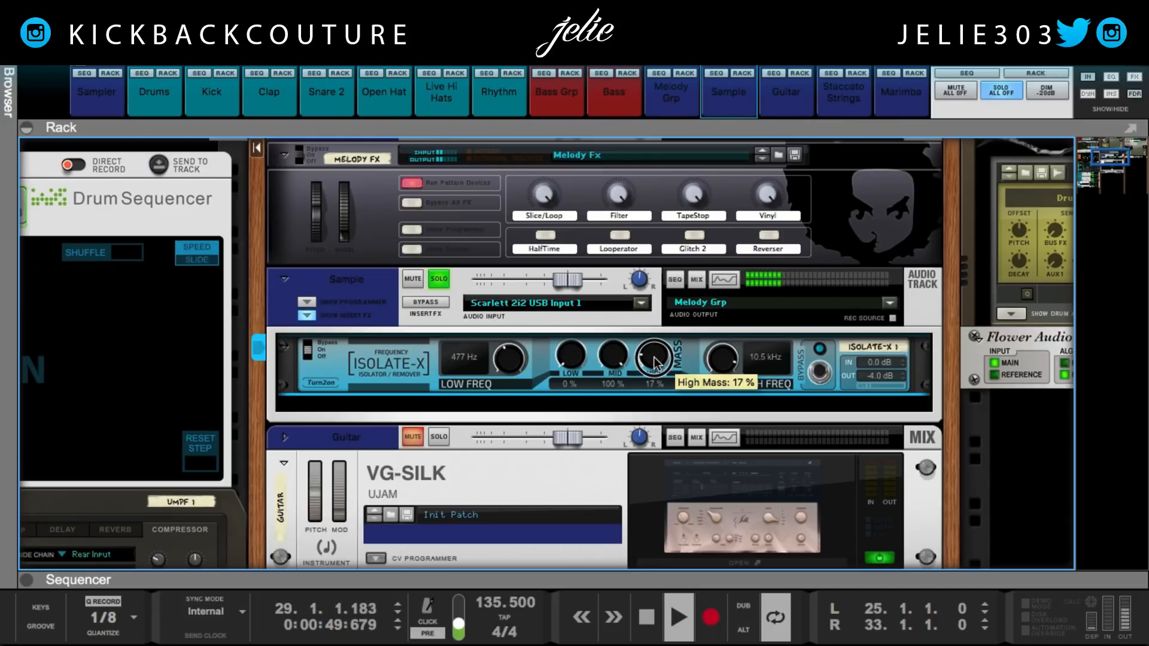
drag(654, 358, 663, 397)
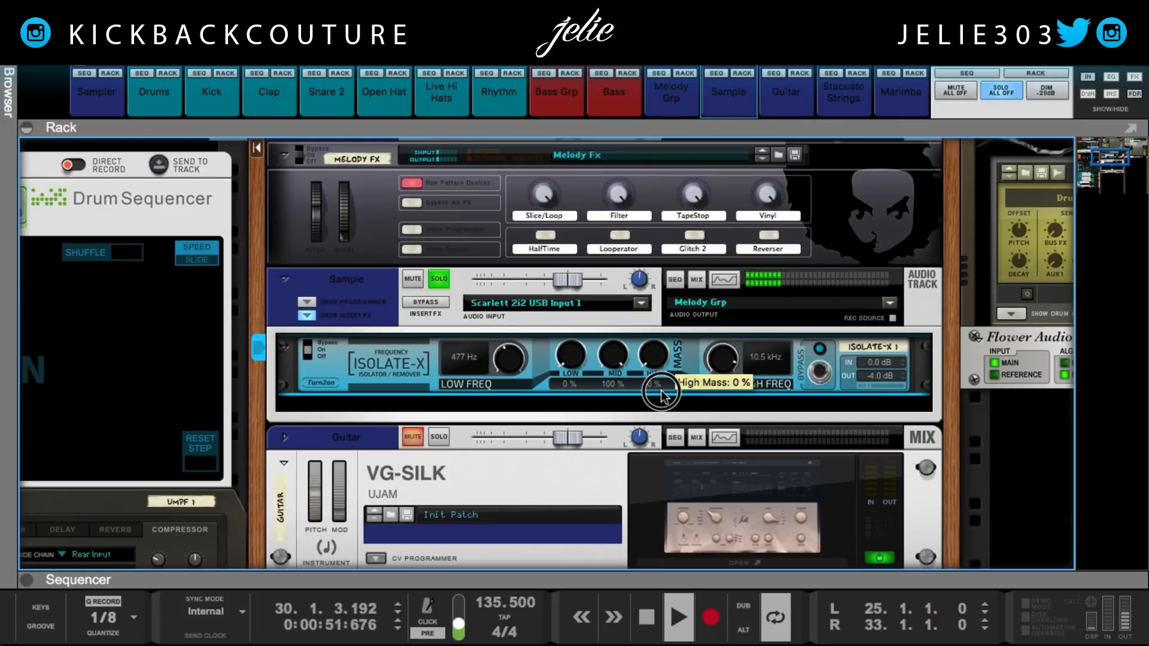
drag(714, 363, 719, 368)
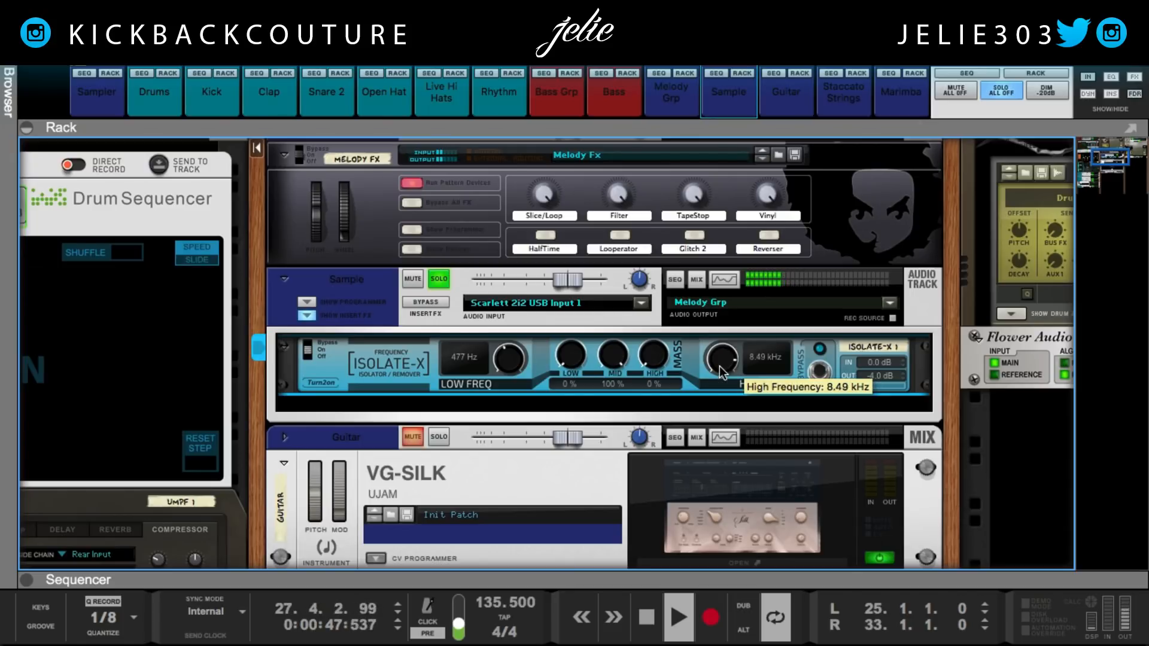
drag(645, 363, 643, 360)
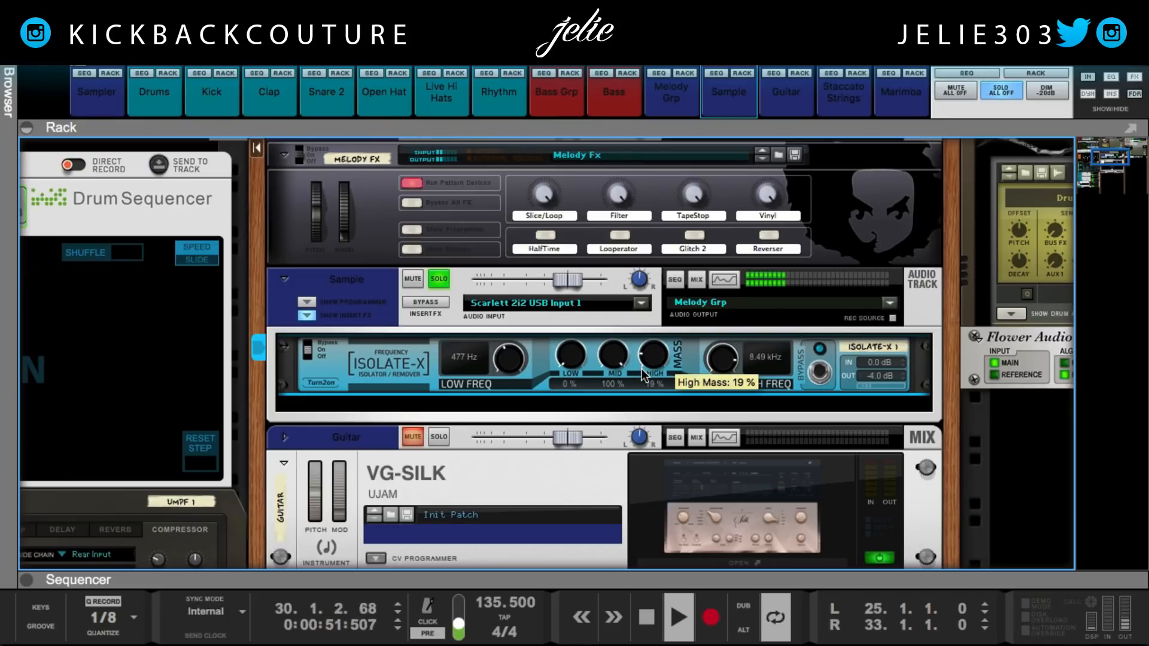
Step: Stop playback and move the Staccato Strings channel ahead of Guitar in the mixer
key(F5)
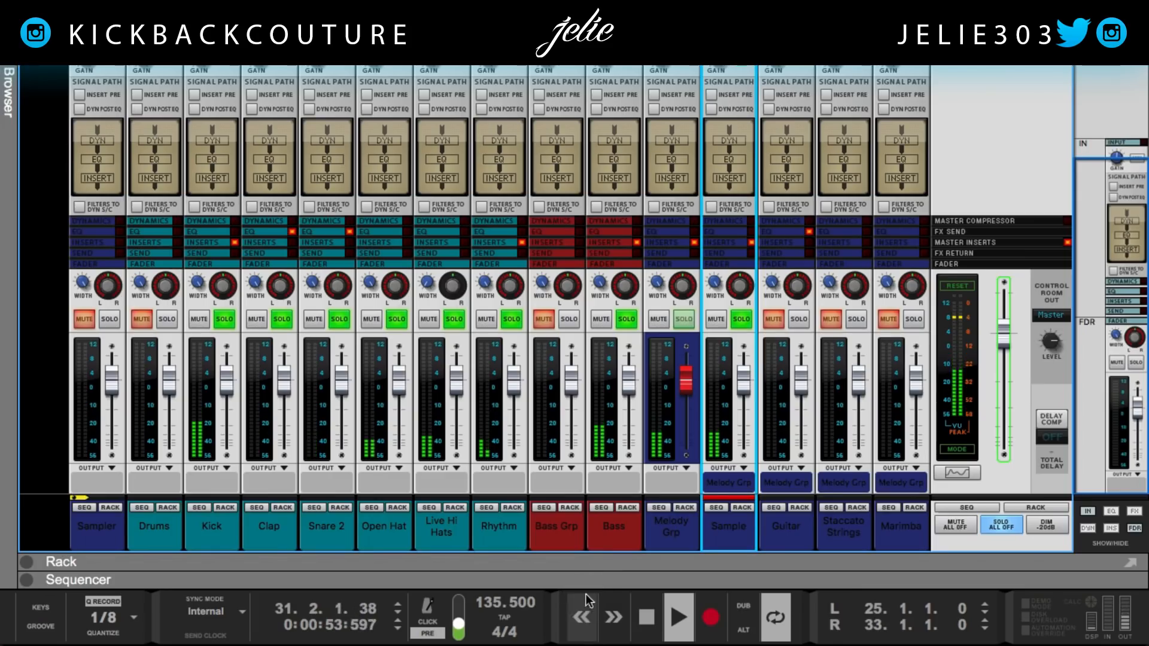
key(space)
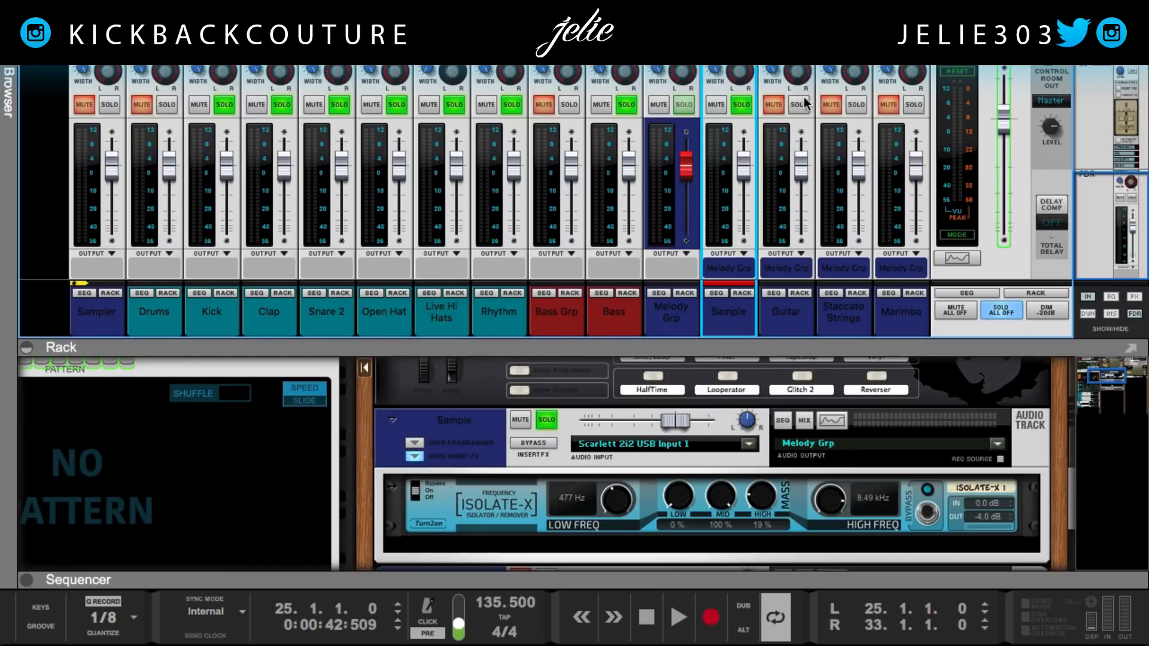
drag(836, 318, 760, 329)
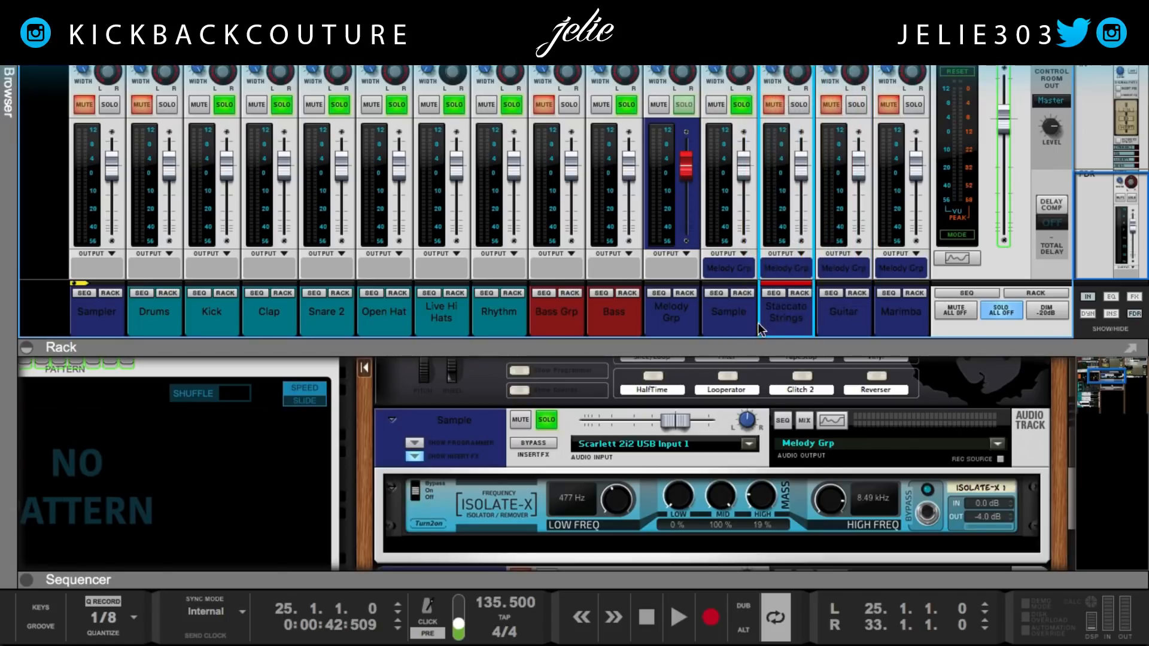
Step: Expand the sequencer and place the playhead at bar 33, where the first Hook starts
drag(798, 583, 767, 210)
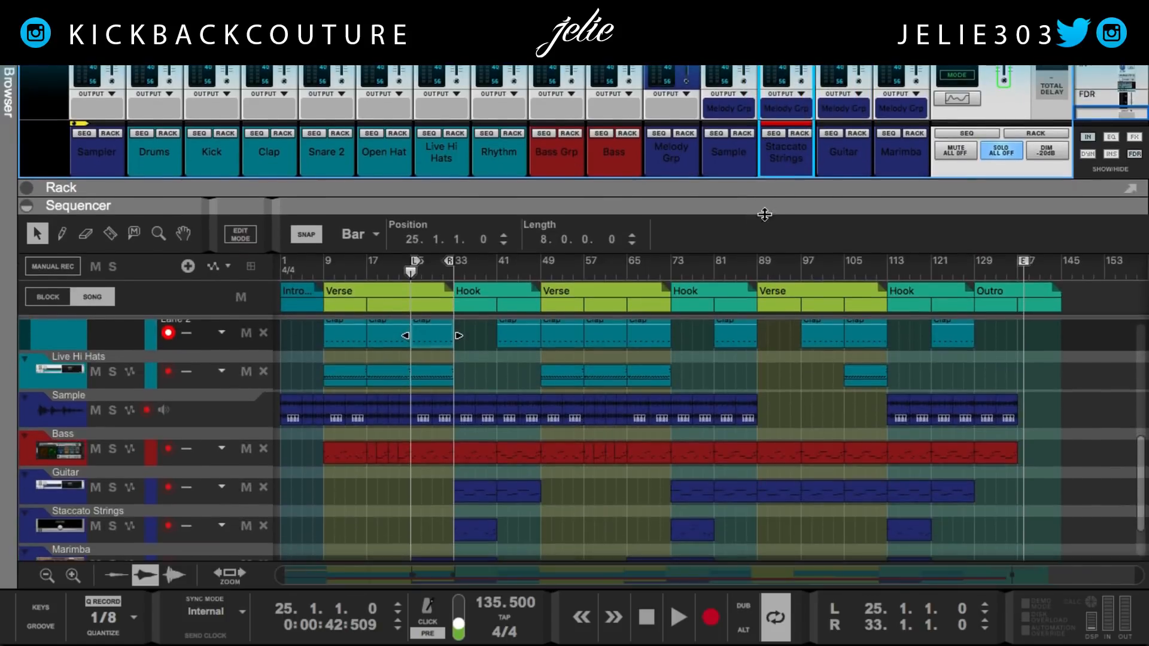
scroll(362, 504, down, 1)
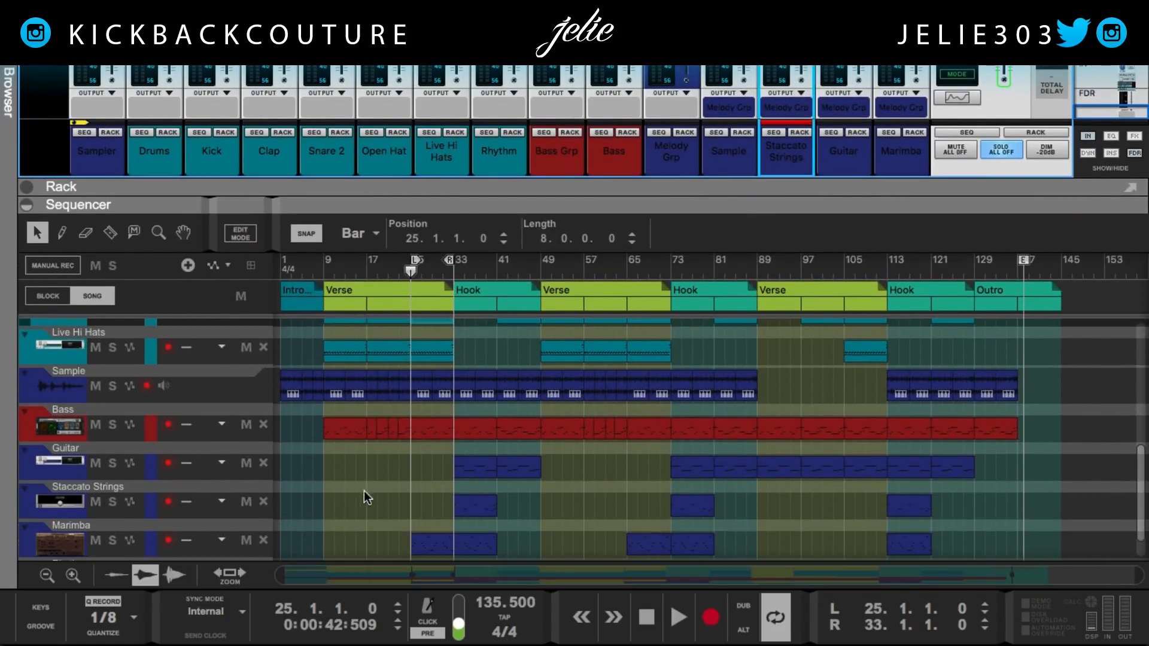
click(456, 274)
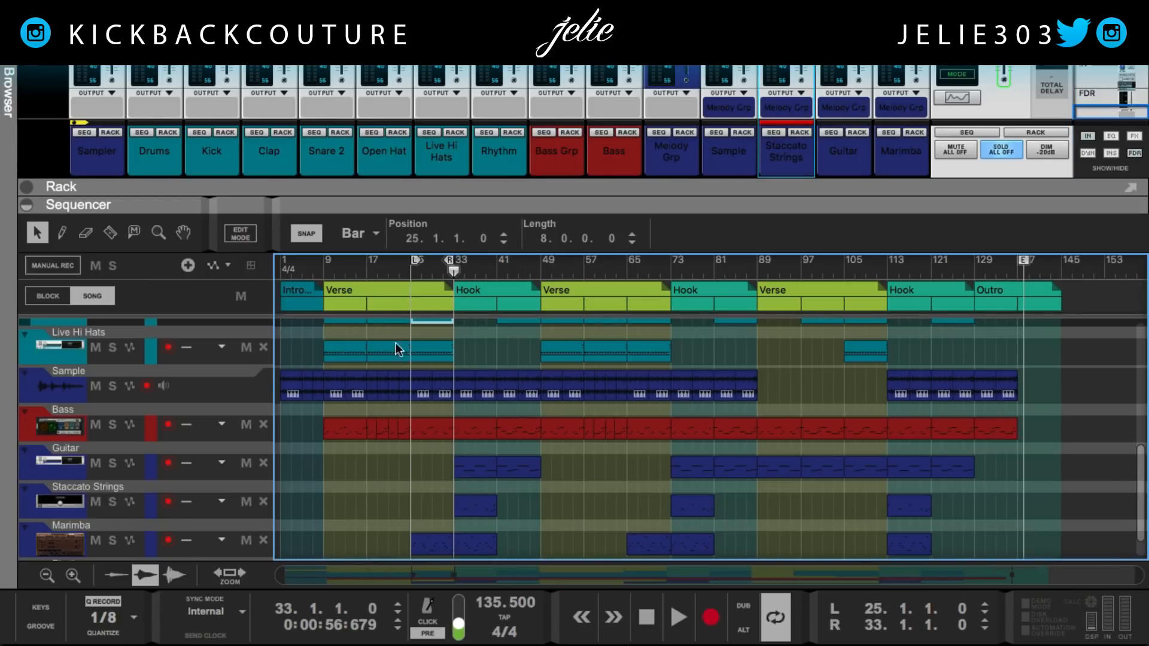
Step: Play the first Hook from bar 33, enlarge the mixer and solo the Staccato Strings channel
key(space)
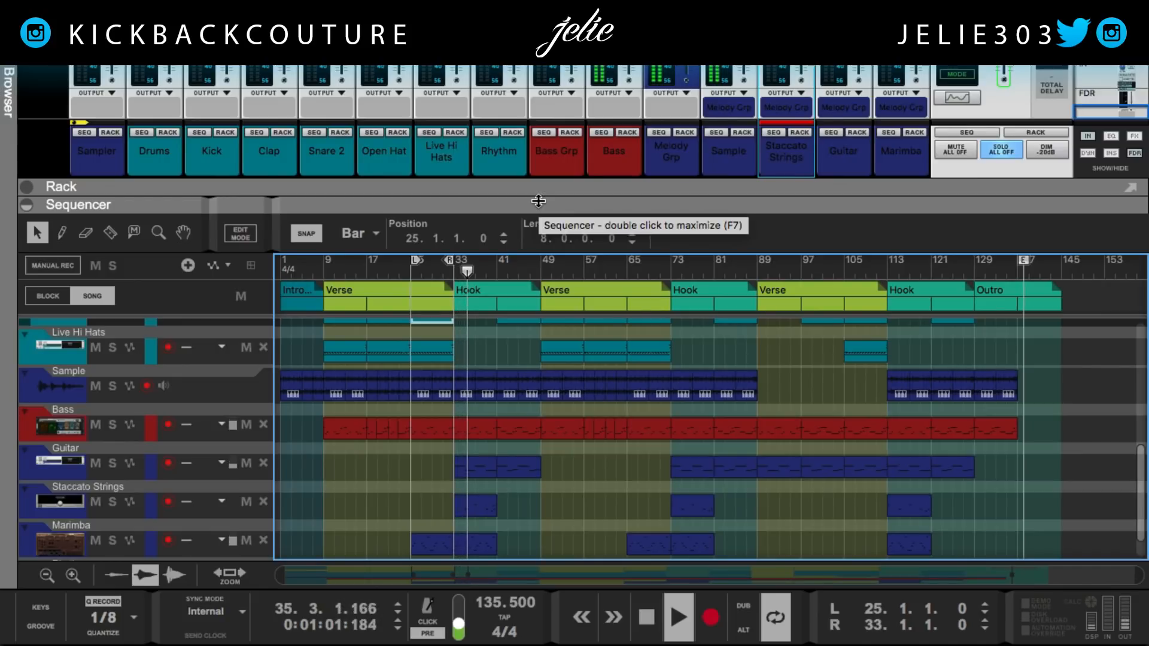
drag(570, 199, 548, 388)
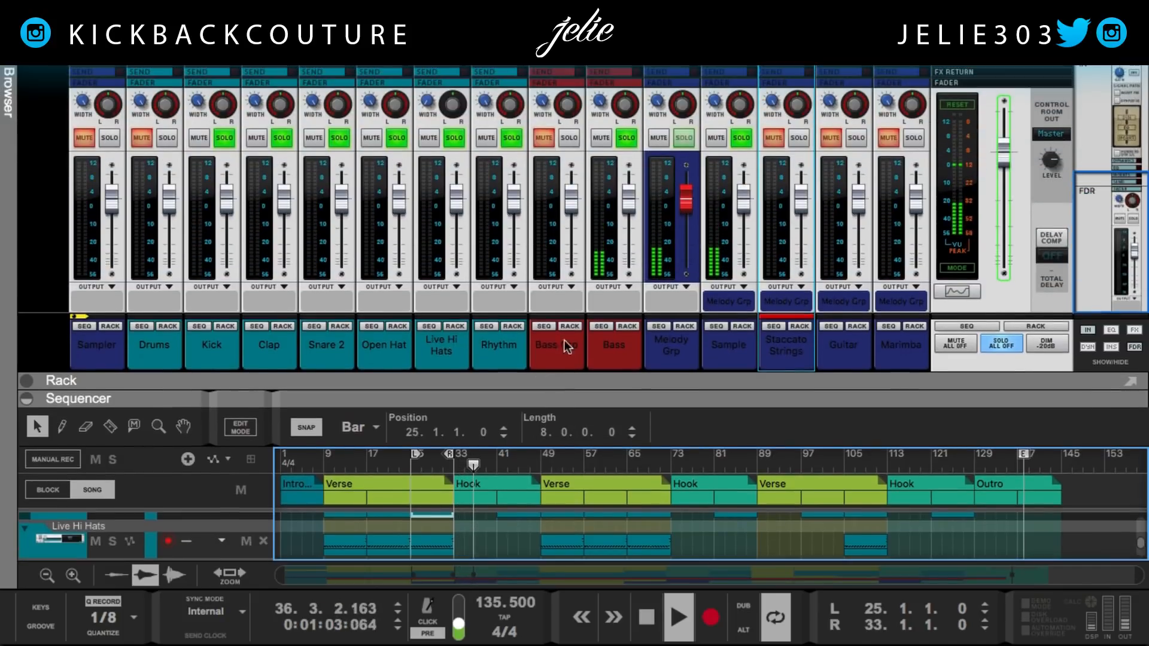
click(798, 138)
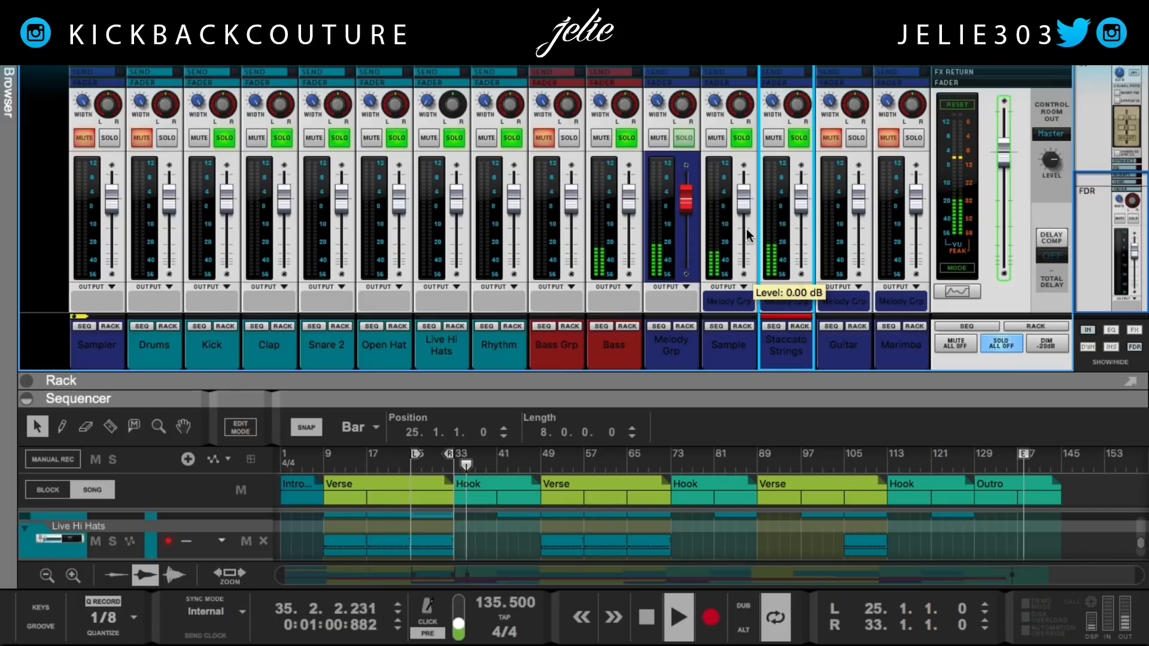
Step: Give the mixer the full window height and lower the Staccato Strings input gain during playback
scroll(750, 200, up, 1)
drag(746, 383, 769, 564)
scroll(783, 130, up, 3)
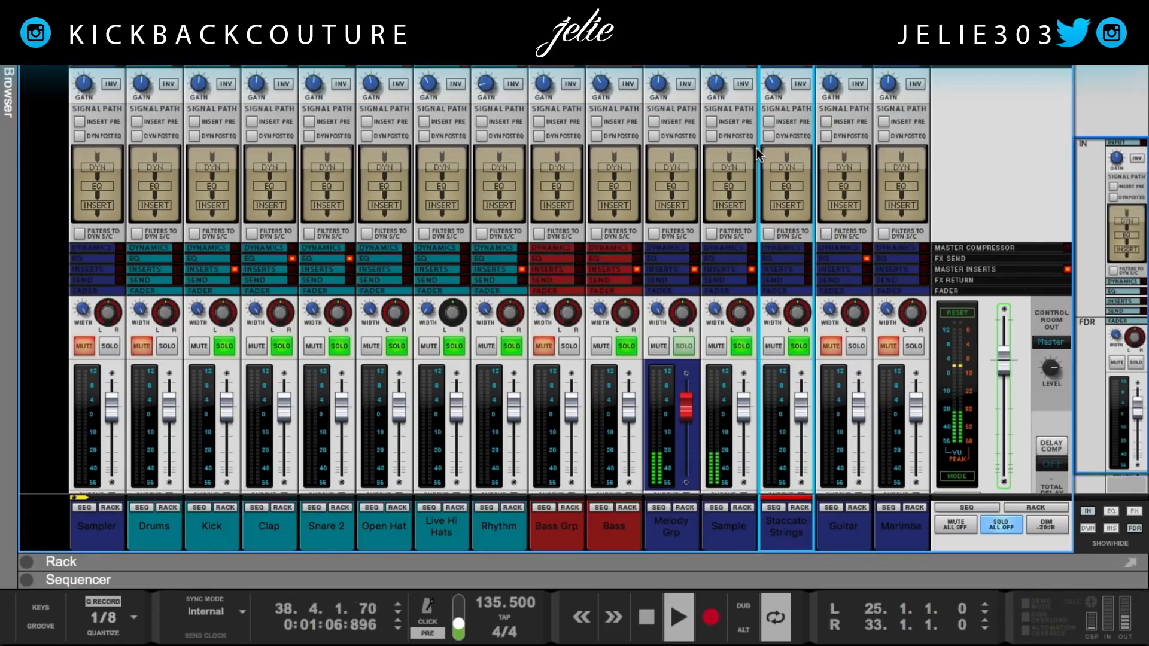
drag(774, 90, 772, 100)
drag(772, 93, 740, 125)
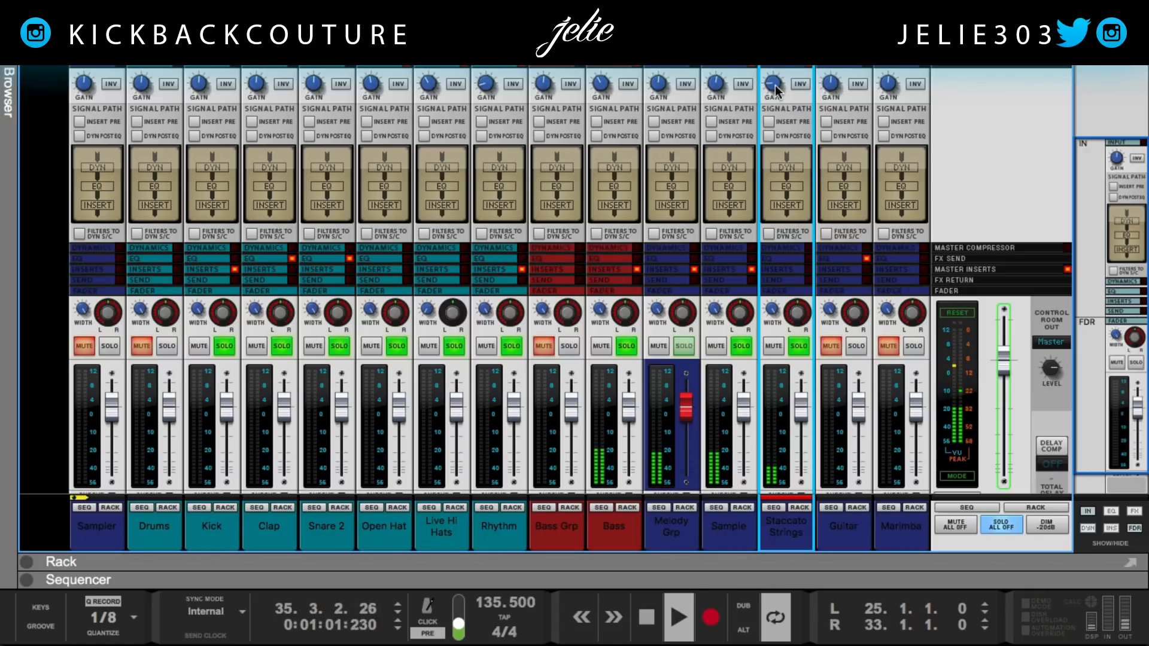
mouse_move(775, 86)
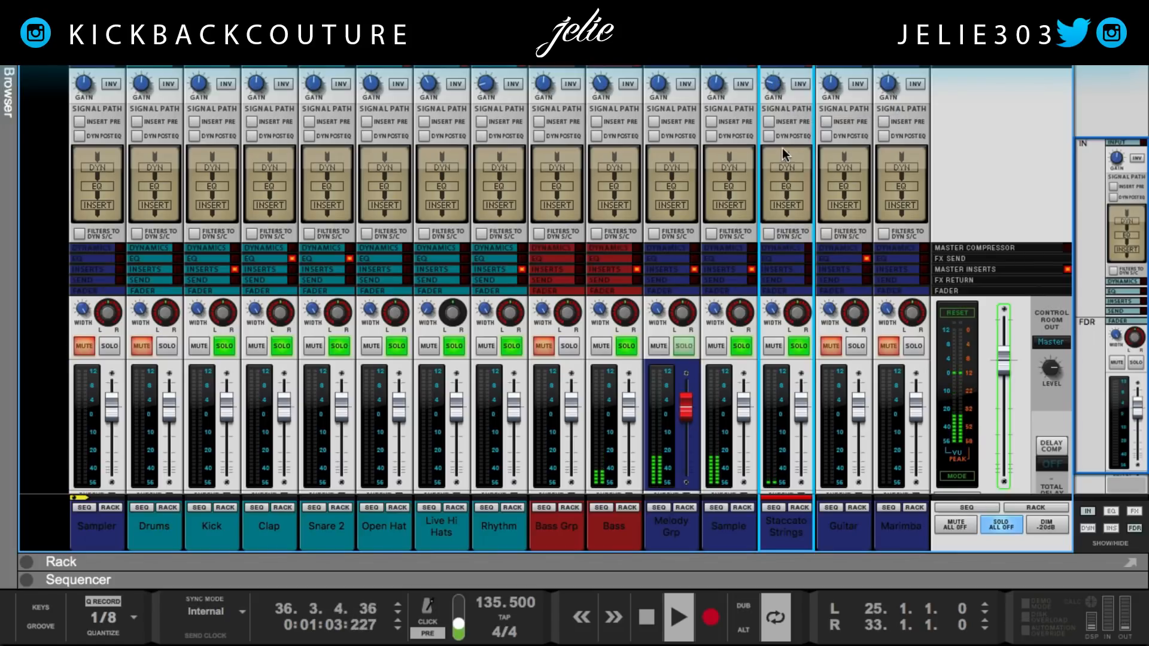
Step: Enable the high-pass filter for Staccato Strings in the Spectrum EQ and set its frequency to 312.8 Hz
key(space)
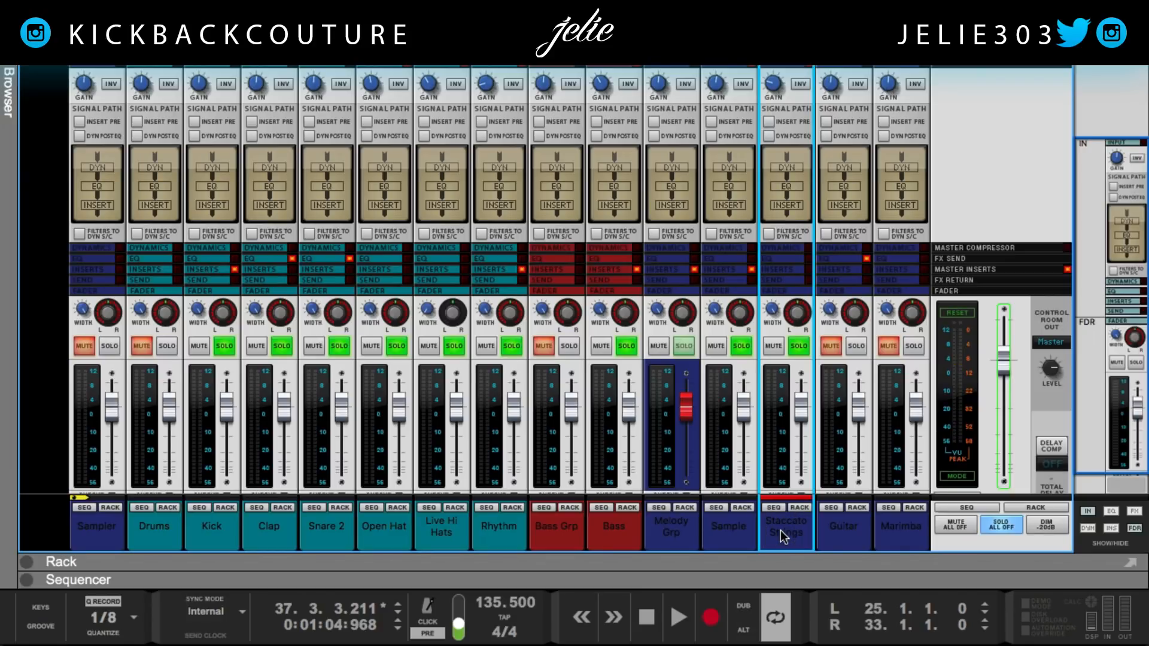
key(F2)
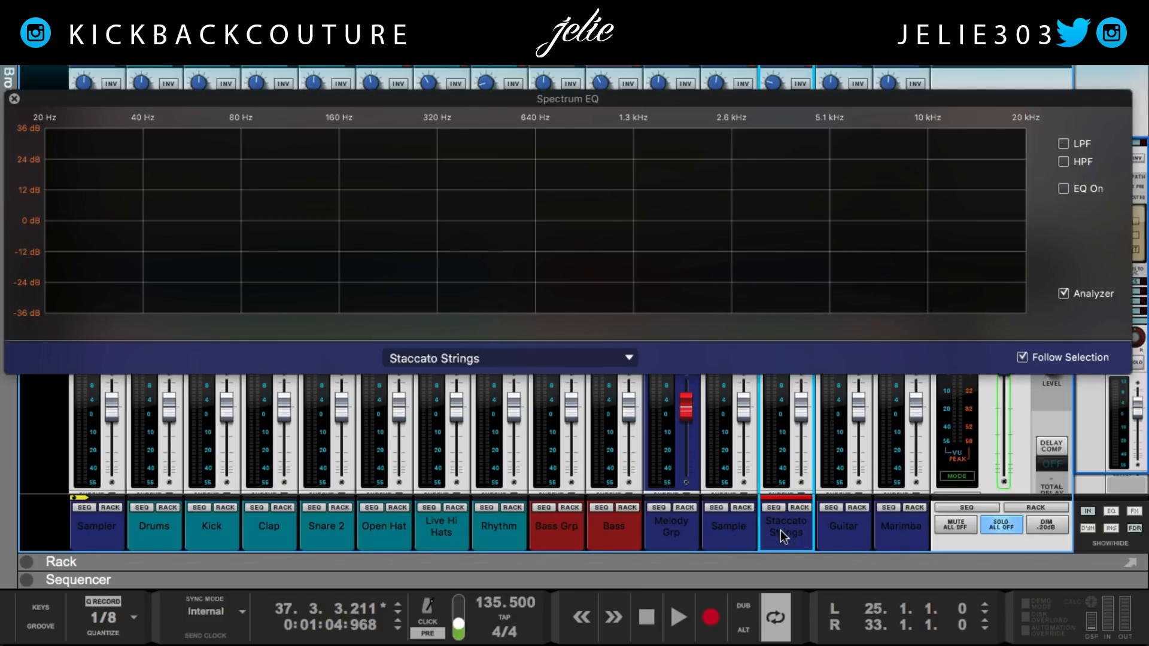
click(1063, 162)
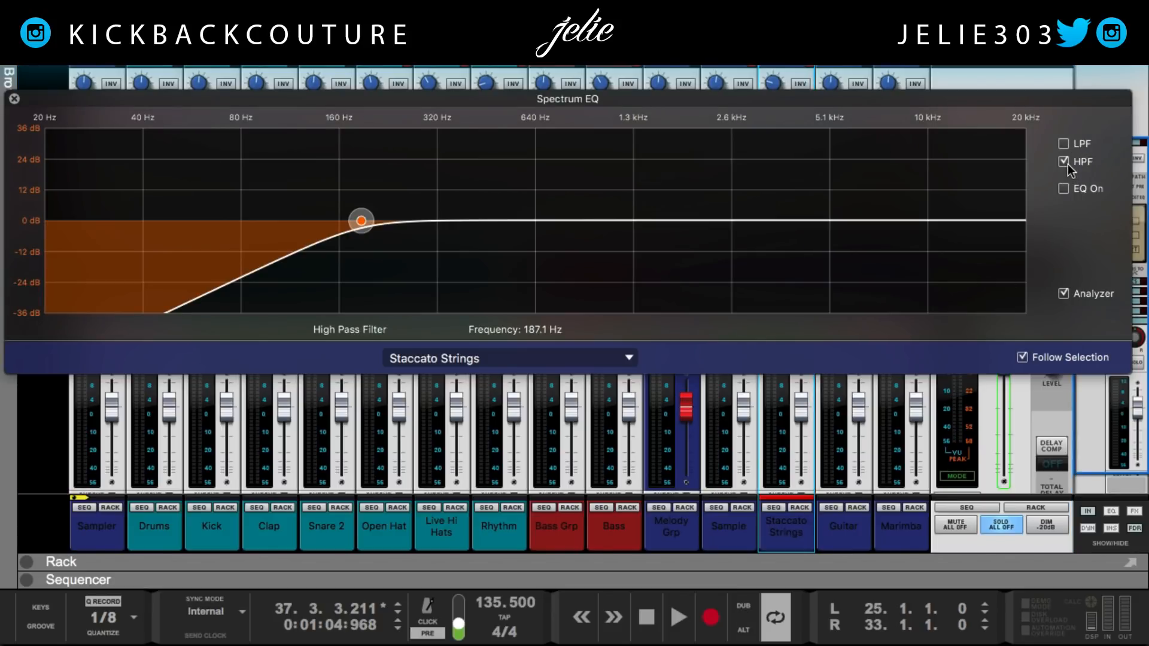
click(1064, 162)
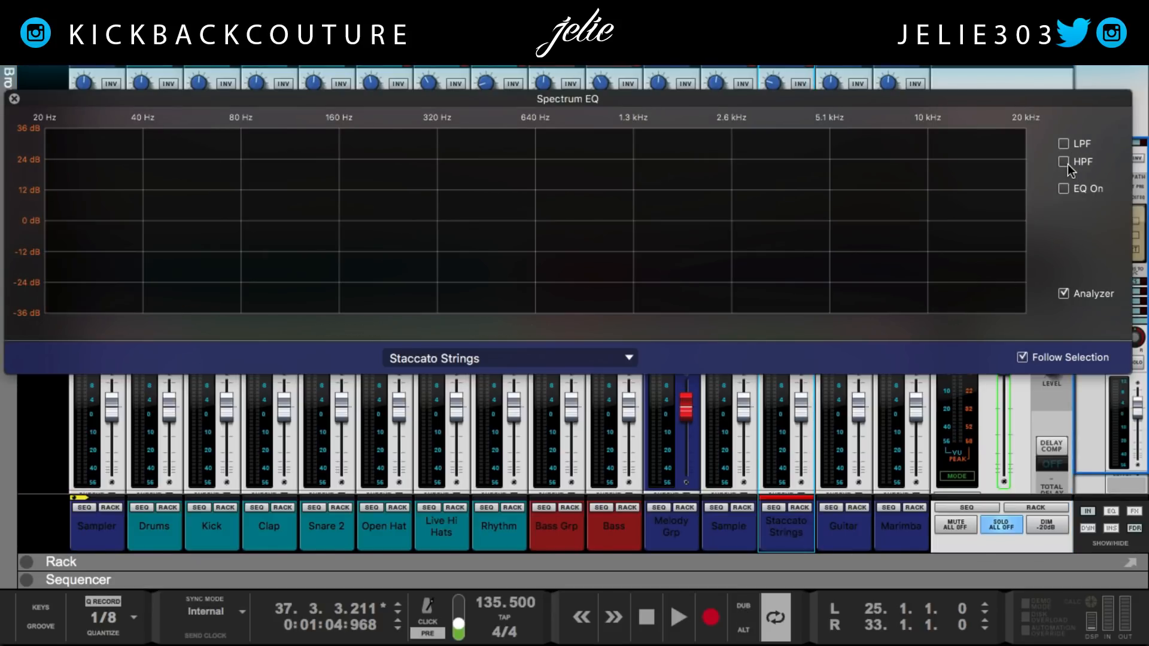
key(space)
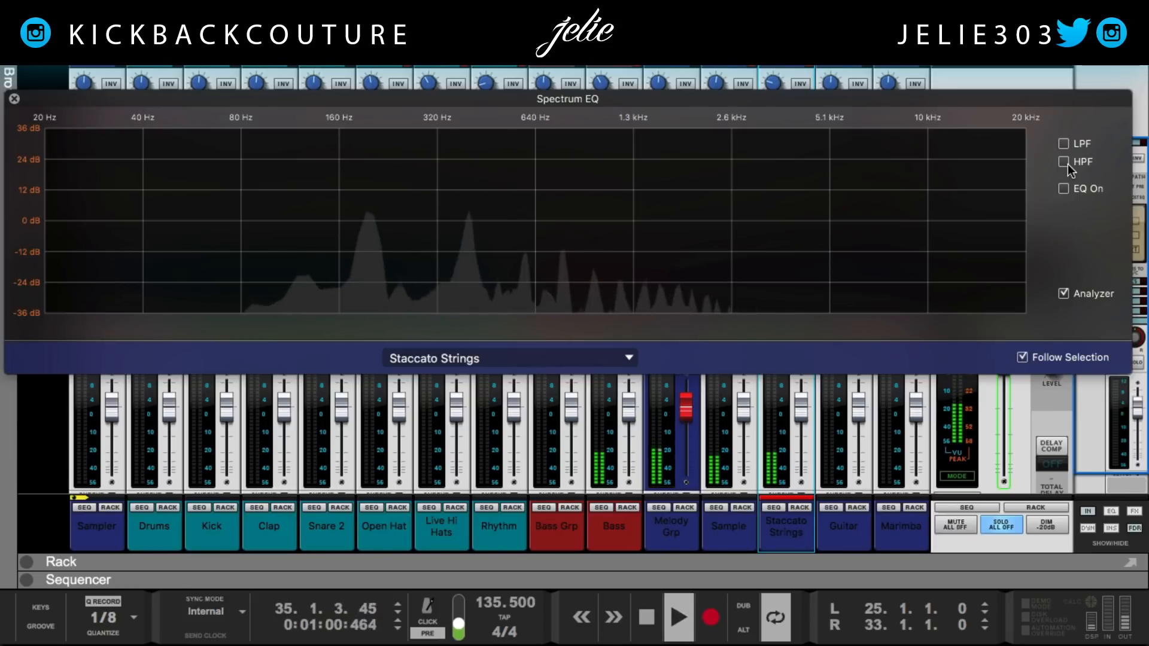
click(1068, 164)
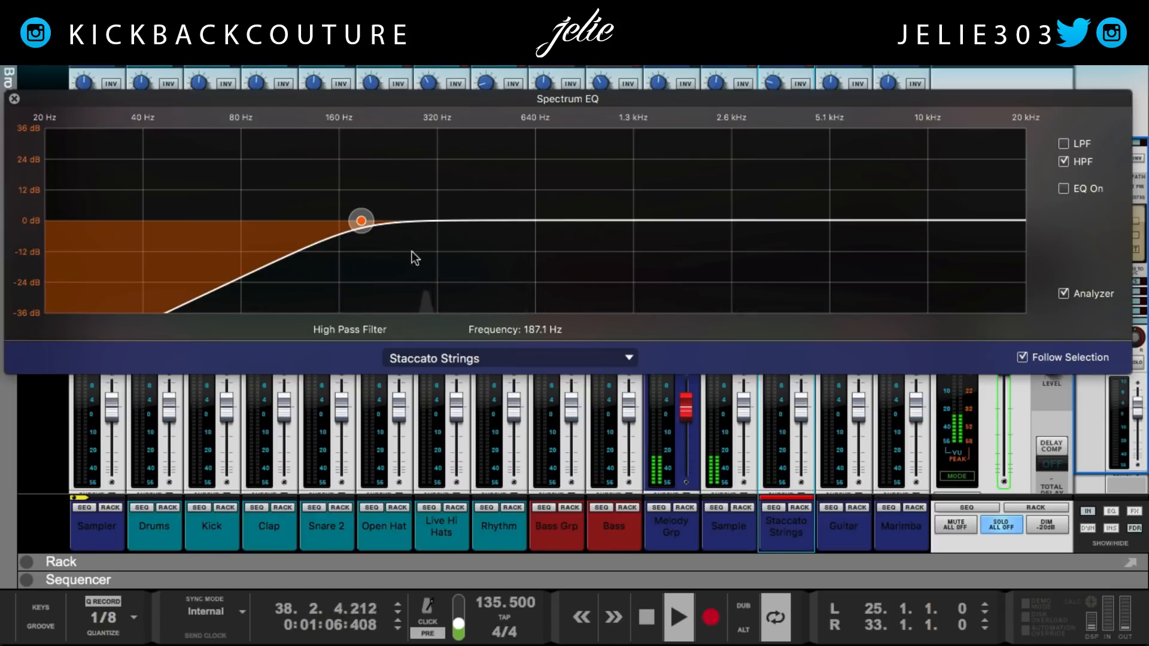
drag(361, 221, 434, 219)
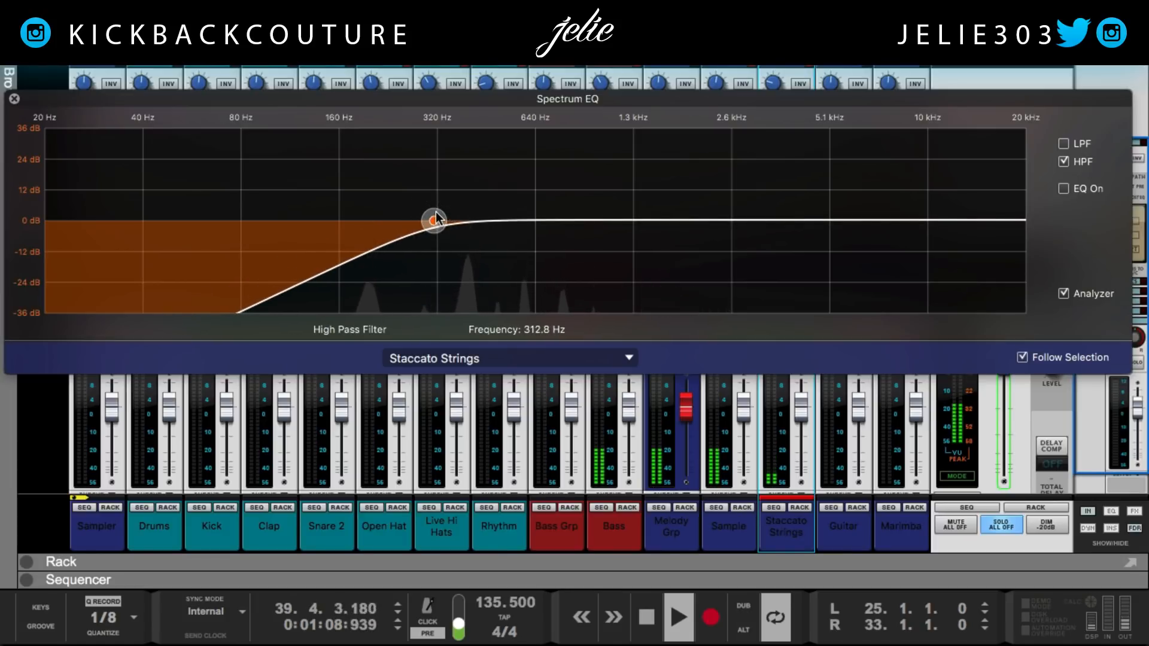
click(14, 99)
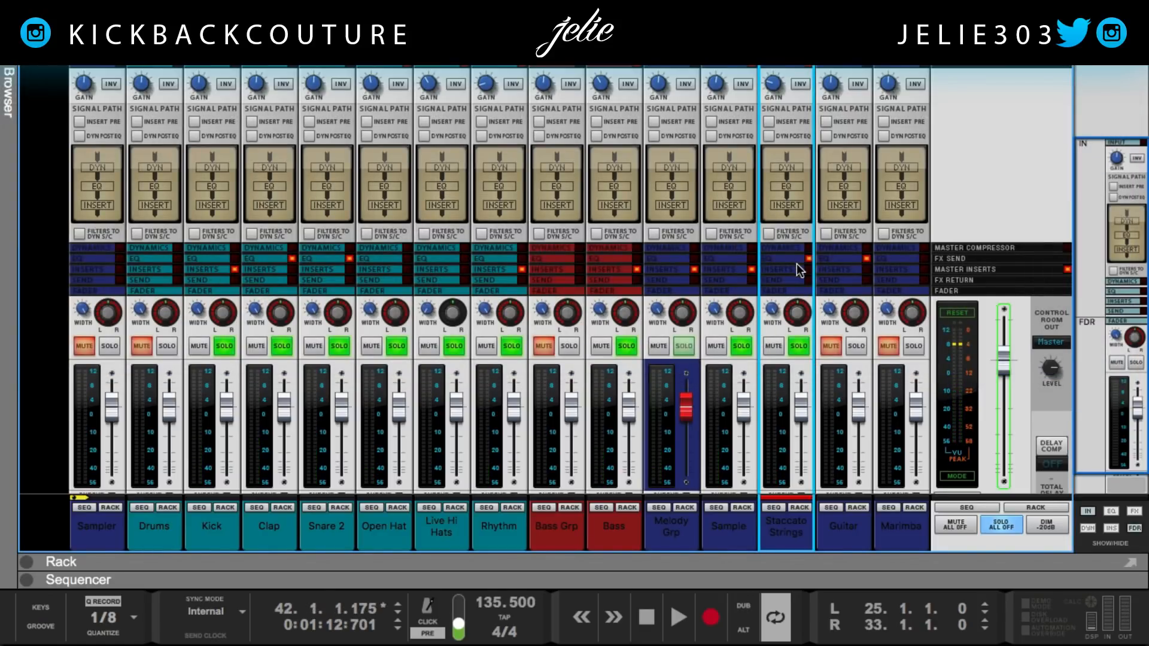
Step: Raise the Staccato Strings input gain to -4.57 dB and fine-tune it while the Hook plays
drag(773, 87, 774, 84)
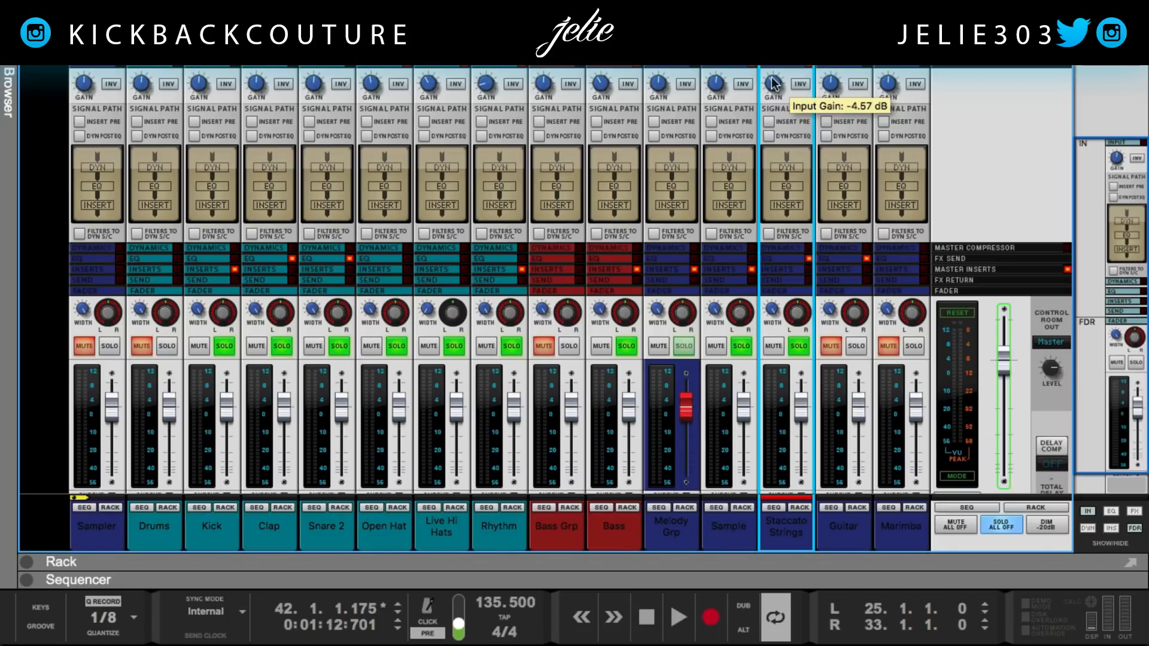
key(space)
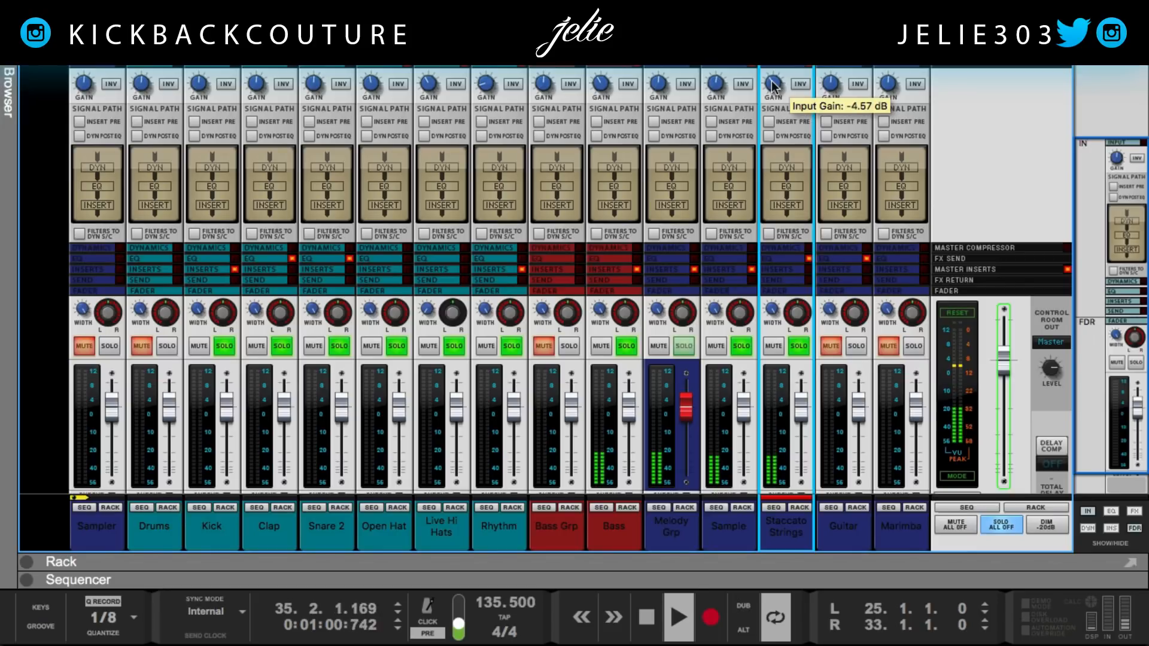
click(775, 88)
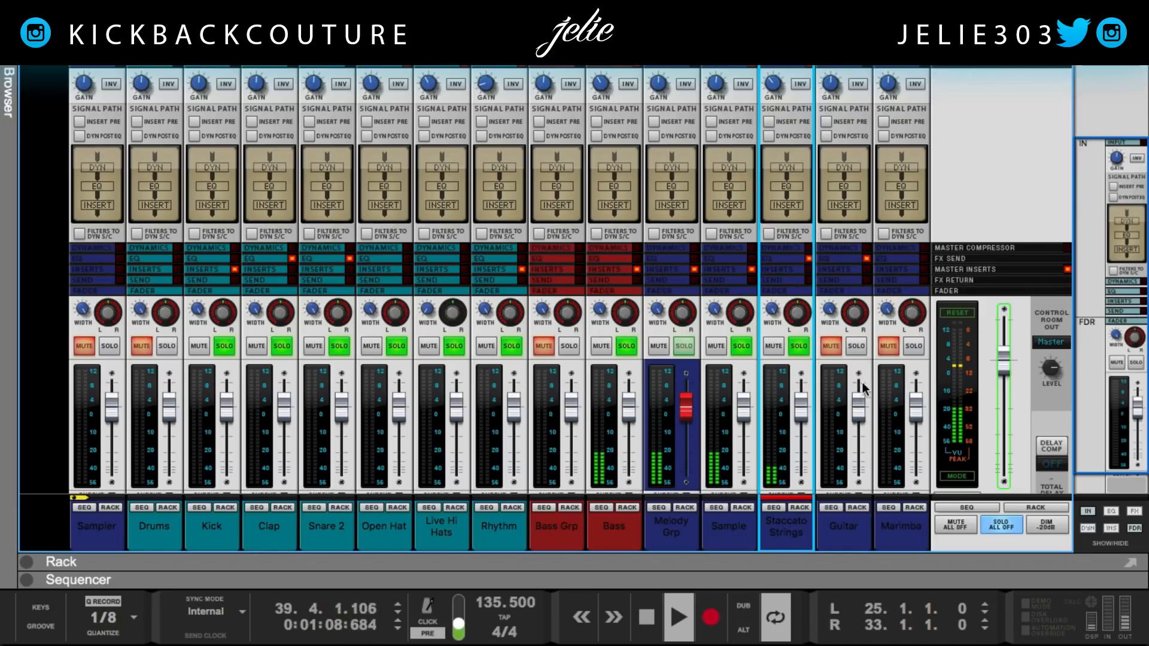
Step: Briefly solo Guitar, release it, and move the Marimba channel ahead of Guitar in the mixer
click(856, 346)
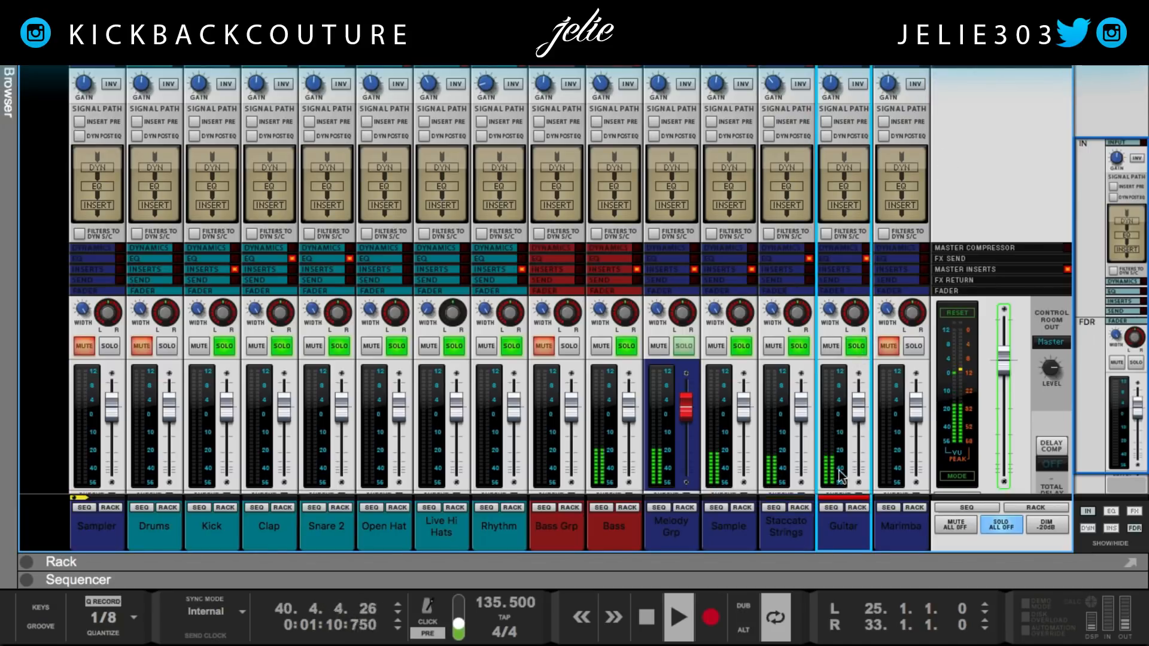
click(863, 346)
drag(900, 546, 815, 281)
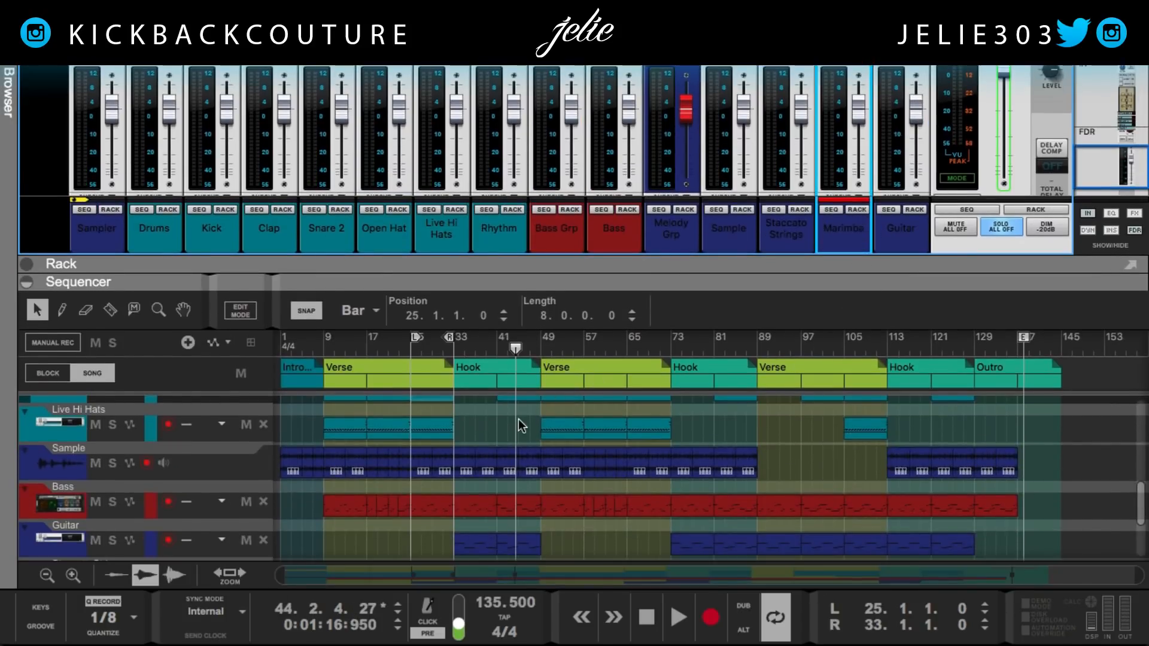
Step: Play the first Hook again from bar 33 and solo the Marimba channel in the full-height mixer
scroll(522, 426, down, 3)
click(454, 349)
key(space)
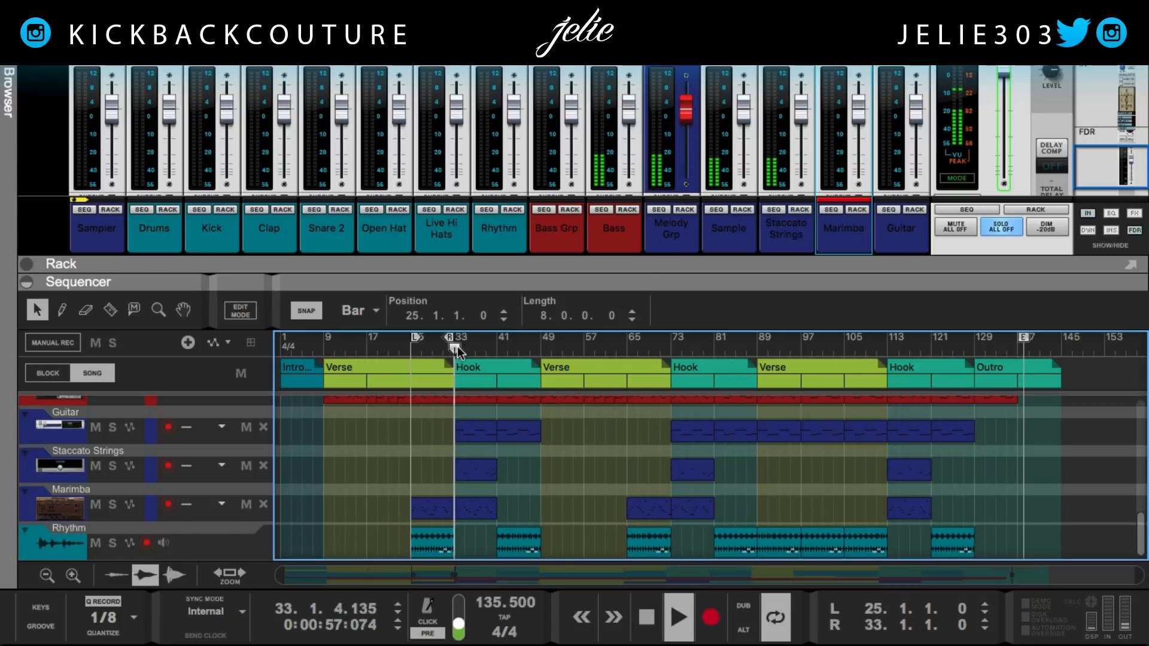
scroll(850, 132, up, 2)
click(857, 82)
click(761, 323)
key(F5)
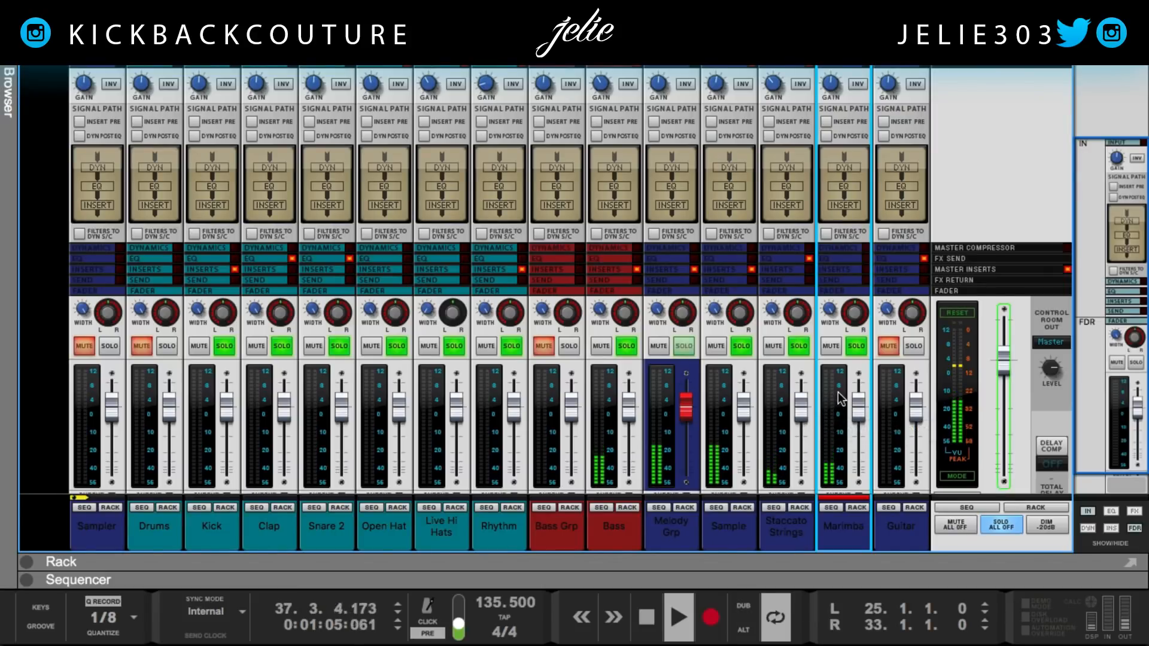
Step: Lower the Marimba input gain and readjust it while replaying the Hook
drag(830, 82, 828, 89)
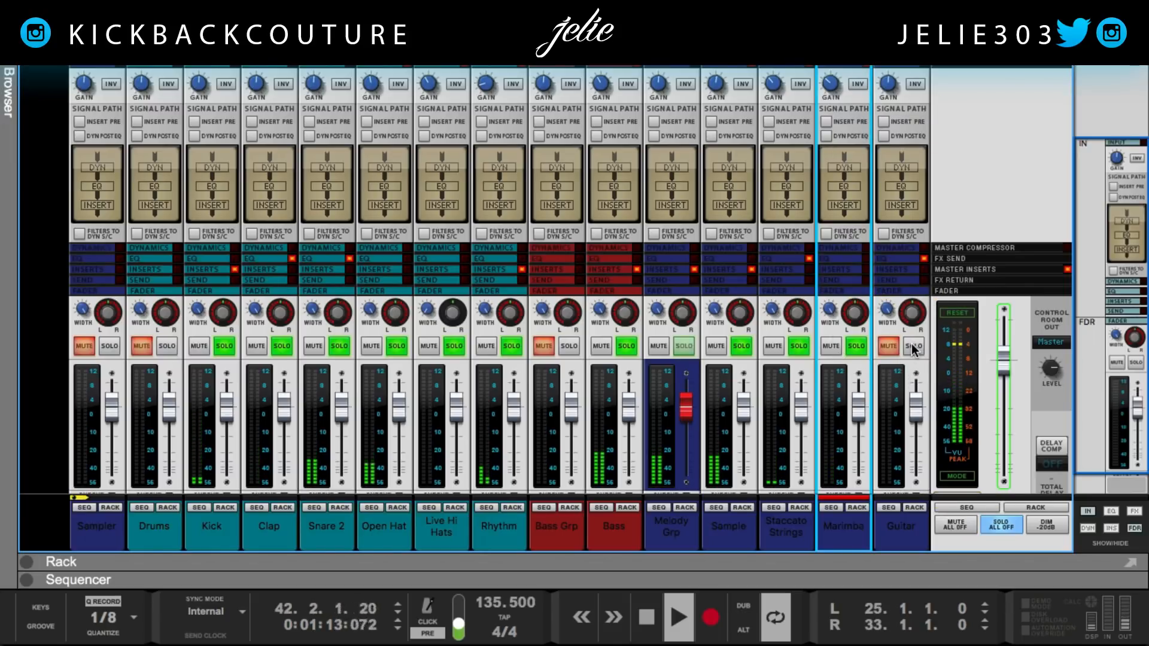
key(KP_2)
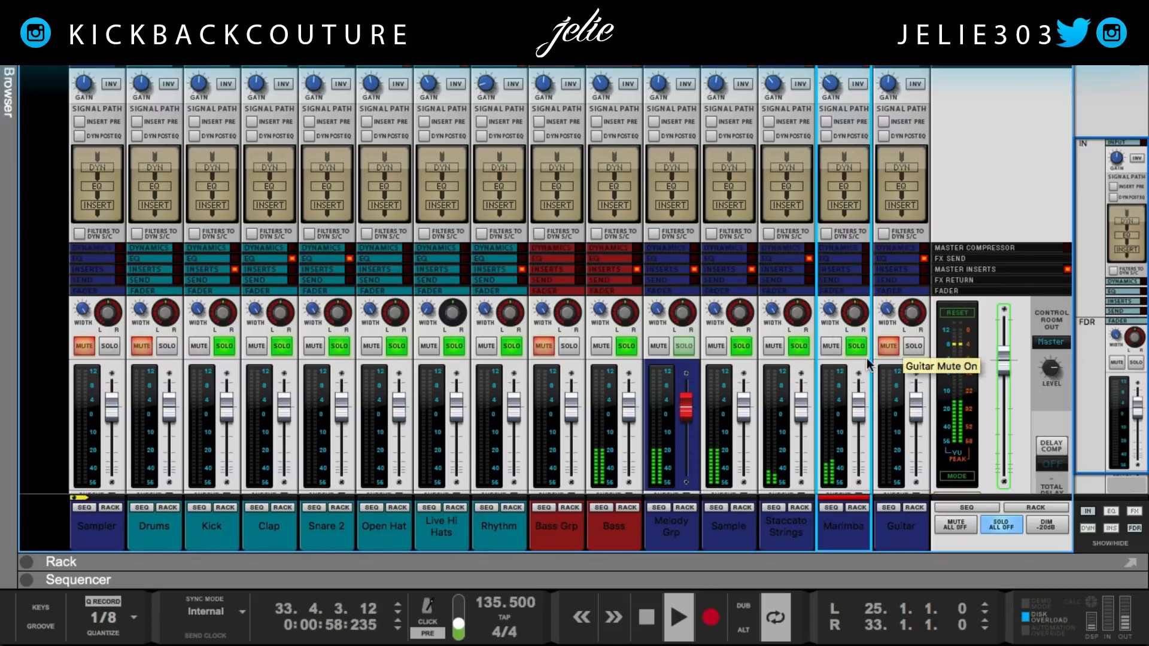
drag(834, 86, 835, 90)
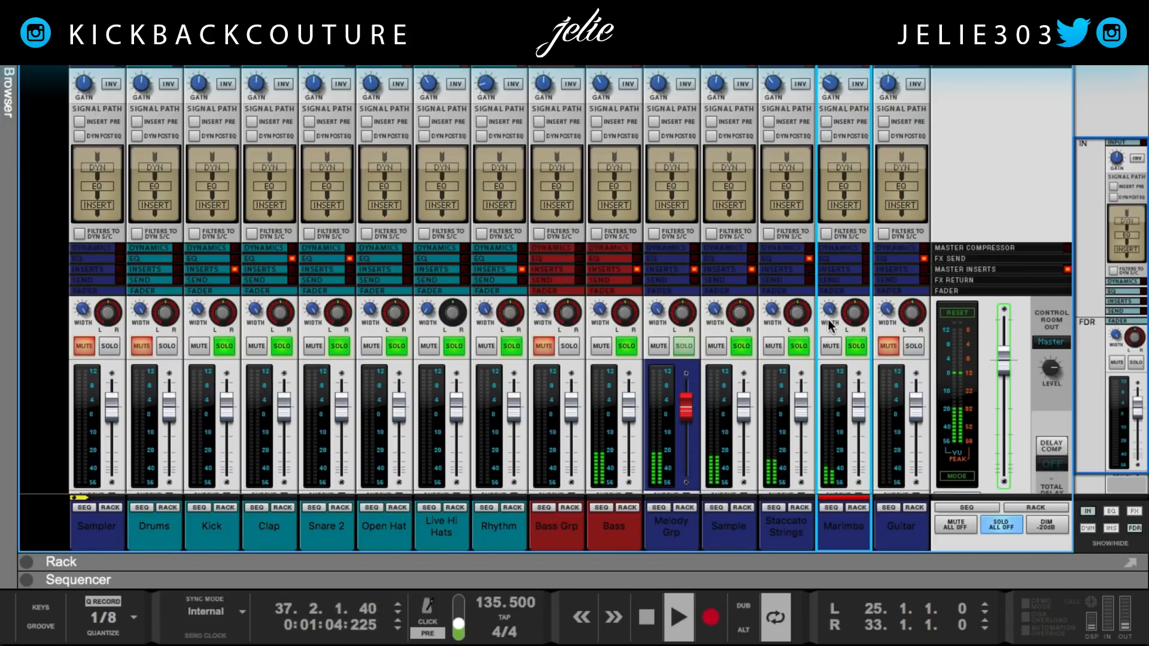
Step: Solo the Guitar channel and adjust its input gain against the playing mix
click(911, 347)
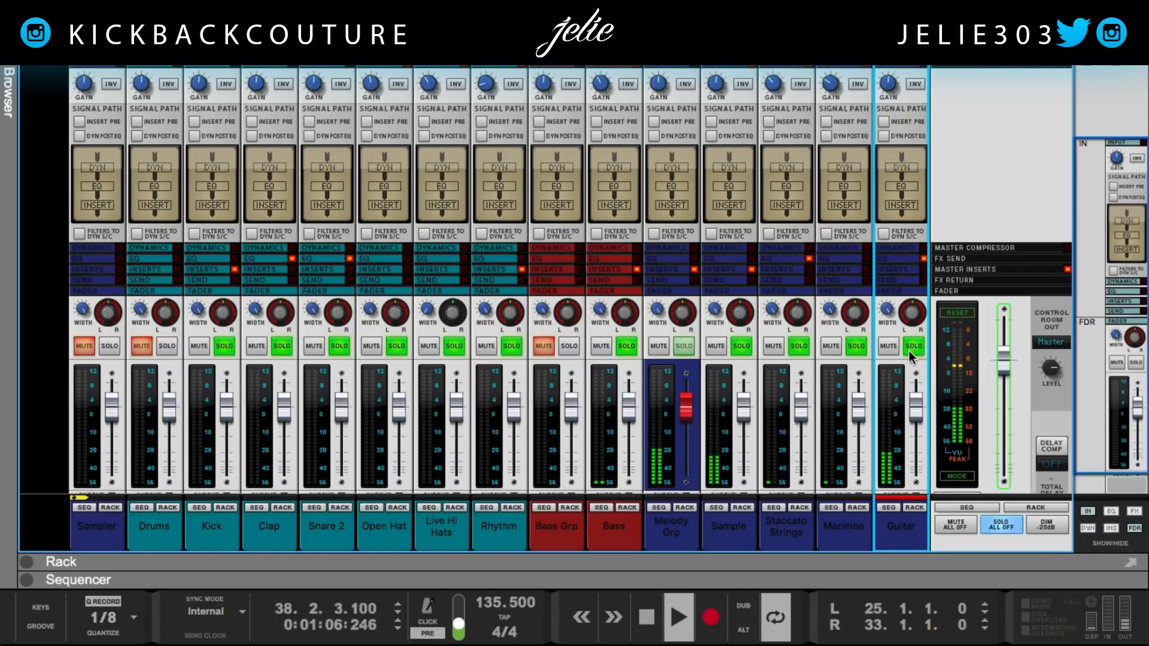
mouse_move(882, 89)
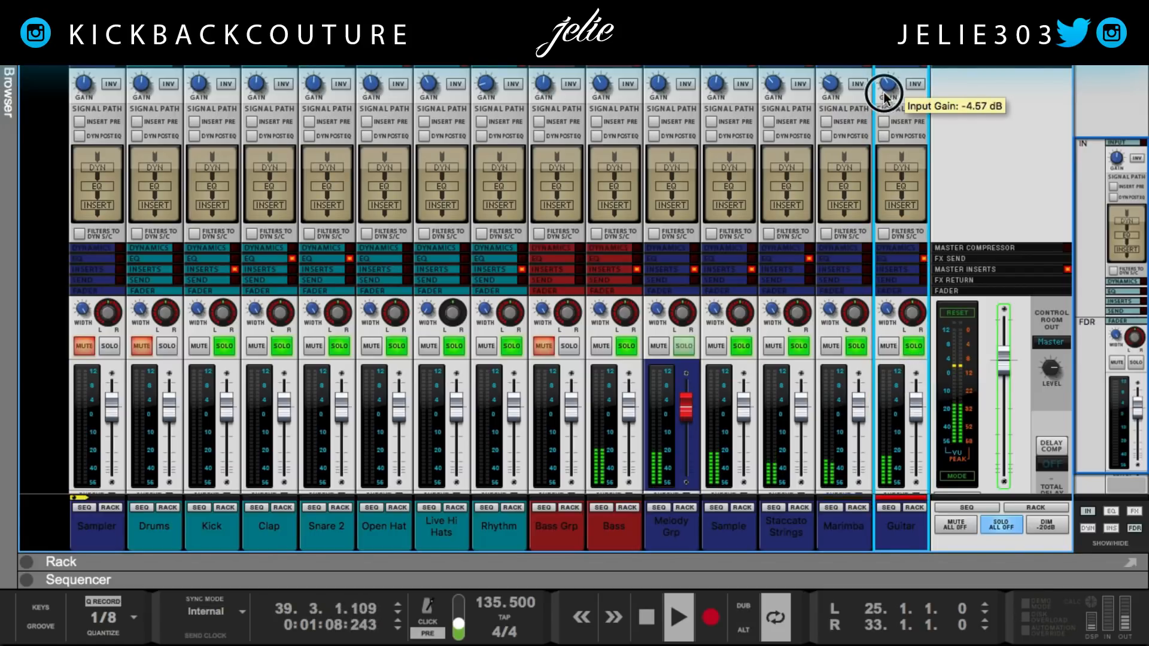
drag(884, 85, 884, 87)
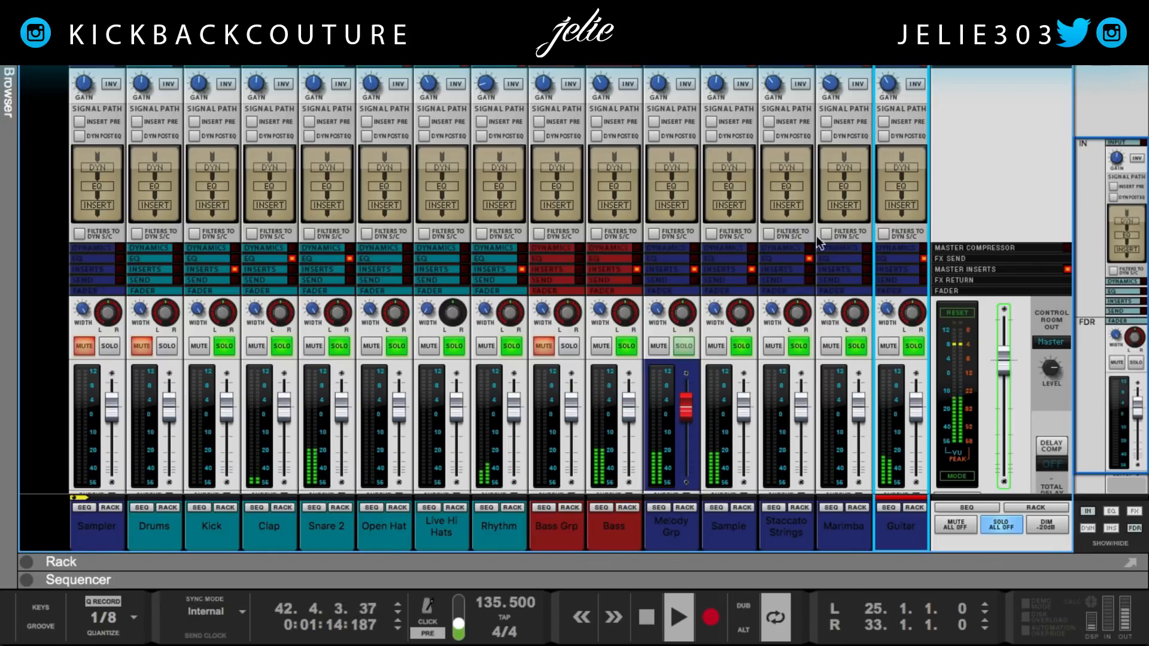
Step: Reduce the Bass channel's stereo width to its minimum and check the mix with playback
drag(600, 311, 627, 562)
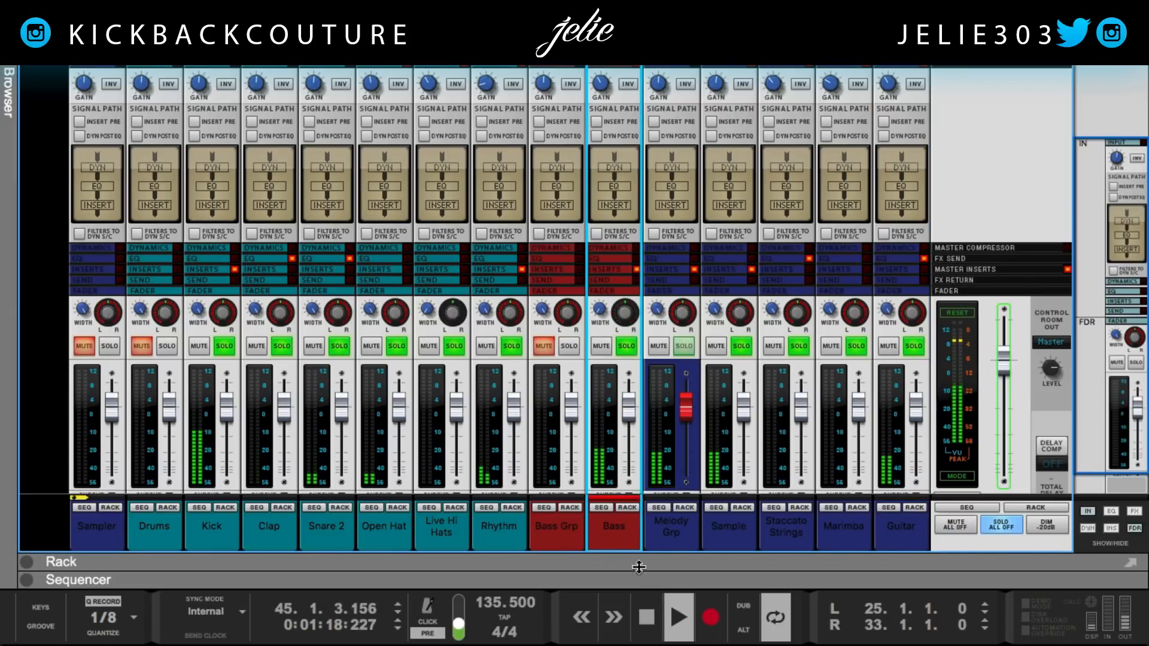
key(space)
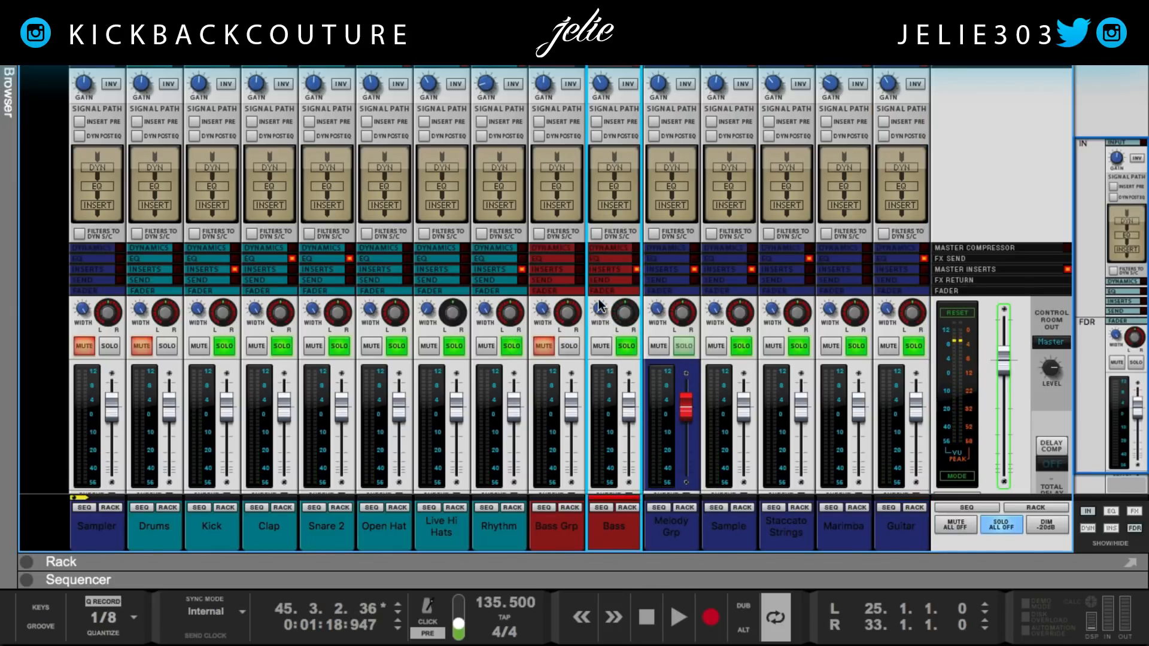
mouse_move(601, 319)
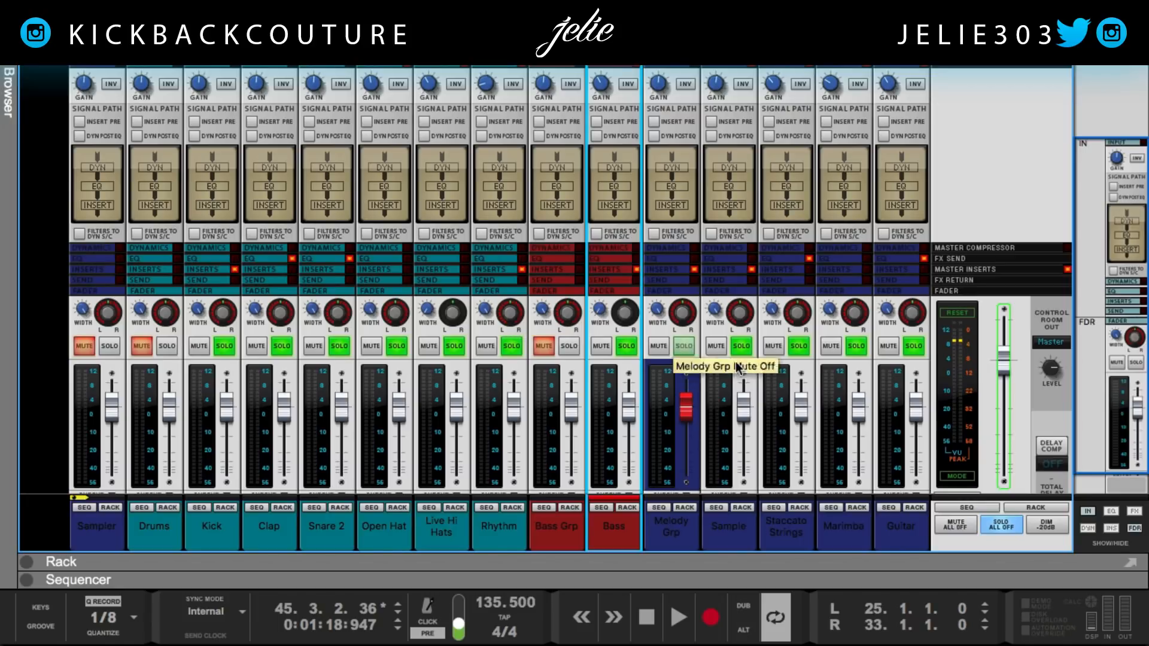
key(space)
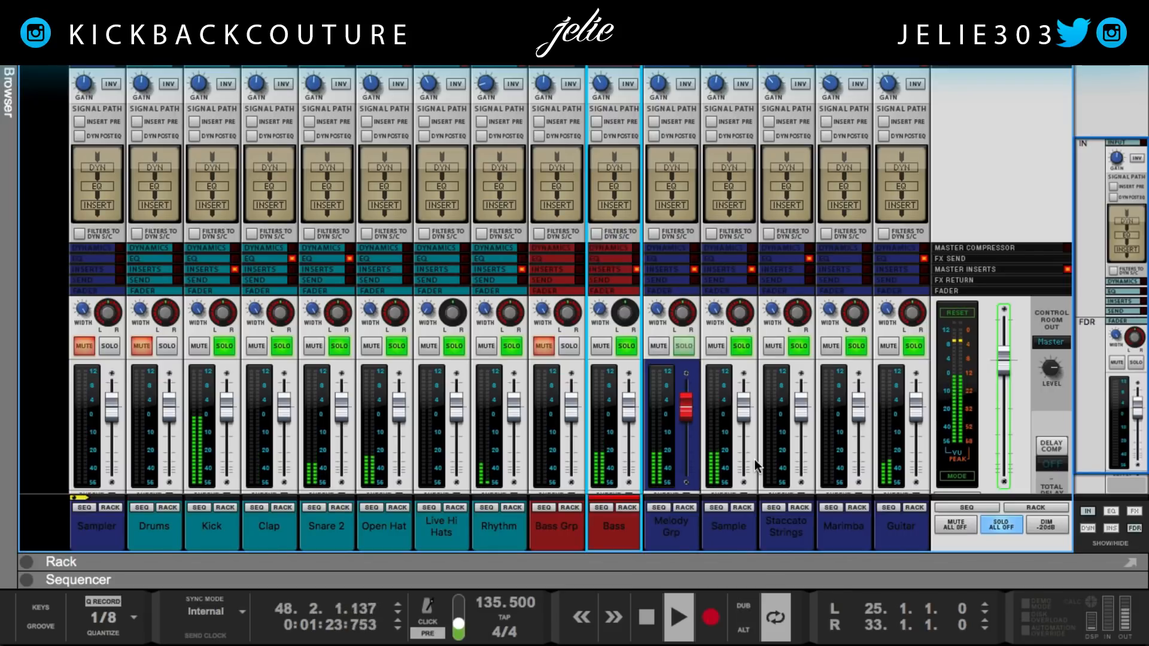
key(space)
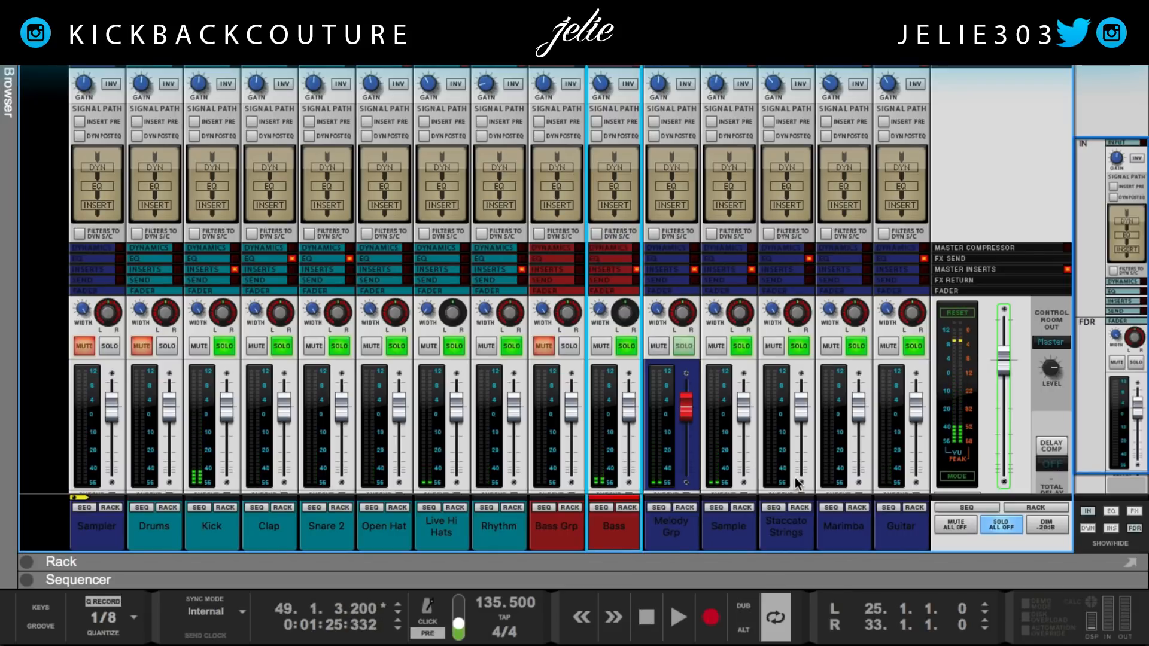
click(736, 534)
click(667, 527)
click(786, 527)
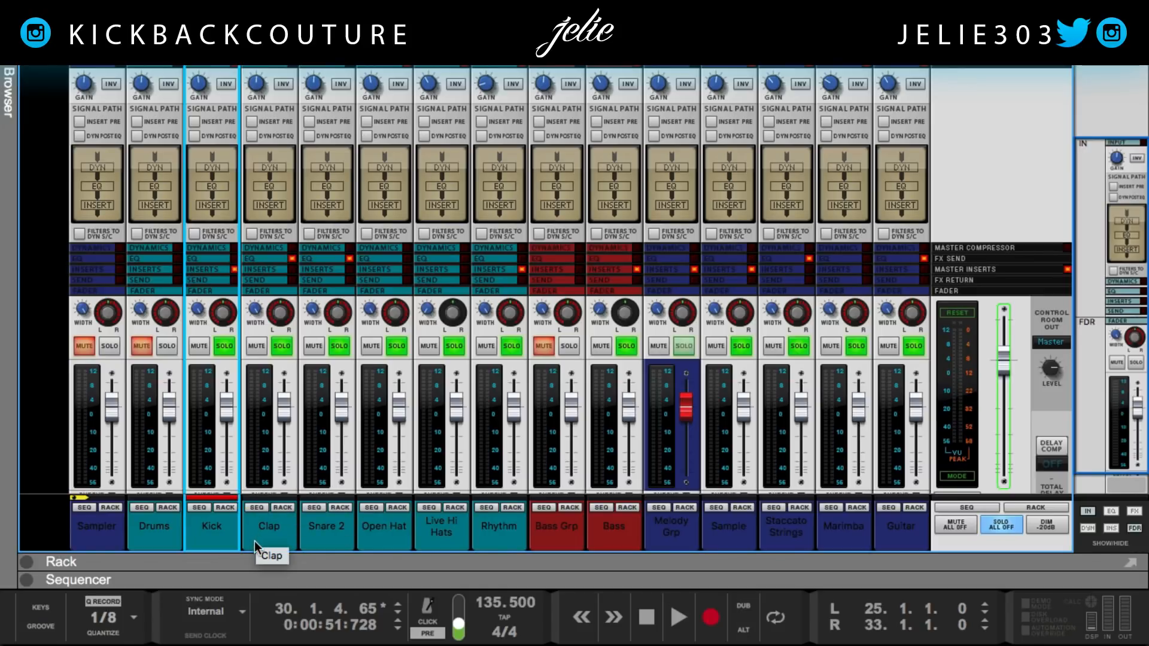
Step: Expand the rack at the Kick's Umpf drum device and examine its distortion settings
drag(260, 560, 292, 206)
scroll(249, 411, up, 5)
scroll(249, 410, down, 1)
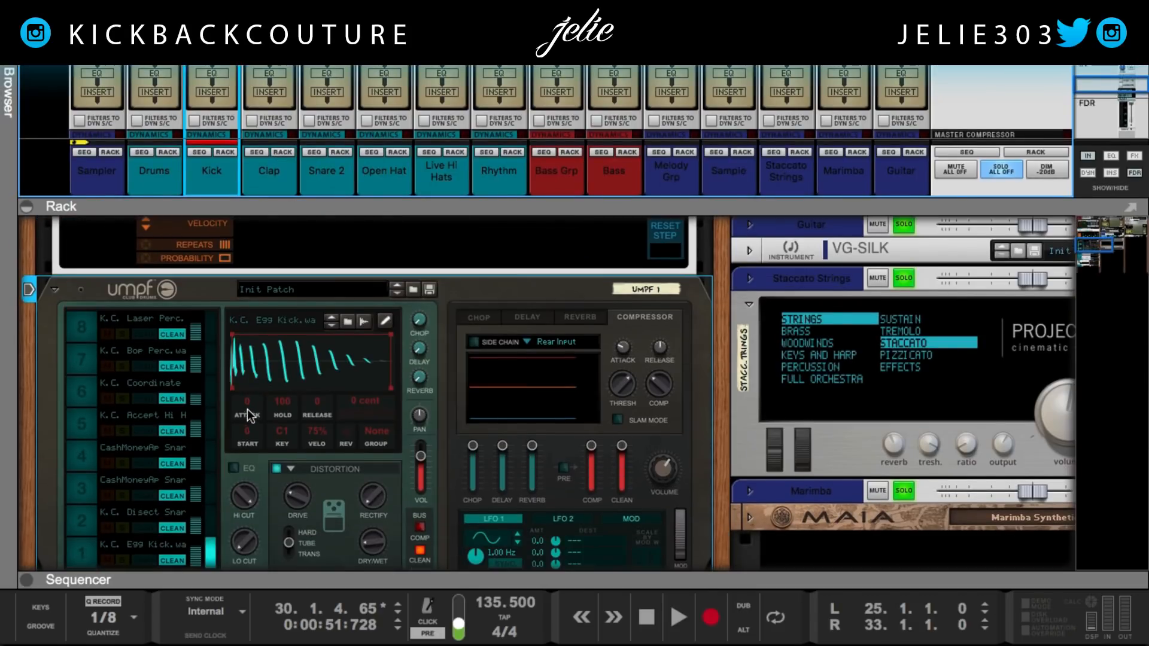
scroll(254, 466, down, 1)
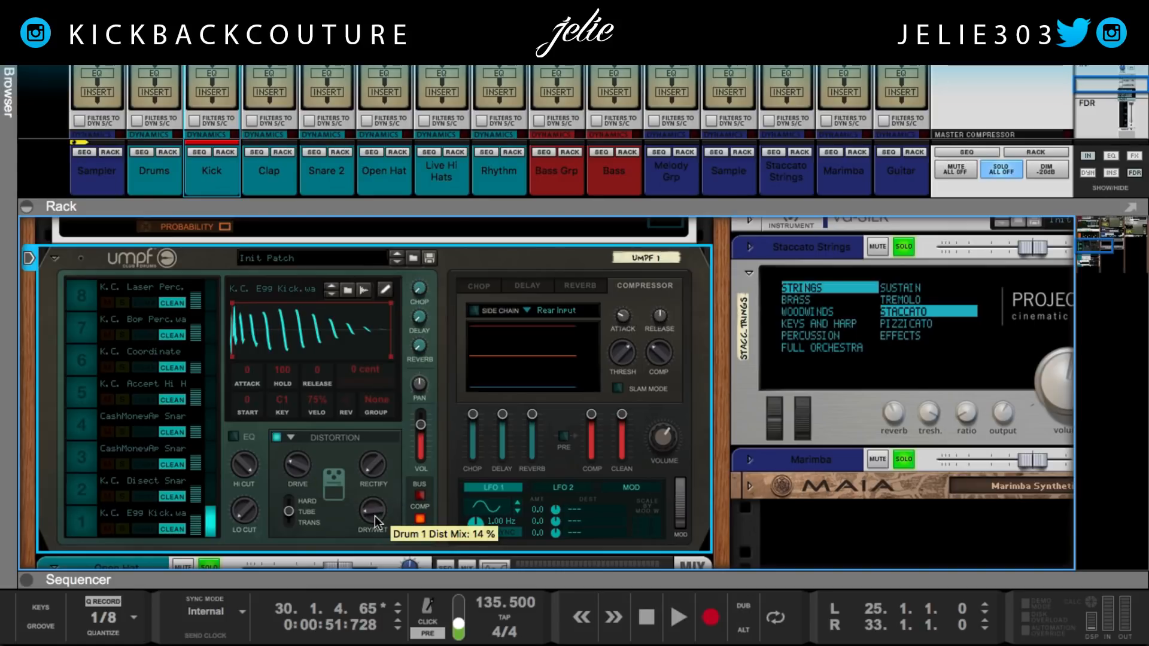
Step: Clear every channel solo in the mixer and solo only the Kick channel
scroll(375, 516, up, 5)
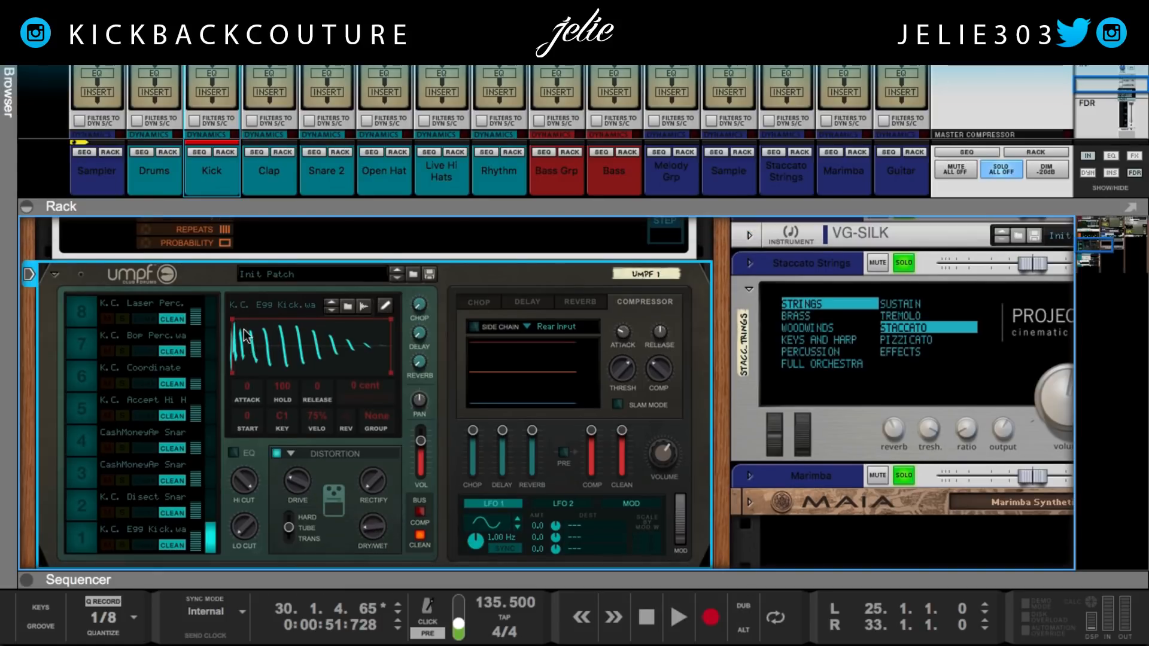
scroll(213, 177, up, 3)
scroll(213, 120, down, 5)
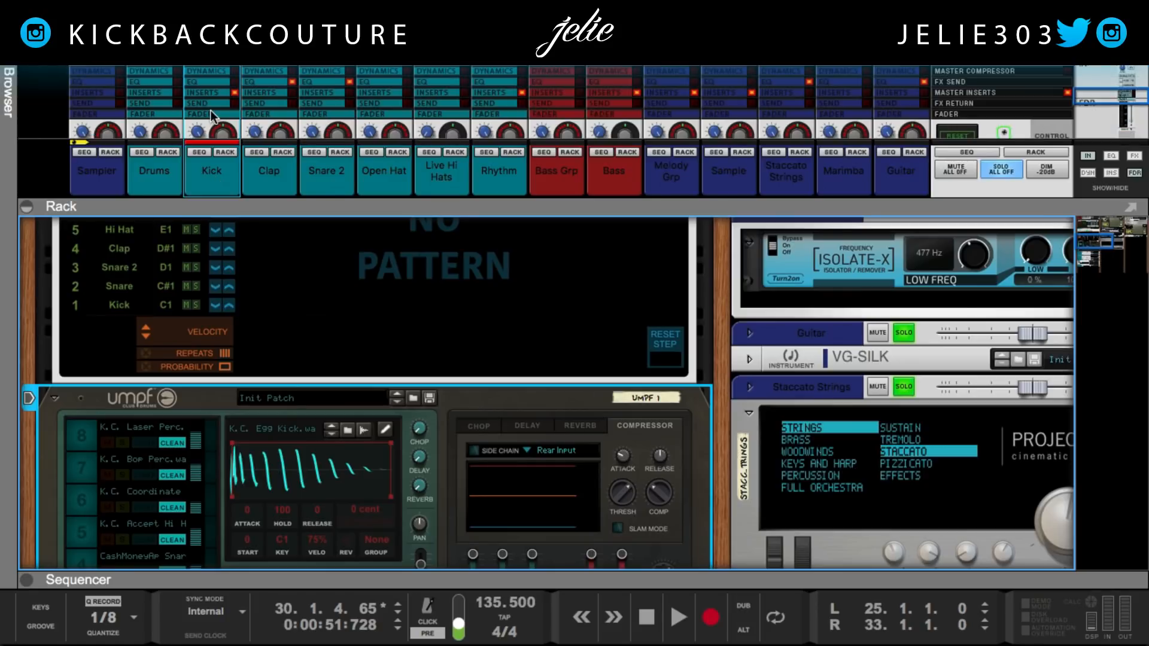
drag(260, 205, 248, 272)
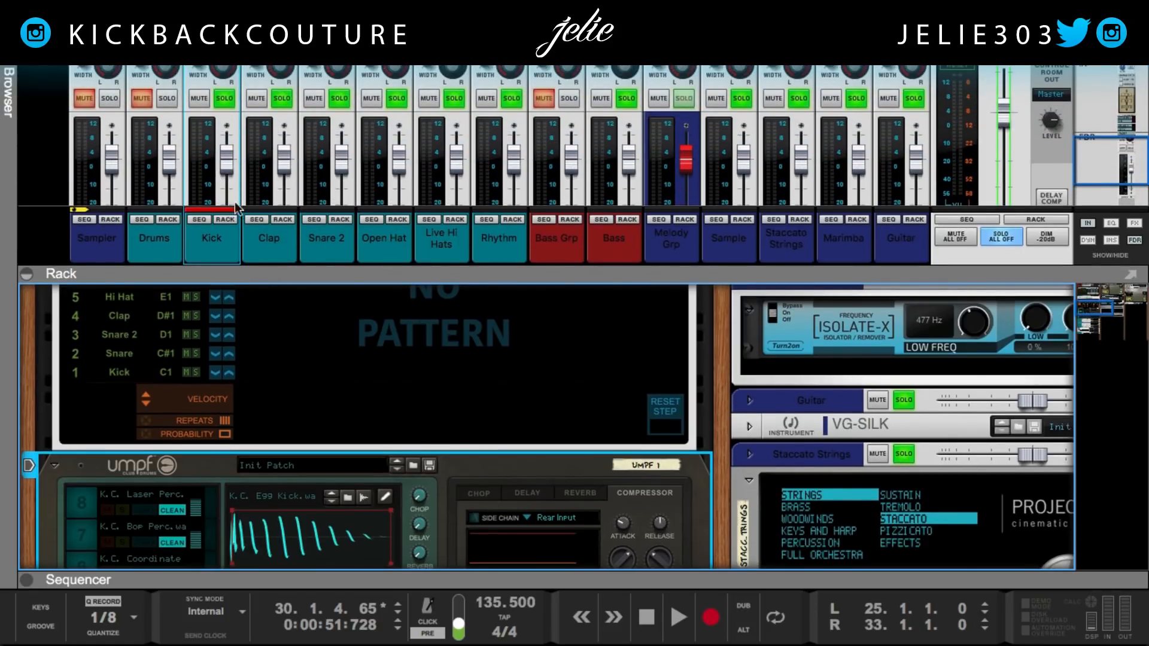
click(1001, 237)
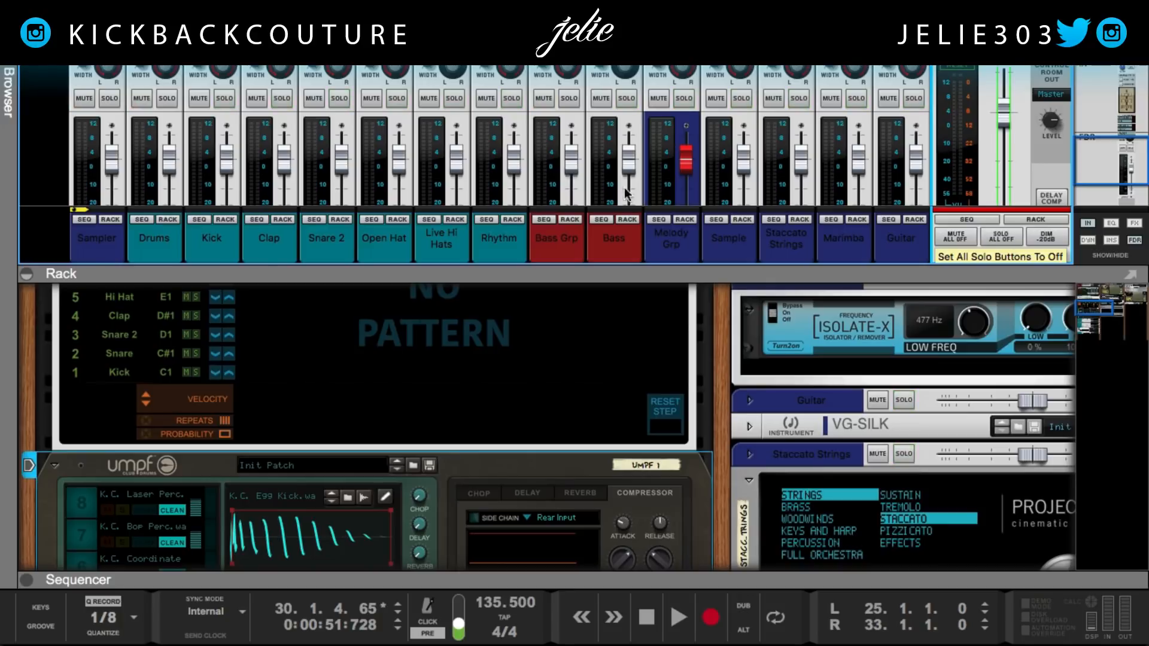
click(225, 98)
Step: Compare the soloed Kick during playback with the Umpf distortion off and on, leaving the distortion enabled
scroll(274, 478, down, 6)
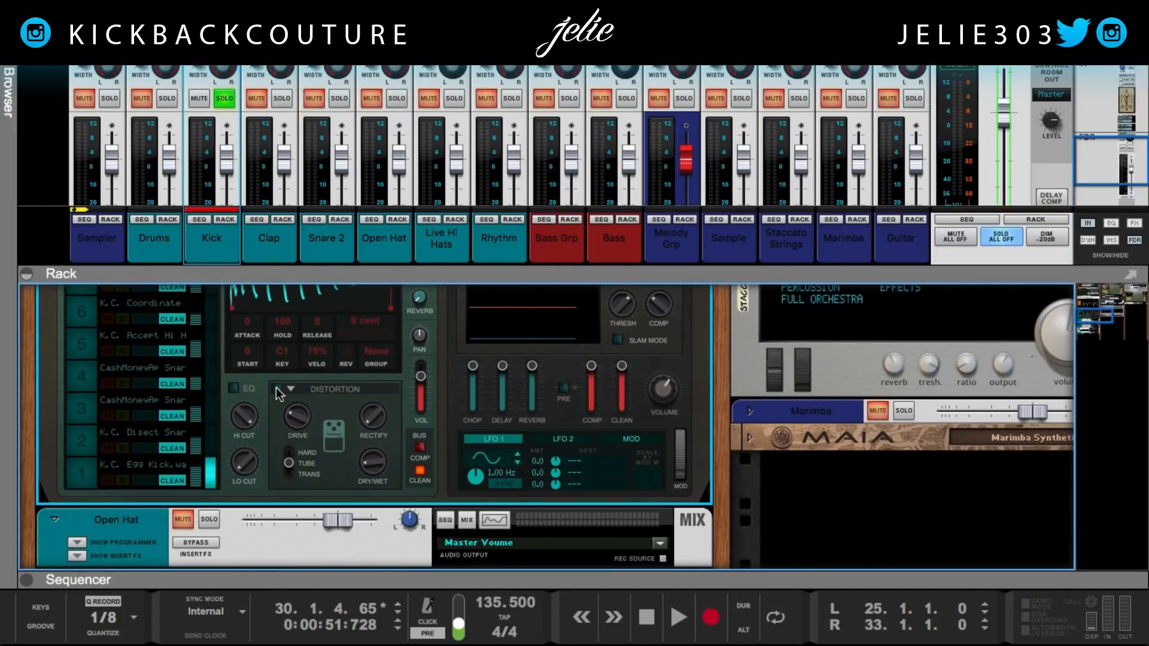
key(space)
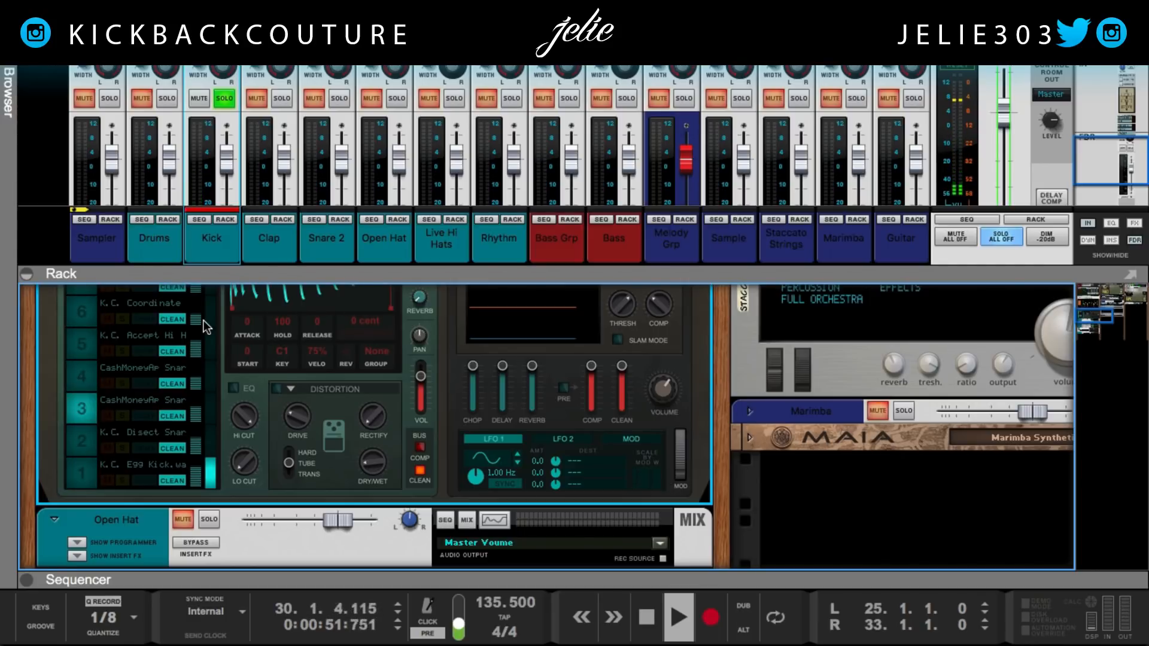
click(277, 389)
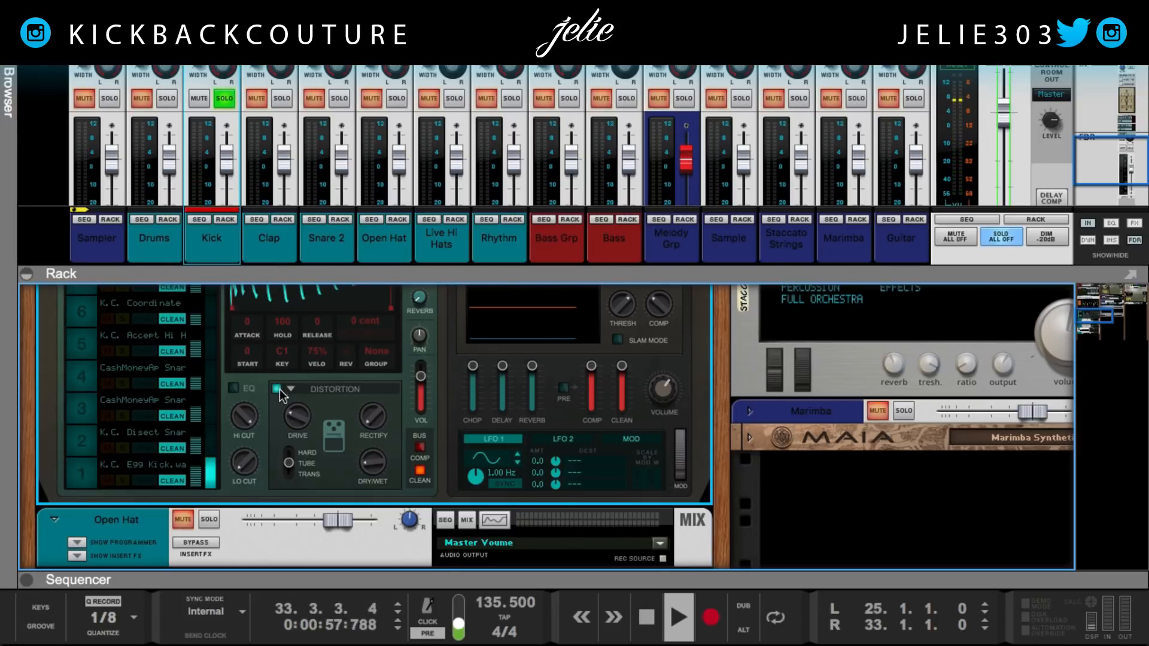
key(KP_1)
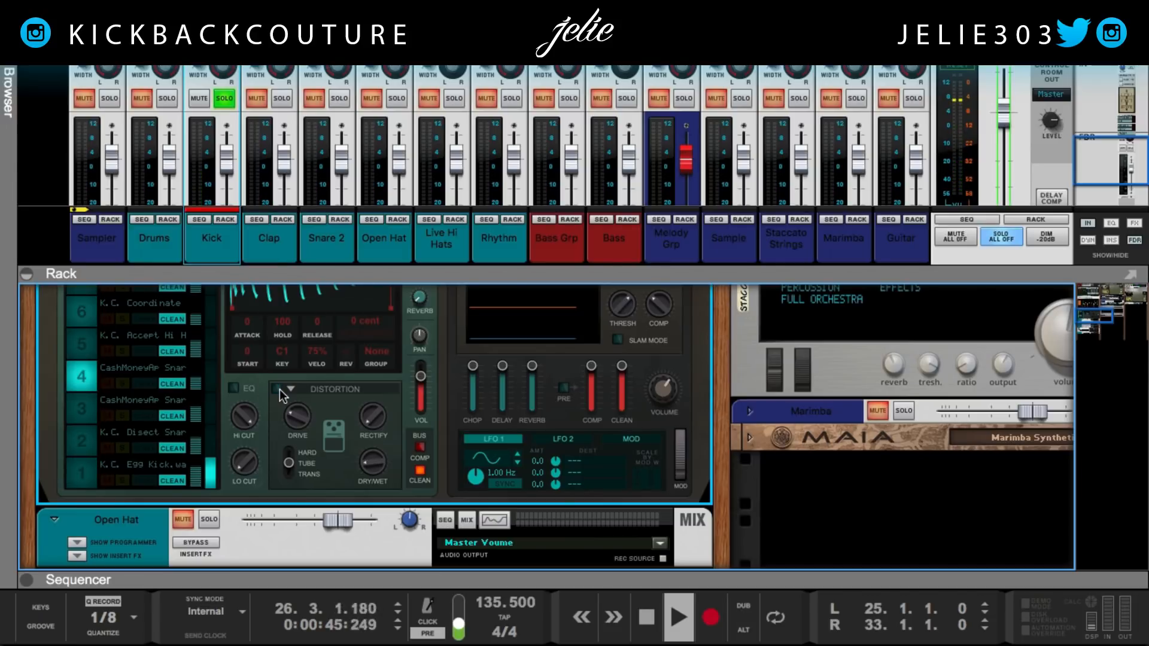
click(277, 389)
click(278, 389)
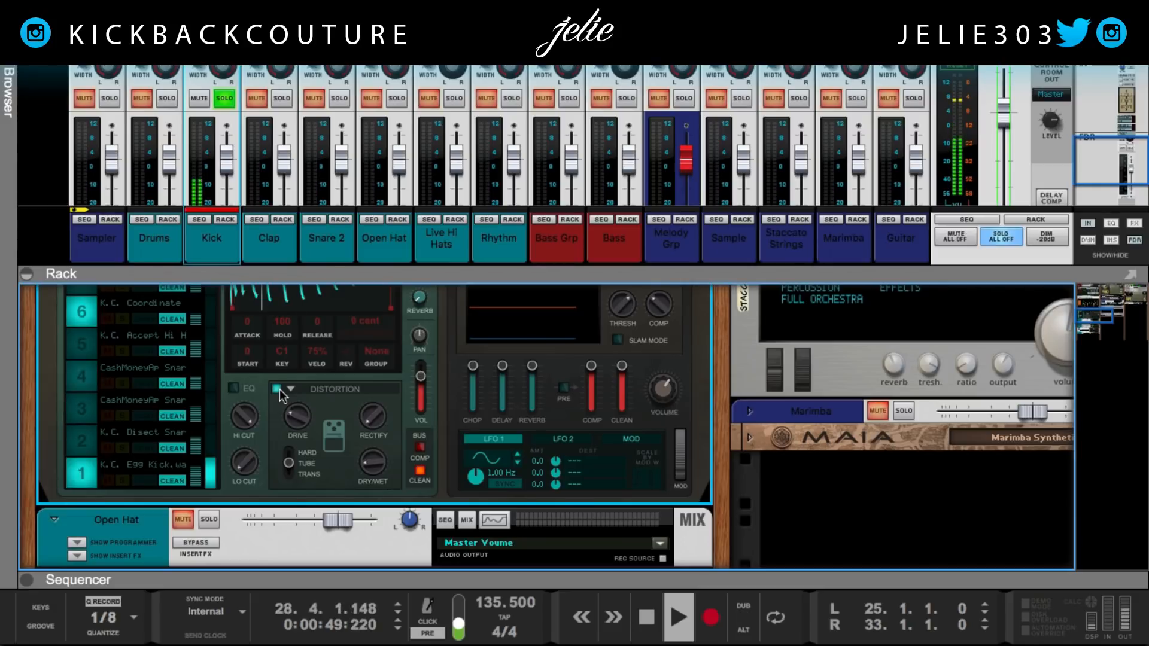
Step: Turn off the Kick solo and play the full mix from the start of the song
key(space)
click(225, 98)
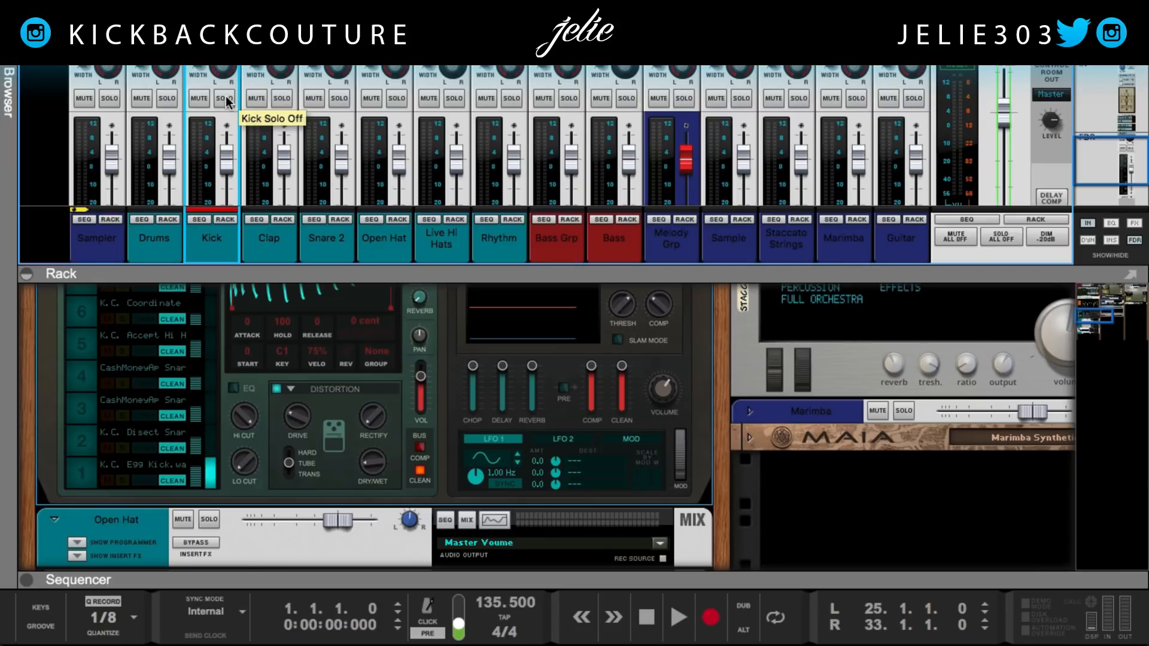
key(space)
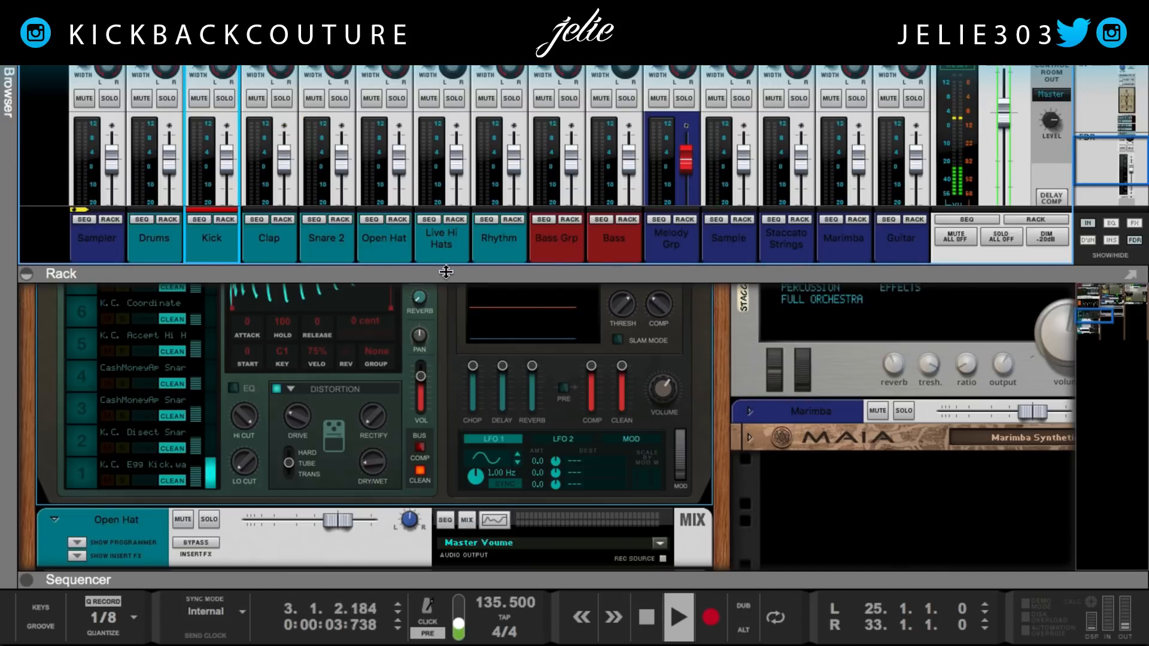
Step: Enlarge the rack to fill the window and fold the Umpf drum device
drag(446, 272, 445, 66)
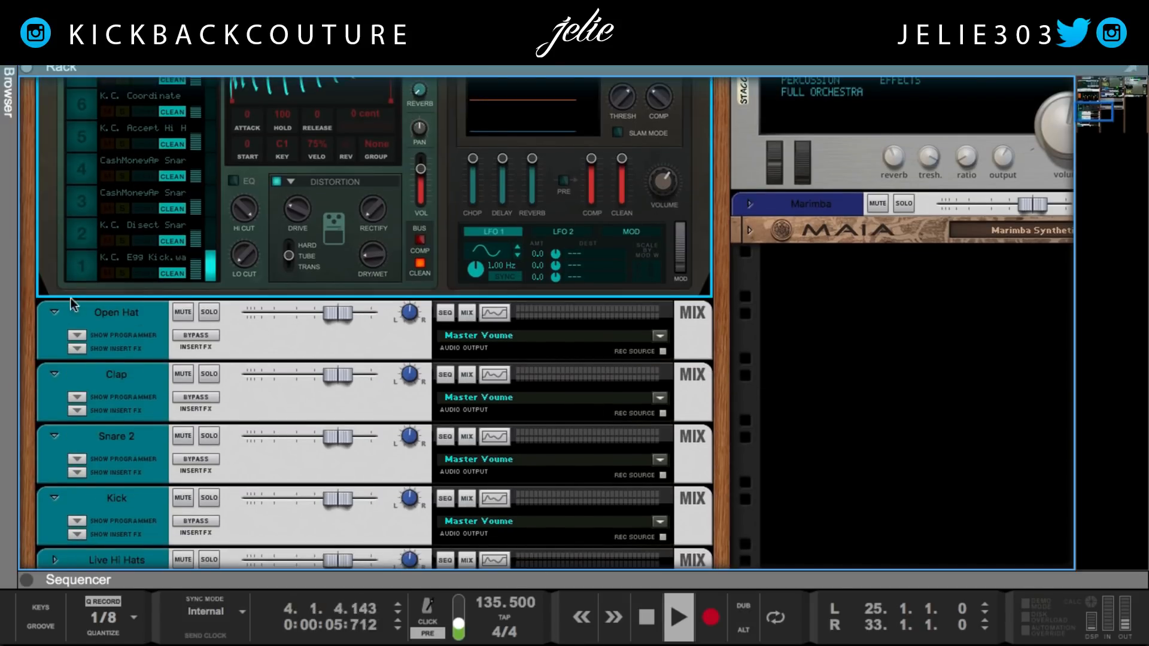
scroll(66, 299, up, 8)
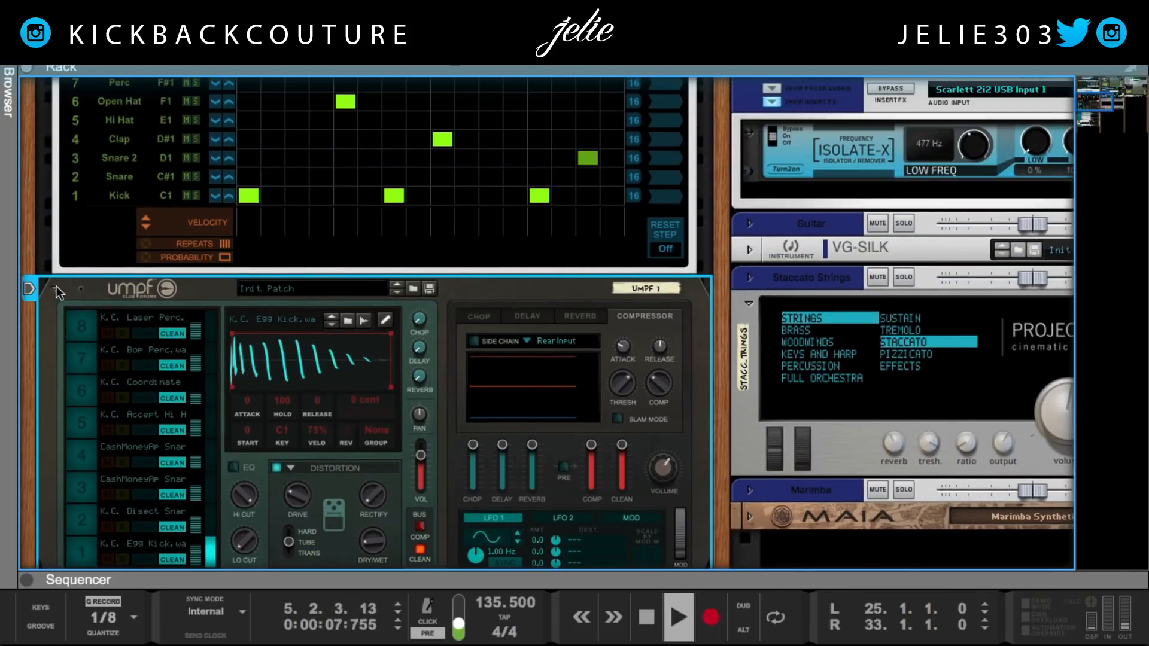
click(56, 292)
Step: Examine the rack during playback, covering the drum sequencer, sampler, Melody Fx, master section devices and individual drum channels
scroll(58, 288, up, 4)
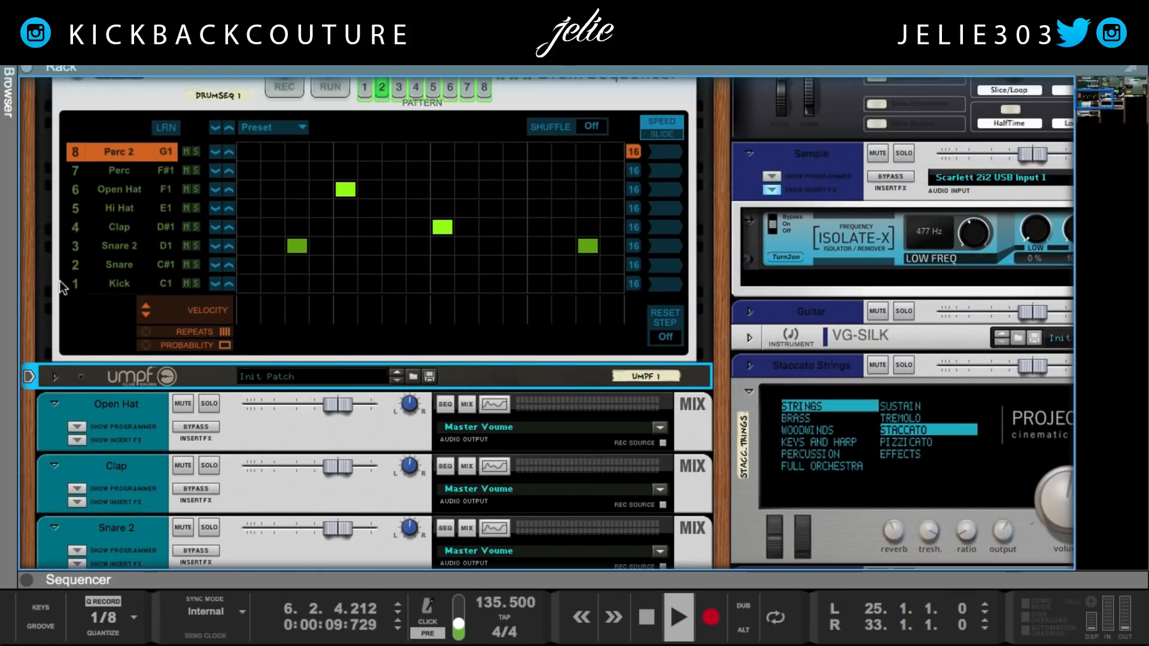
scroll(65, 161, up, 3)
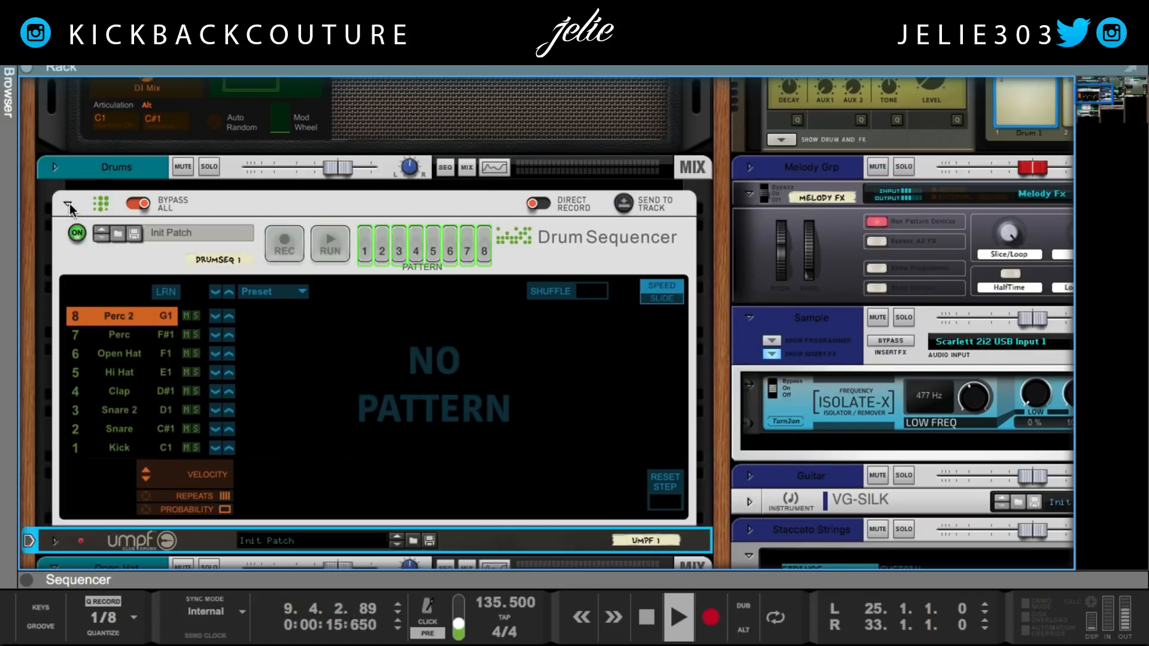
scroll(70, 205, up, 1)
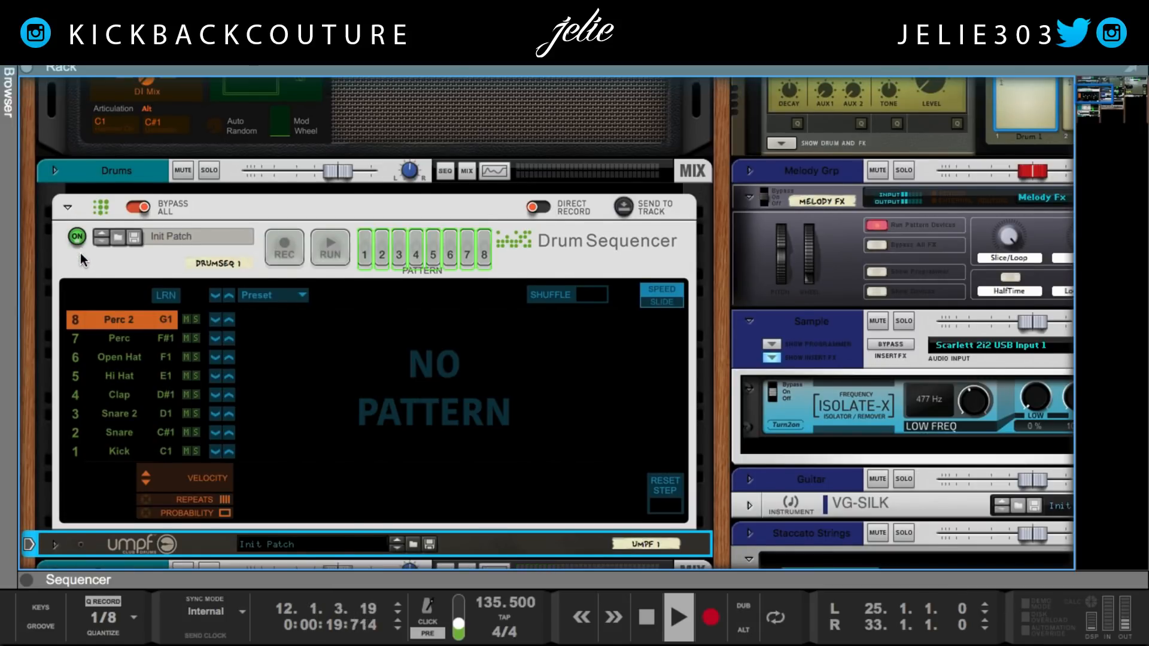
scroll(80, 252, right, 10)
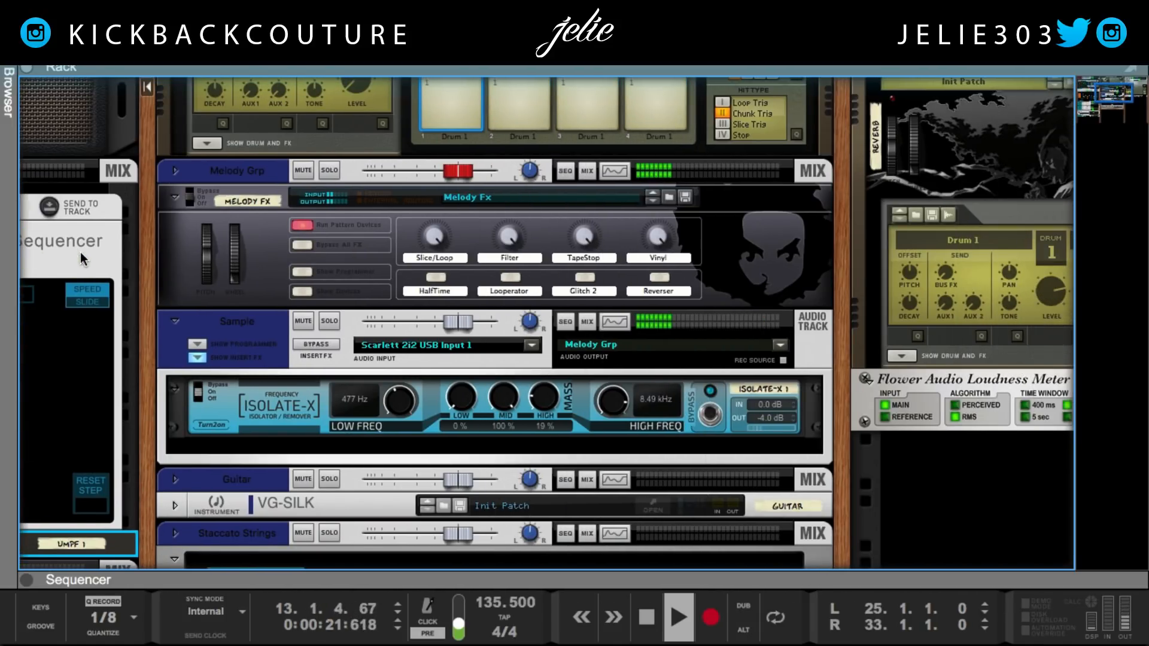
scroll(80, 252, right, 3)
scroll(80, 253, up, 6)
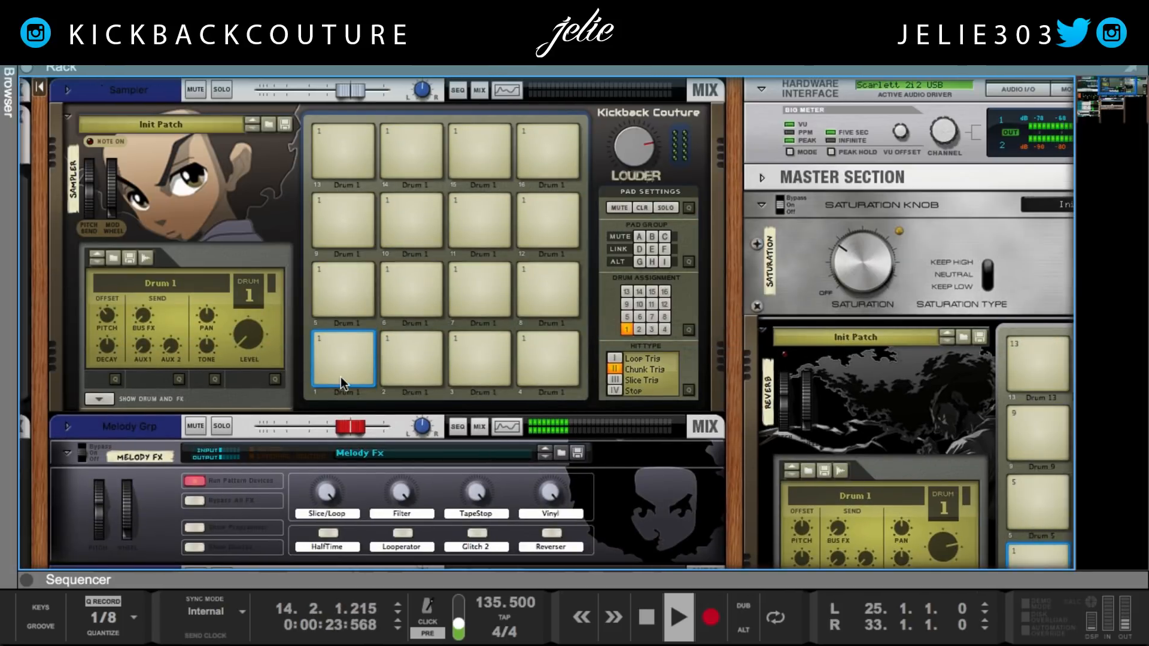
scroll(341, 381, right, 2)
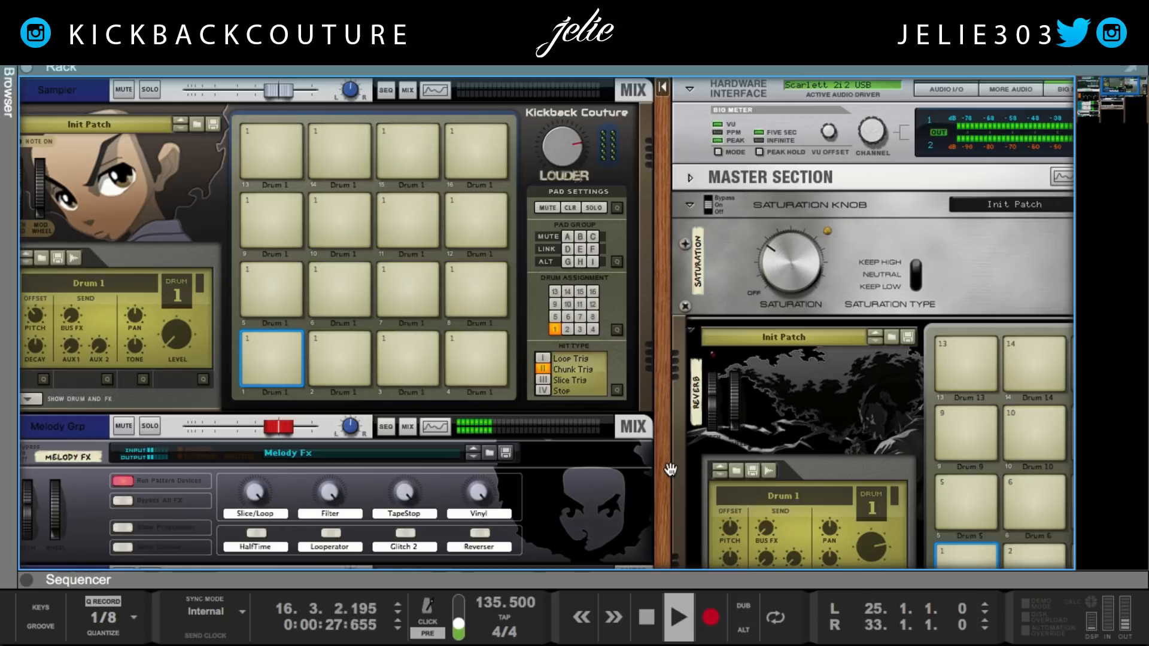
scroll(663, 468, left, 1)
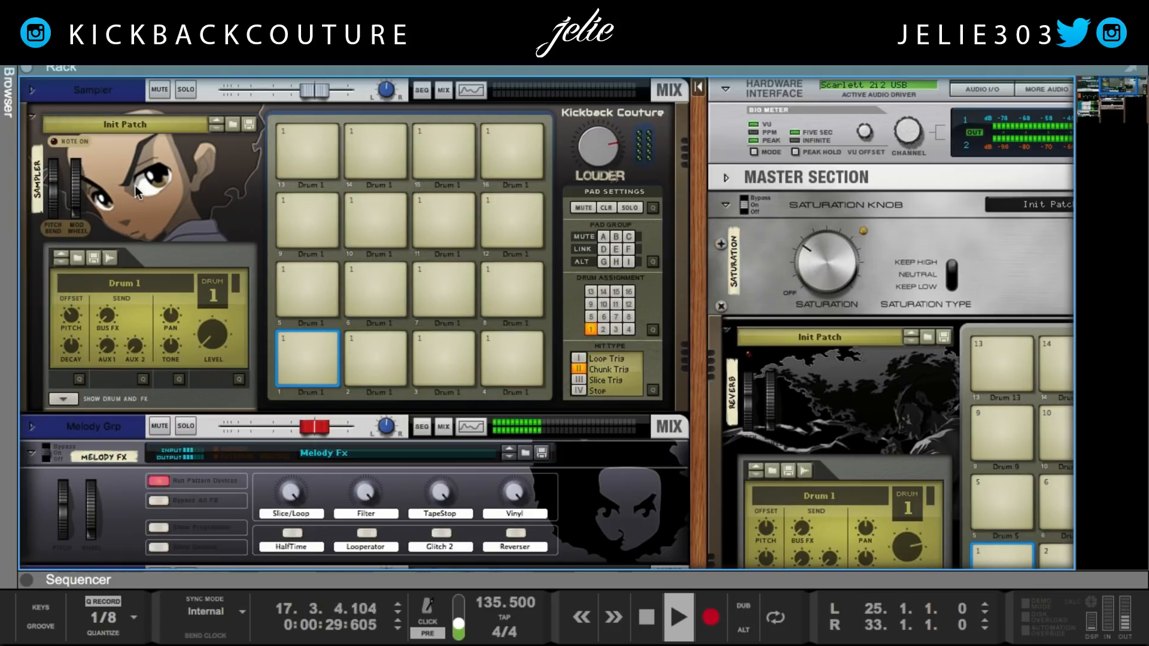
click(600, 513)
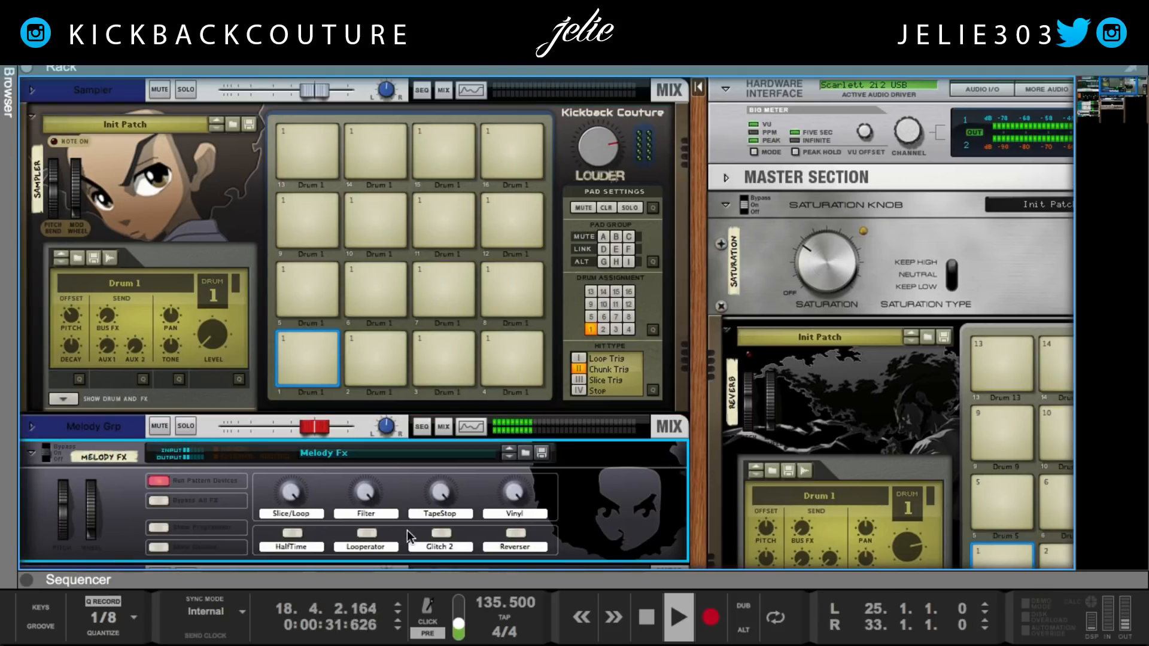
click(862, 404)
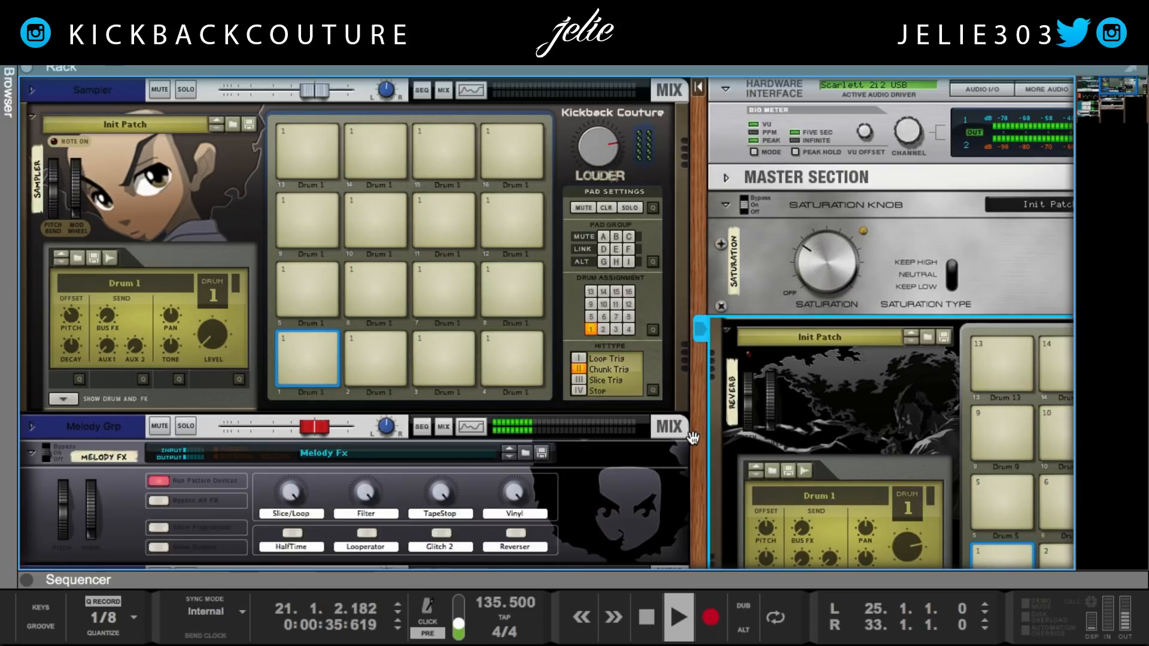
scroll(692, 438, right, 3)
scroll(692, 438, left, 4)
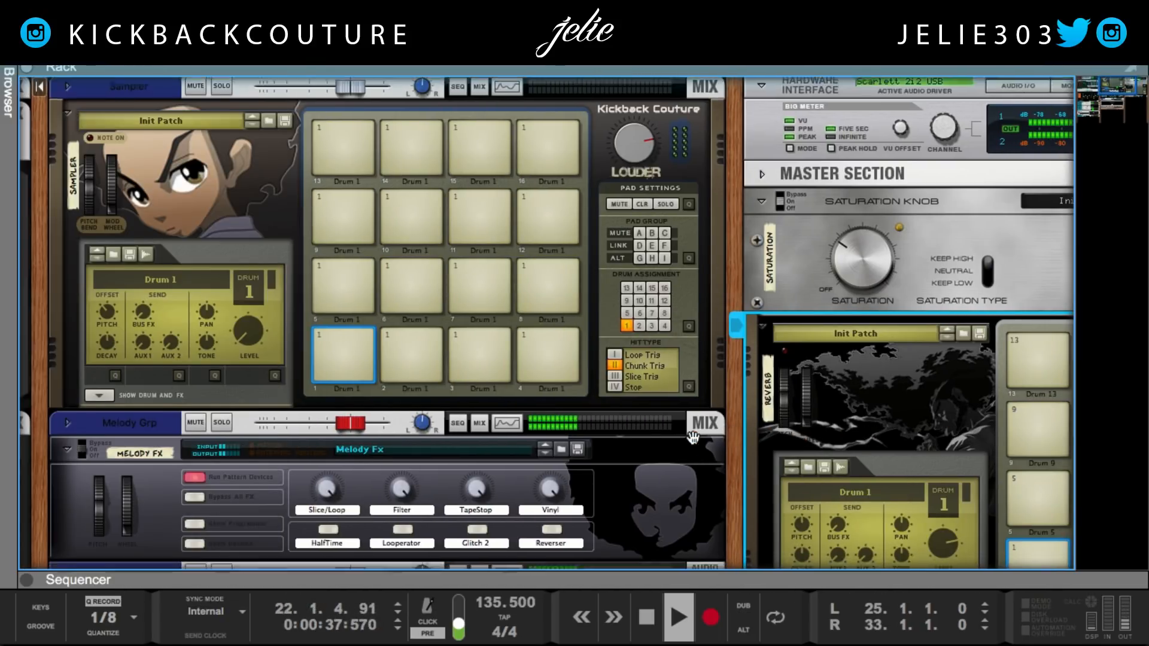
scroll(692, 438, down, 10)
scroll(692, 438, left, 8)
scroll(692, 438, left, 5)
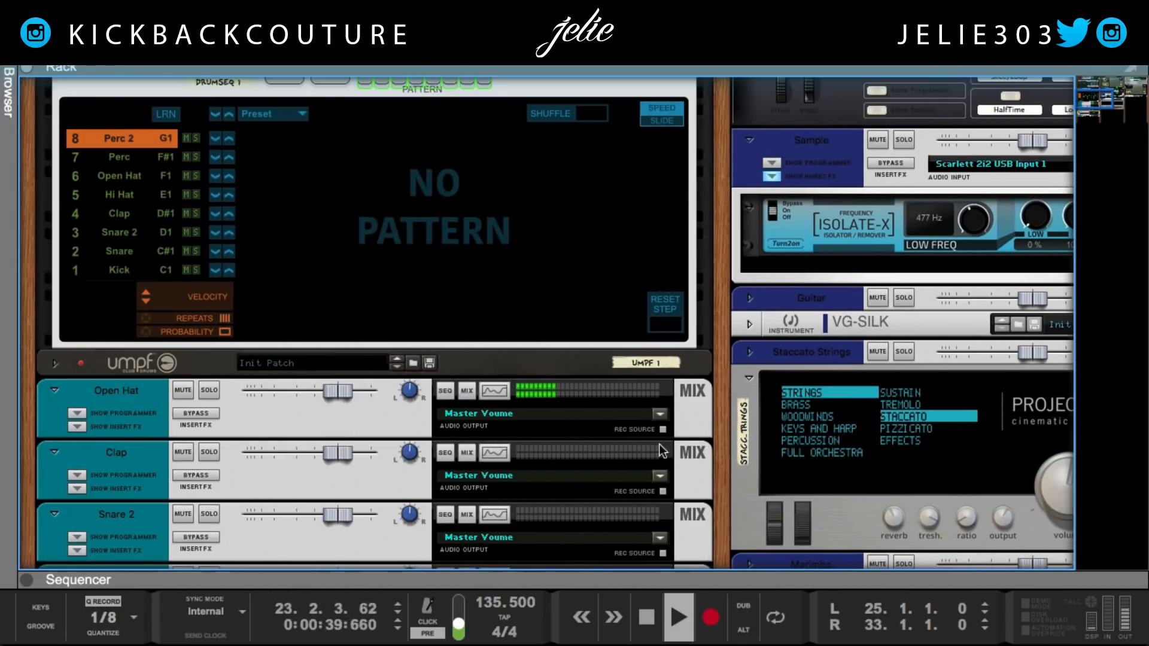
scroll(539, 470, down, 6)
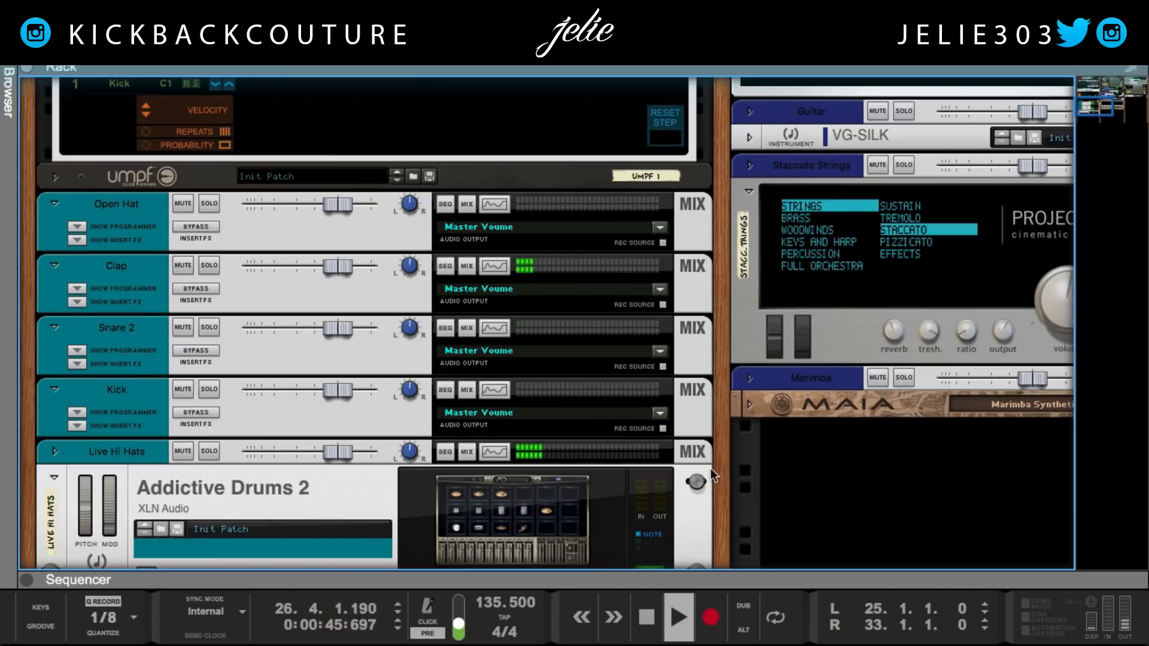
scroll(710, 468, up, 1)
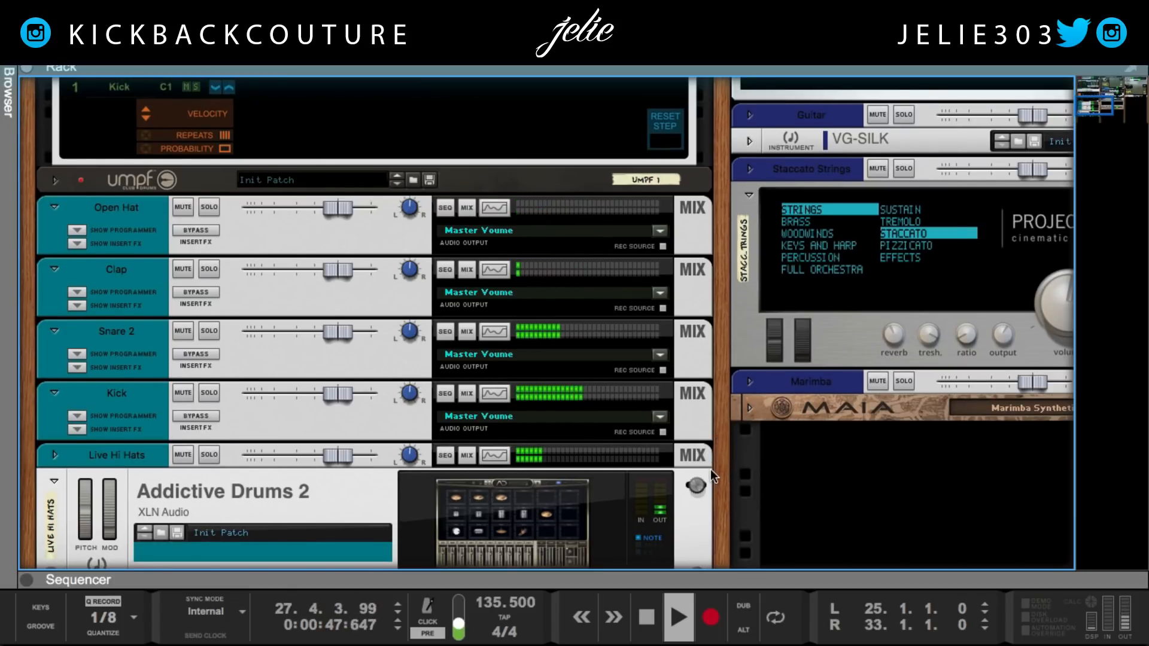